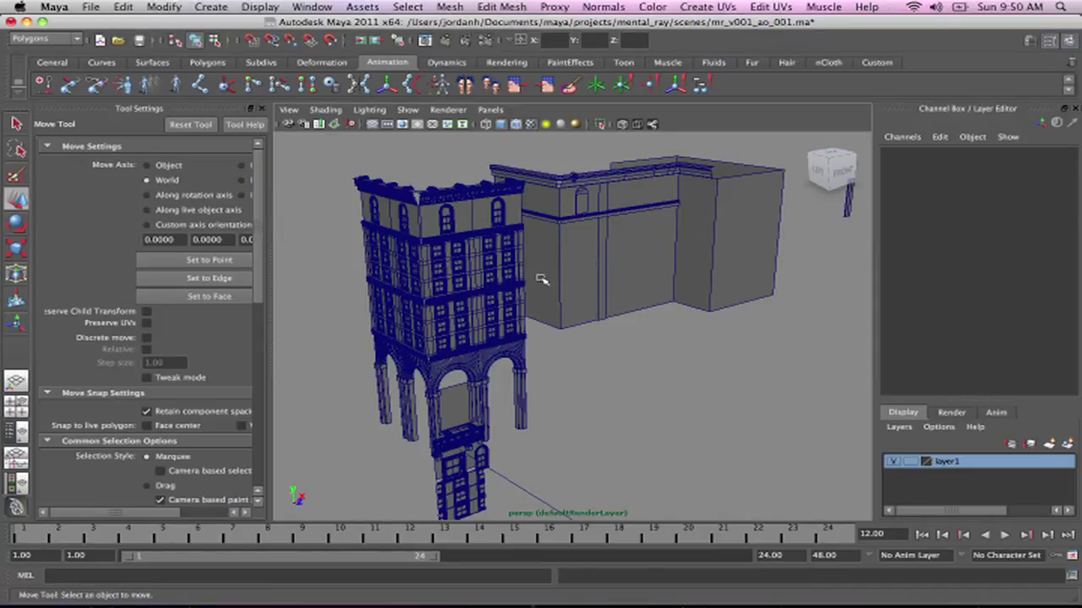
Examine the building model and the separate wall blocks from several angles and distances
{"action": "left_click_drag", "start_coordinate": [644, 255], "coordinate": [571, 256], "text": "alt"}
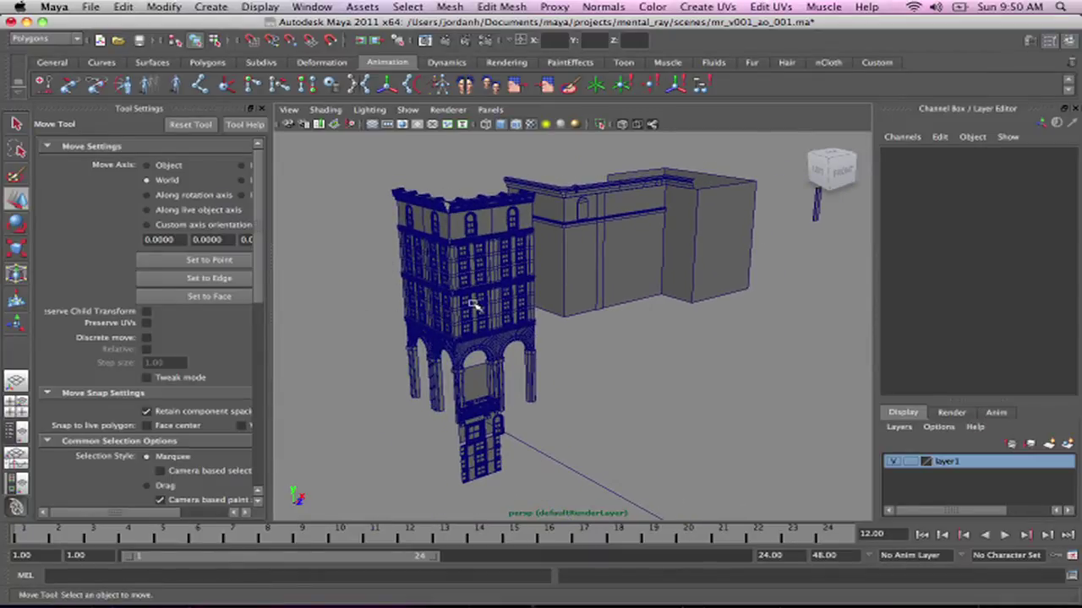
{"action": "left_click_drag", "start_coordinate": [701, 328], "coordinate": [724, 358], "text": "alt"}
{"action": "scroll", "coordinate": [725, 357], "scroll_direction": "up", "scroll_amount": 5}
{"action": "scroll", "coordinate": [532, 355], "scroll_direction": "down", "scroll_amount": 4}
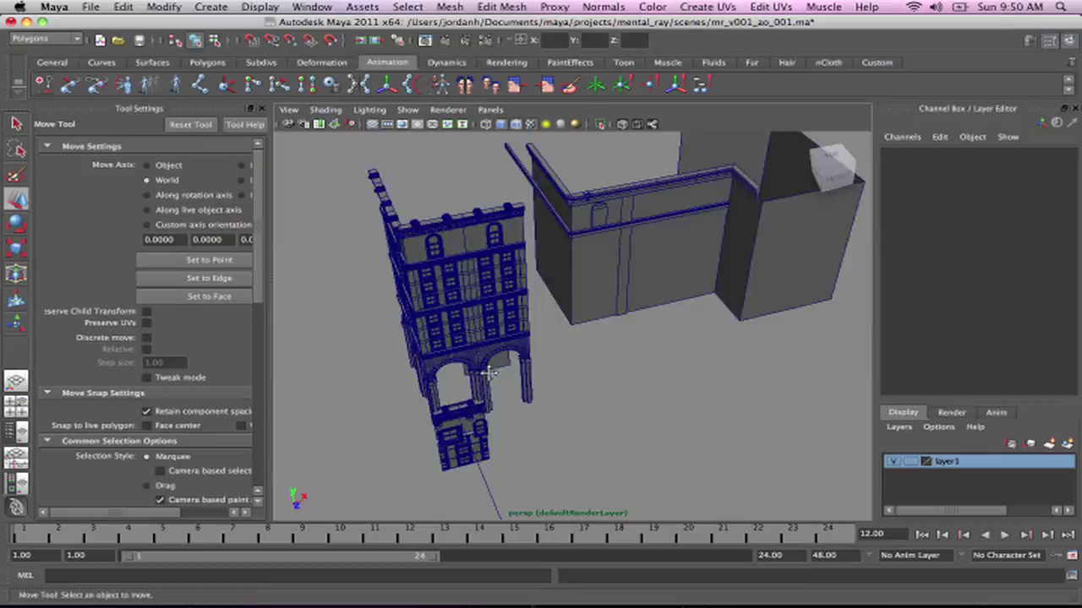
{"action": "left_click_drag", "start_coordinate": [532, 355], "coordinate": [580, 265], "text": "alt"}
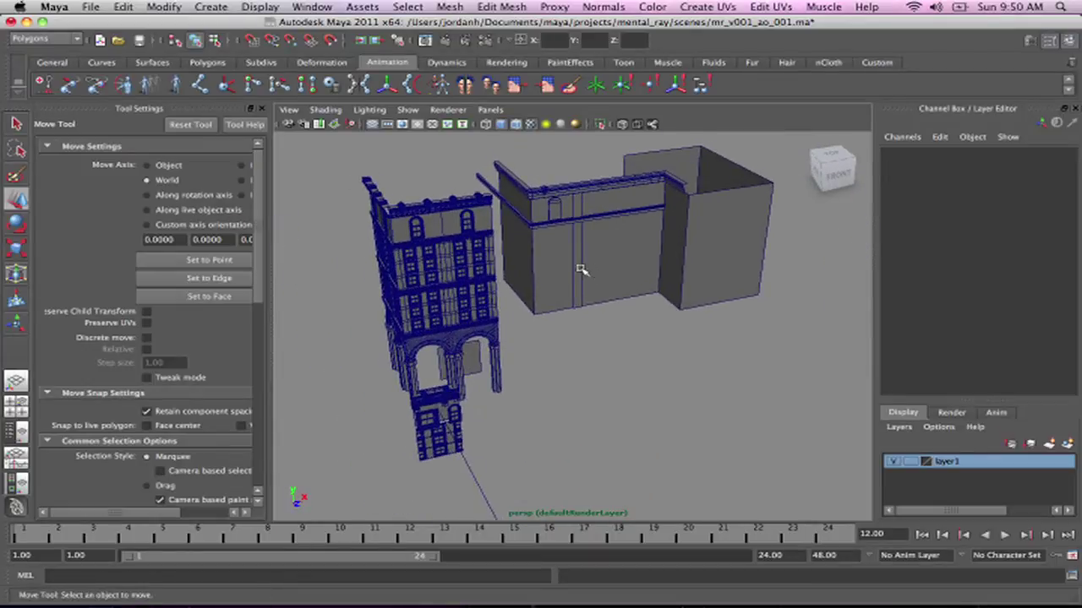
{"action": "right_click_drag", "start_coordinate": [580, 265], "coordinate": [566, 281], "text": "alt"}
{"action": "middle_click_drag", "start_coordinate": [566, 281], "coordinate": [633, 263], "text": "alt"}
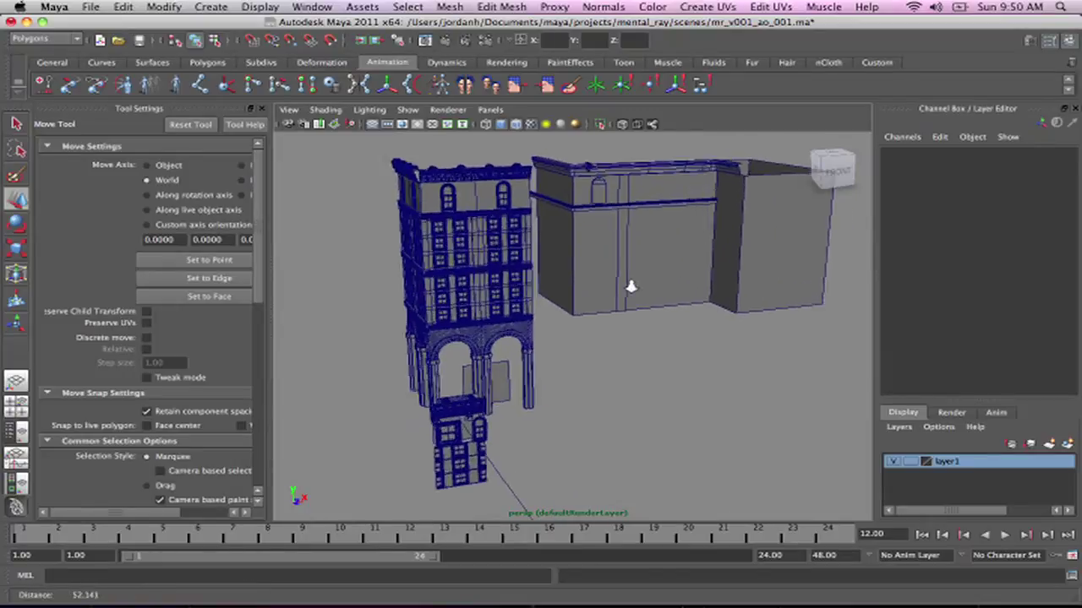
{"action": "scroll", "coordinate": [651, 261], "scroll_direction": "up", "scroll_amount": 3}
{"action": "scroll", "coordinate": [651, 261], "scroll_direction": "down", "scroll_amount": 3}
{"action": "left_click_drag", "start_coordinate": [541, 304], "coordinate": [611, 300], "text": "alt"}
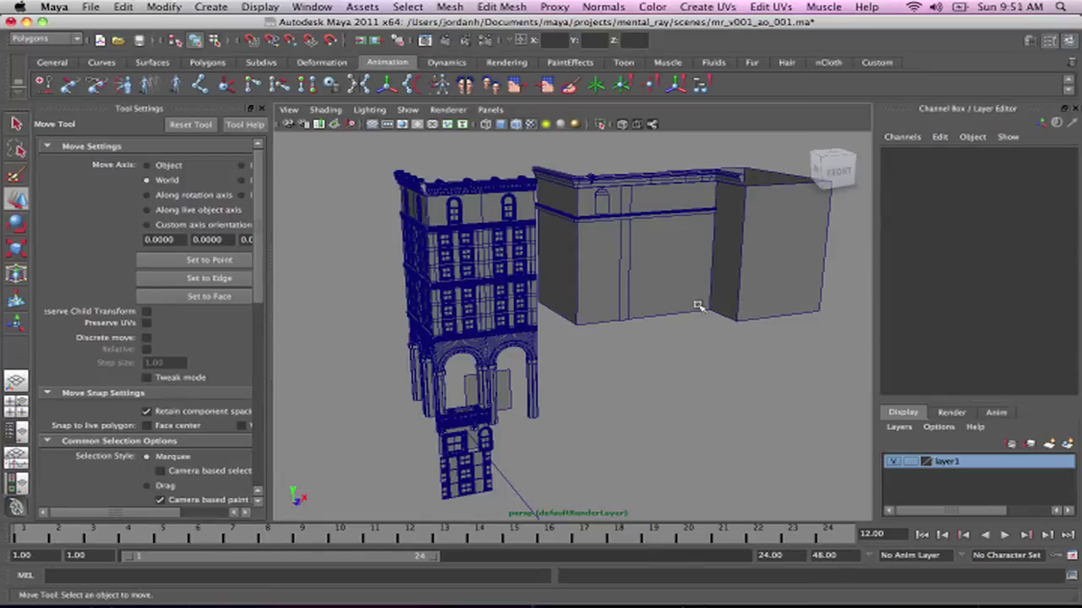
{"action": "right_click_drag", "start_coordinate": [702, 303], "coordinate": [586, 309], "text": "alt"}
{"action": "middle_click_drag", "start_coordinate": [586, 309], "coordinate": [545, 300], "text": "alt"}
{"action": "left_click_drag", "start_coordinate": [545, 300], "coordinate": [732, 307], "text": "alt"}
{"action": "right_click_drag", "start_coordinate": [732, 307], "coordinate": [430, 321], "text": "alt"}
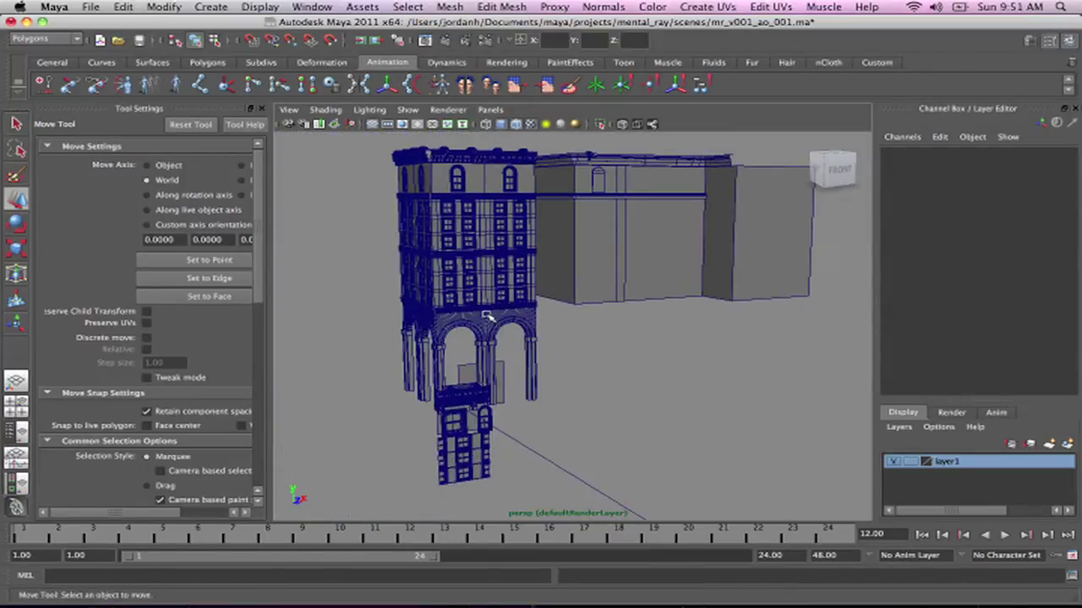
{"action": "left_click_drag", "start_coordinate": [430, 321], "coordinate": [499, 287], "text": "alt"}
{"action": "right_click_drag", "start_coordinate": [499, 287], "coordinate": [647, 250], "text": "alt"}
{"action": "left_click_drag", "start_coordinate": [647, 250], "coordinate": [731, 227], "text": "alt"}
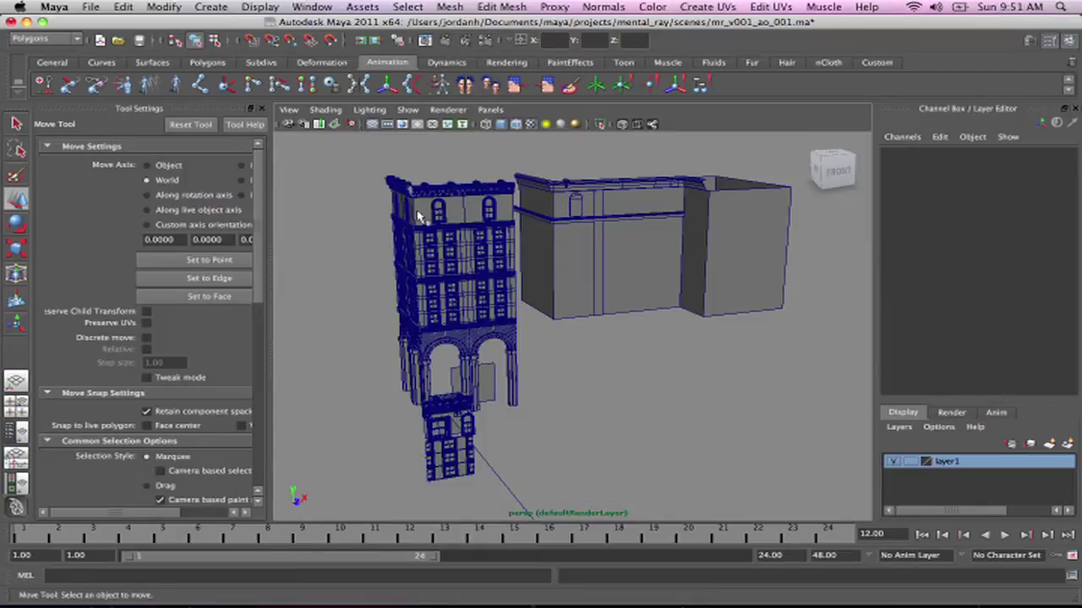
Delete the cd_vc_bld_001 building group from the scene using the Outliner
{"action": "left_click", "coordinate": [298, 9]}
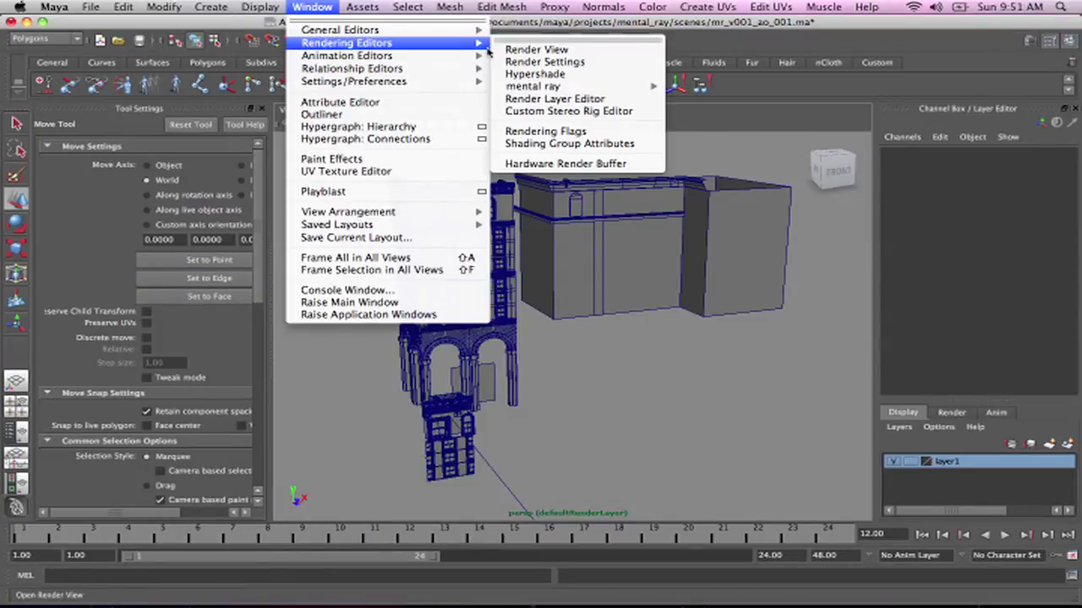
{"action": "mouse_move", "coordinate": [392, 29]}
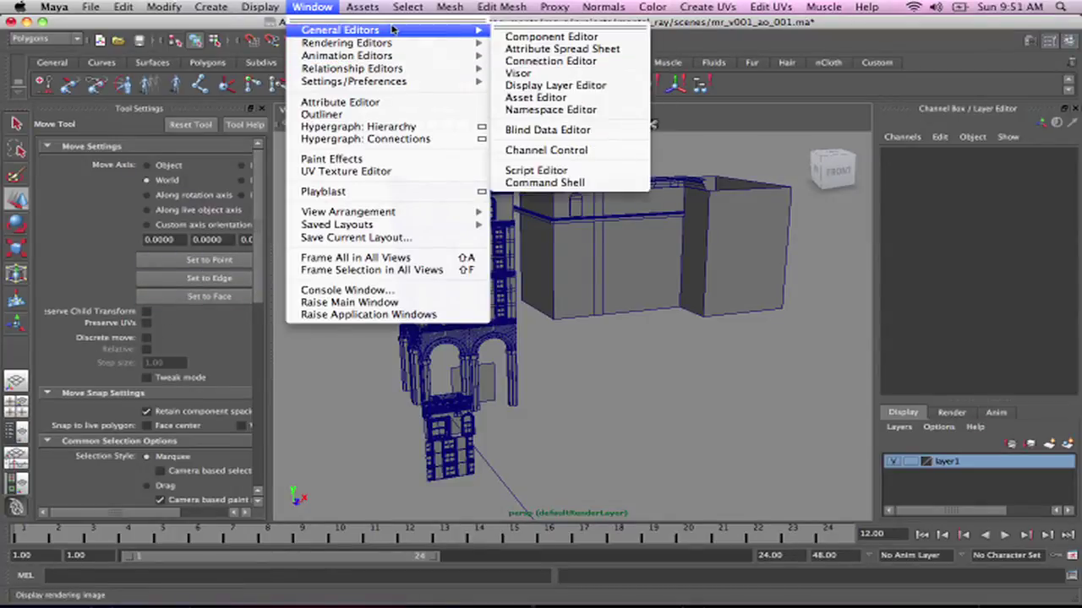
{"action": "left_click", "coordinate": [359, 115]}
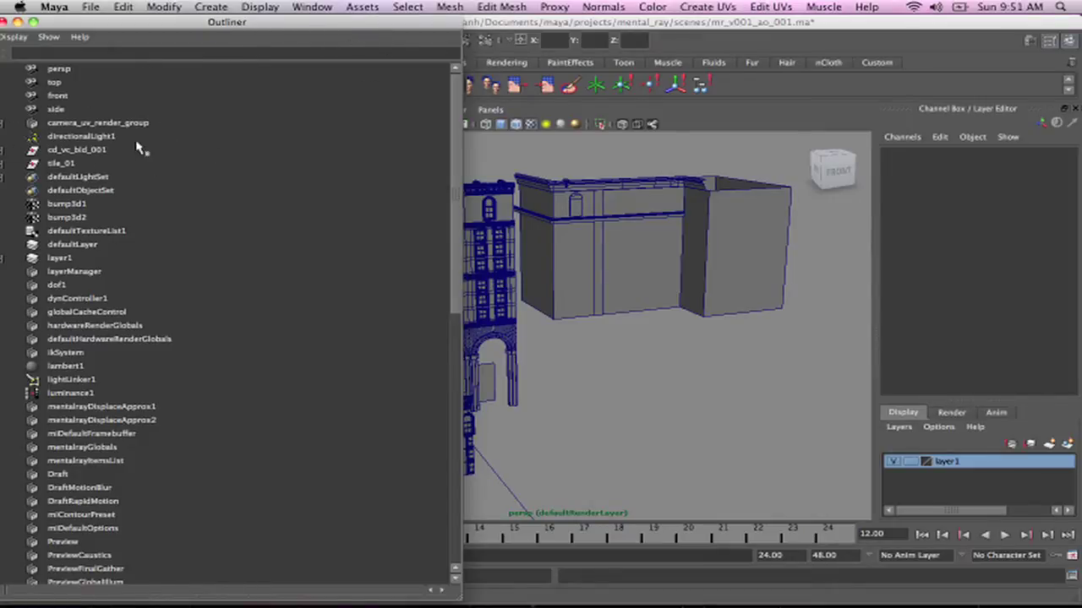
{"action": "left_click", "coordinate": [95, 151]}
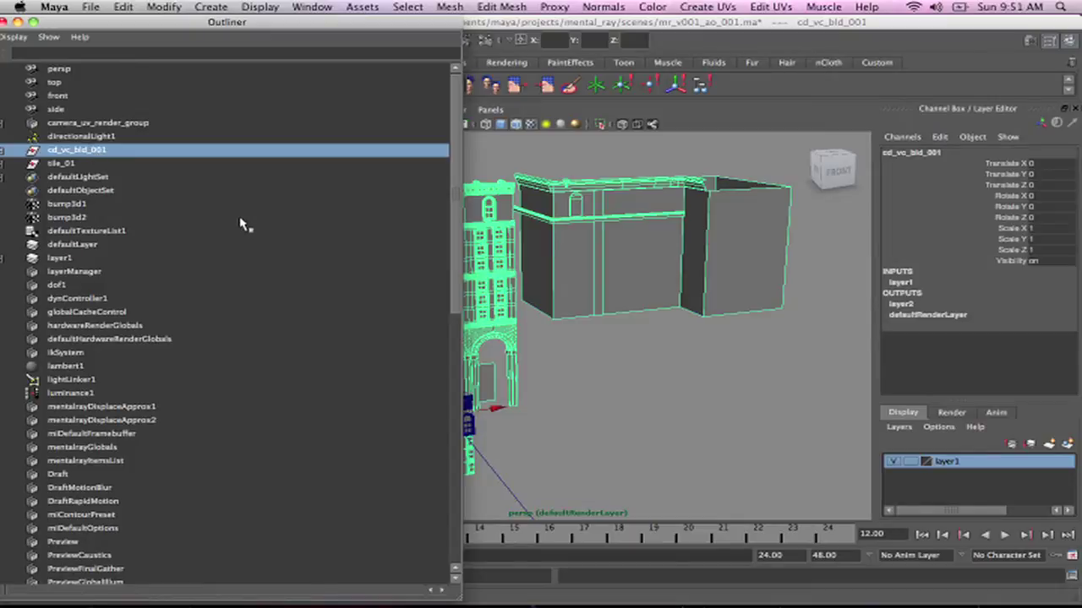
{"action": "key", "text": "Delete"}
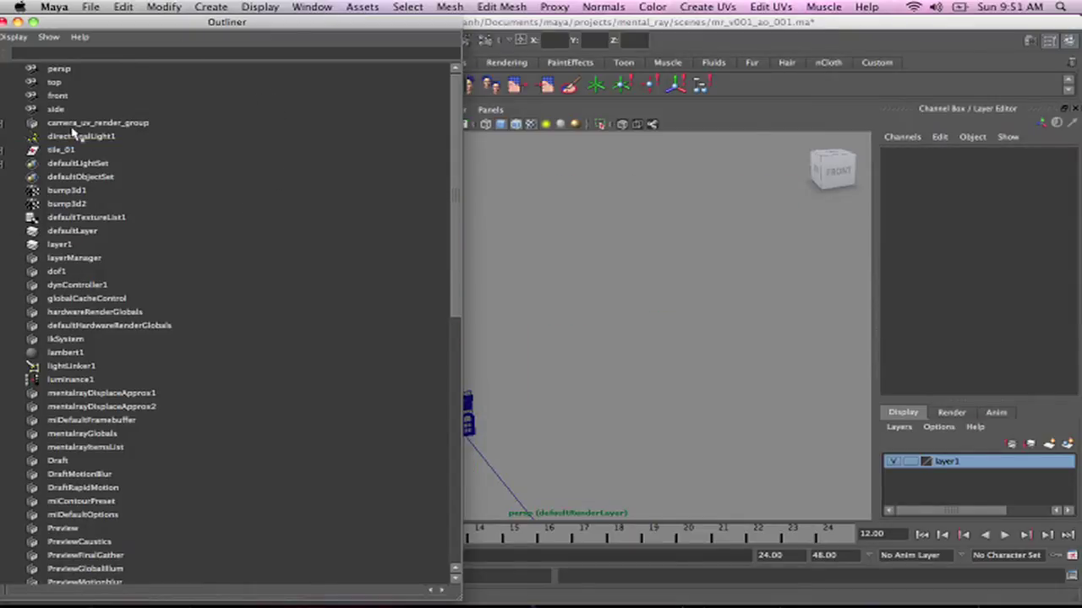
Inspect the remaining facade tile, select camera_uv_render_group and look through the camera_uv_render camera in the viewport
{"action": "left_click_drag", "start_coordinate": [131, 23], "coordinate": [1032, 23]}
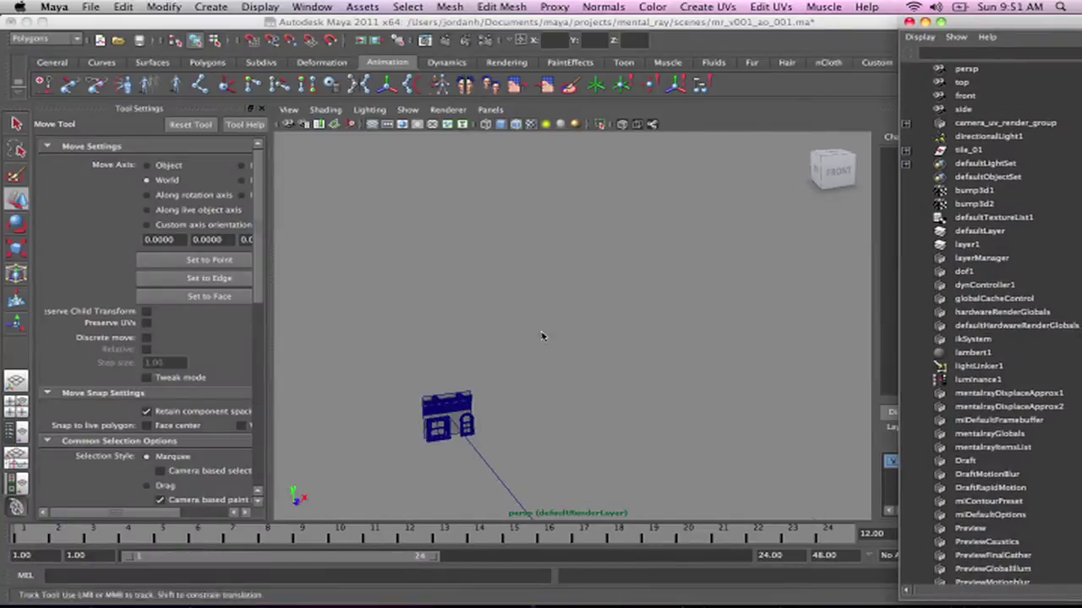
{"action": "left_click_drag", "start_coordinate": [542, 336], "coordinate": [621, 350], "text": "alt"}
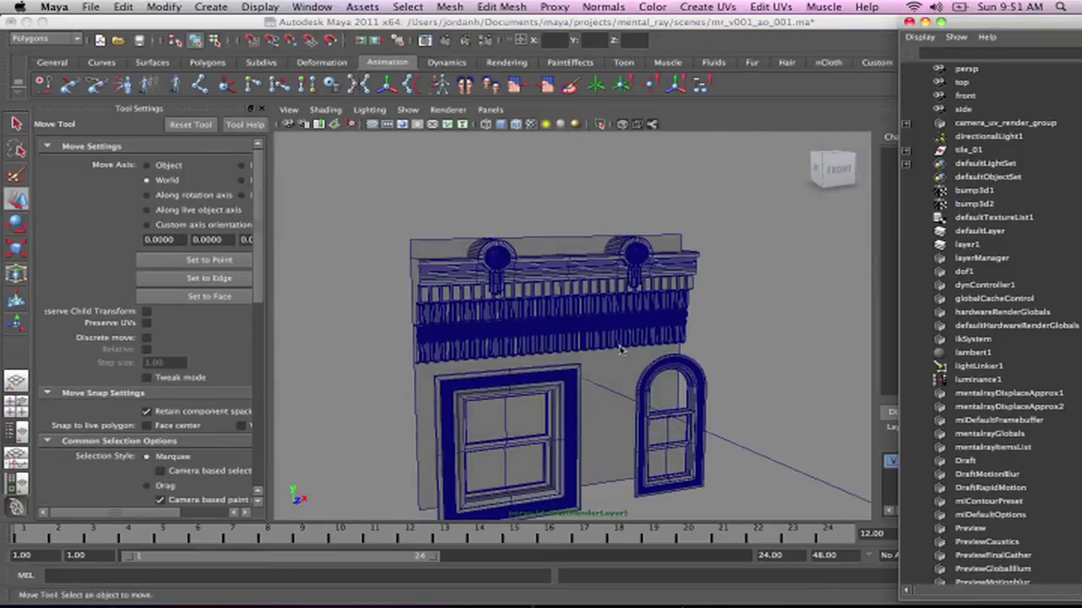
{"action": "right_click_drag", "start_coordinate": [621, 351], "coordinate": [549, 338], "text": "alt"}
{"action": "left_click_drag", "start_coordinate": [549, 338], "coordinate": [507, 313], "text": "alt"}
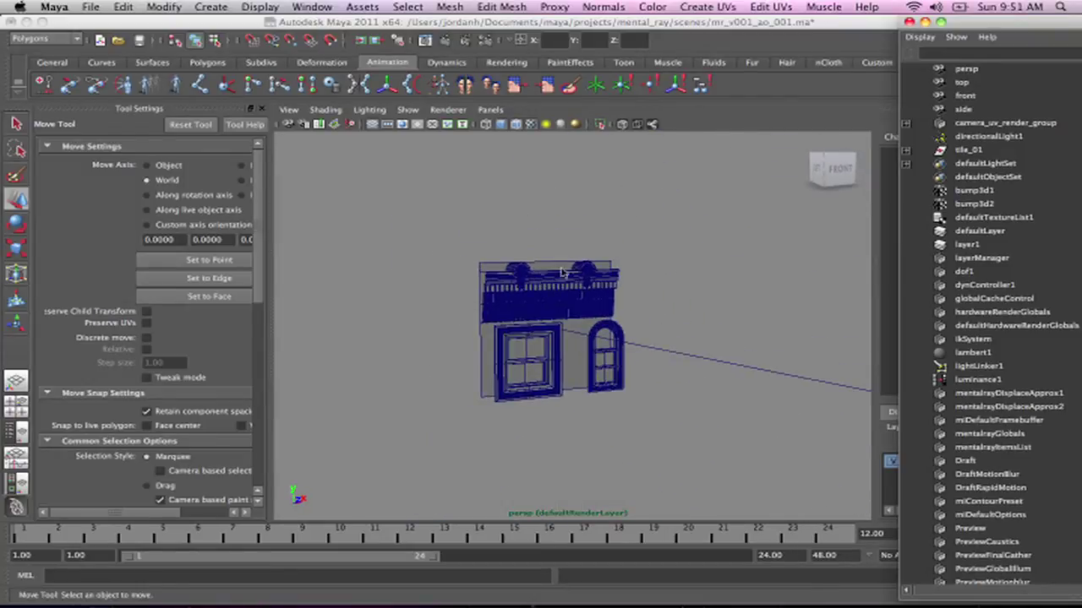
{"action": "right_click_drag", "start_coordinate": [550, 279], "coordinate": [646, 281], "text": "alt"}
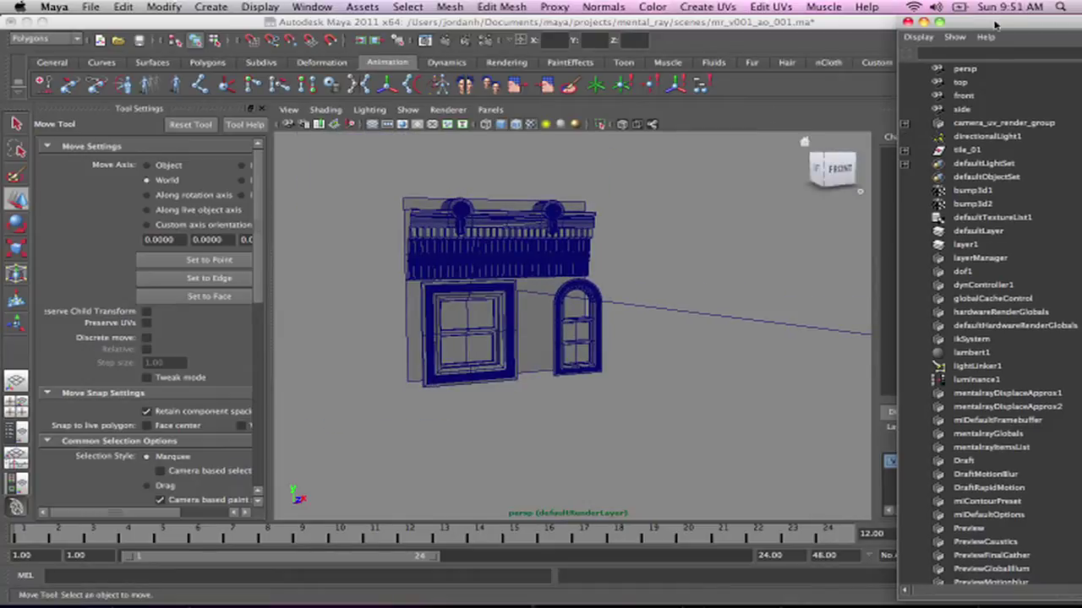
{"action": "left_click_drag", "start_coordinate": [997, 22], "coordinate": [871, 22]}
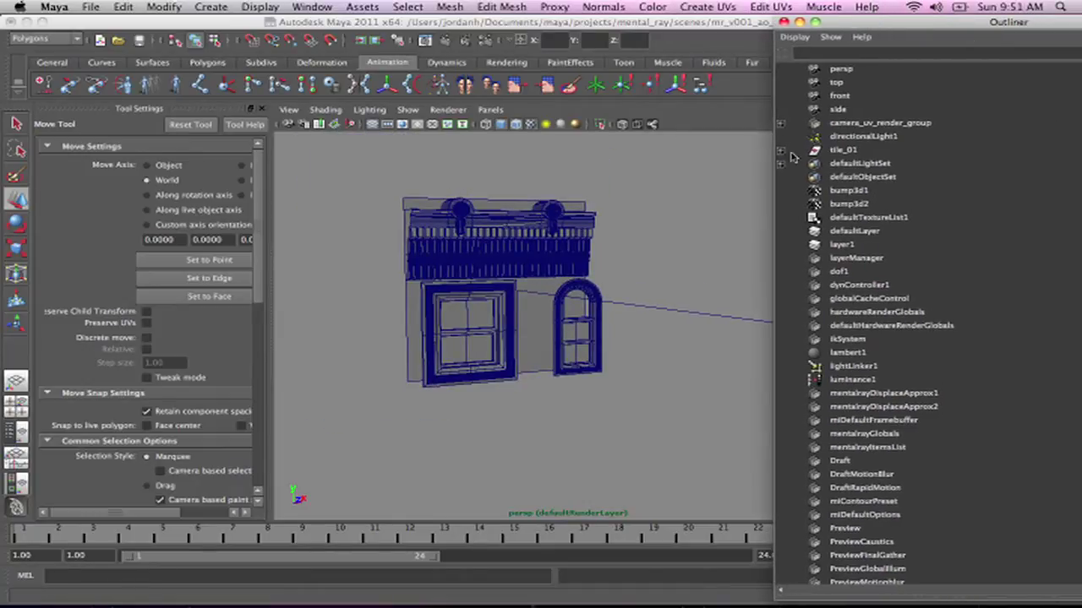
{"action": "left_click", "coordinate": [858, 124]}
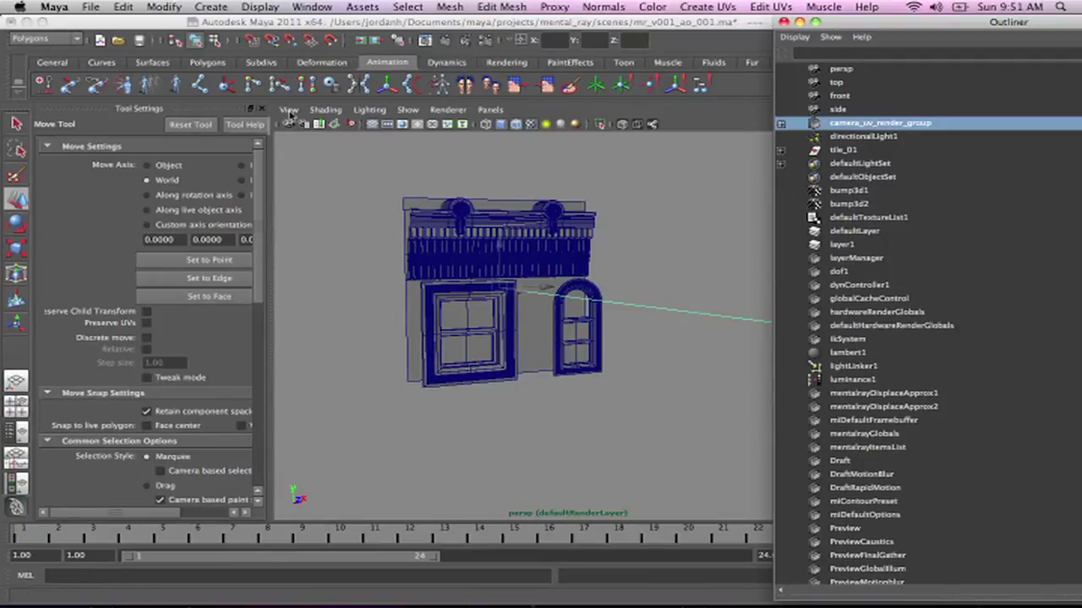
{"action": "left_click", "coordinate": [492, 110]}
{"action": "mouse_move", "coordinate": [514, 125]}
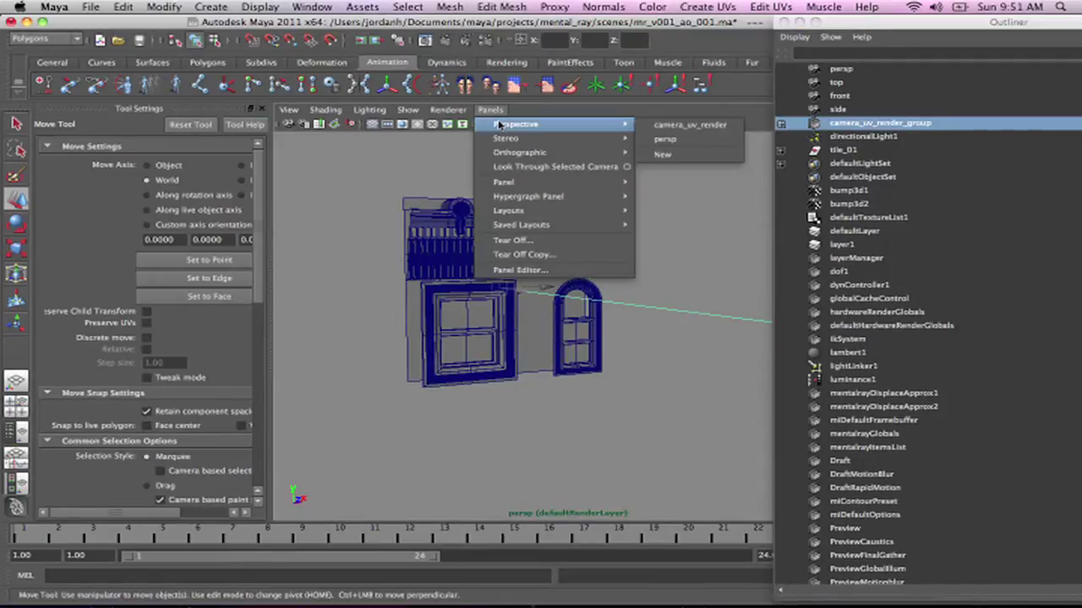
{"action": "left_click", "coordinate": [716, 127]}
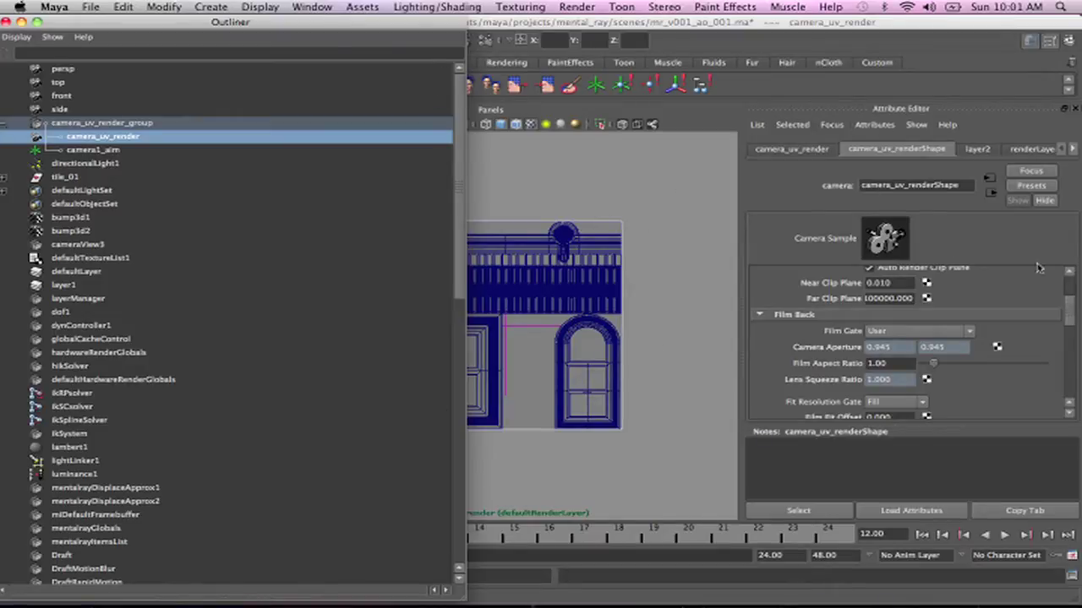
Review the Camera Attributes and Film Back settings of camera_uv_renderShape
{"action": "scroll", "coordinate": [1073, 304], "scroll_direction": "up", "scroll_amount": 3}
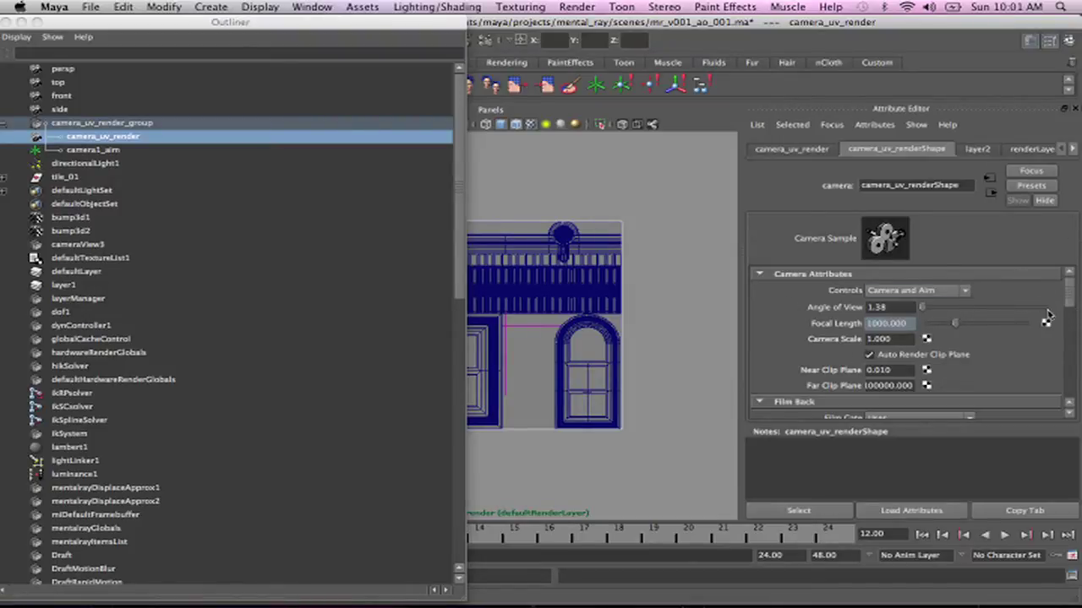
{"action": "left_click_drag", "start_coordinate": [1072, 303], "coordinate": [1074, 299]}
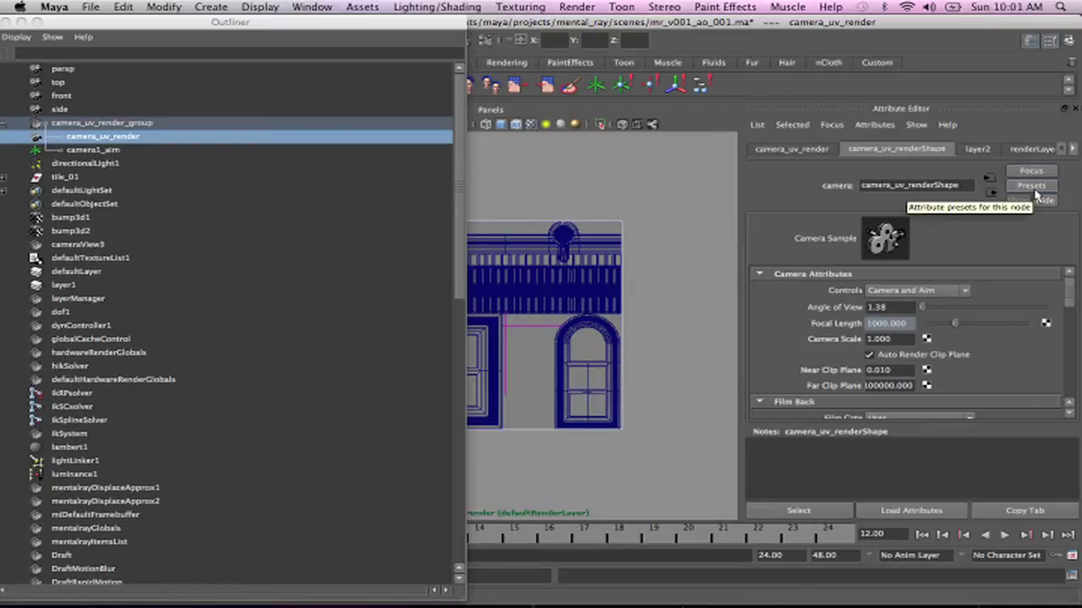
{"action": "left_click_drag", "start_coordinate": [1070, 306], "coordinate": [1076, 331]}
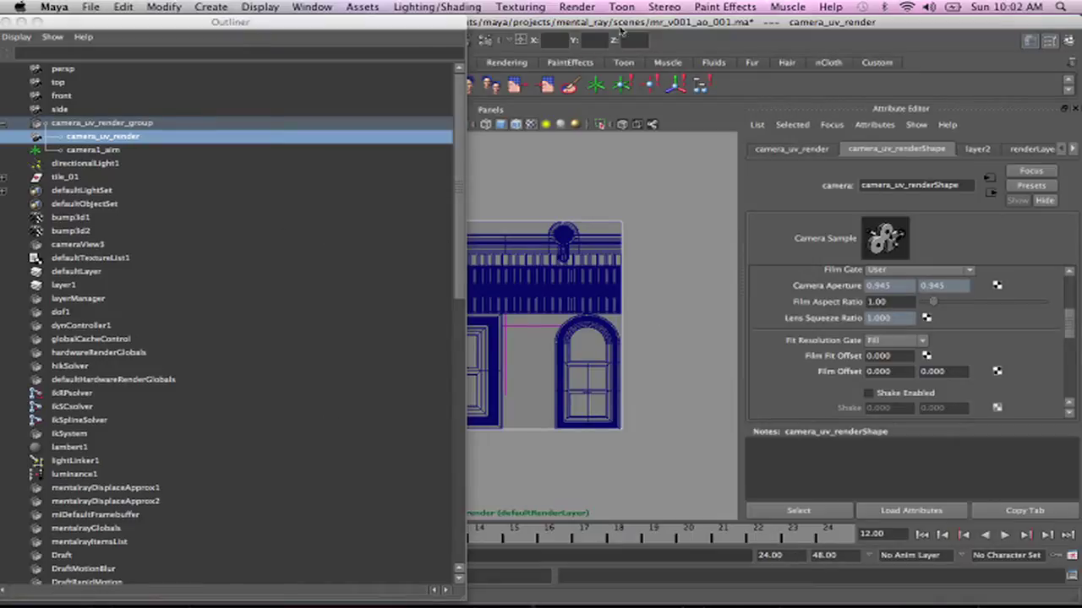
Open the Render Settings to check the renderable camera and image size, moving the window off the viewport
{"action": "left_click", "coordinate": [520, 41]}
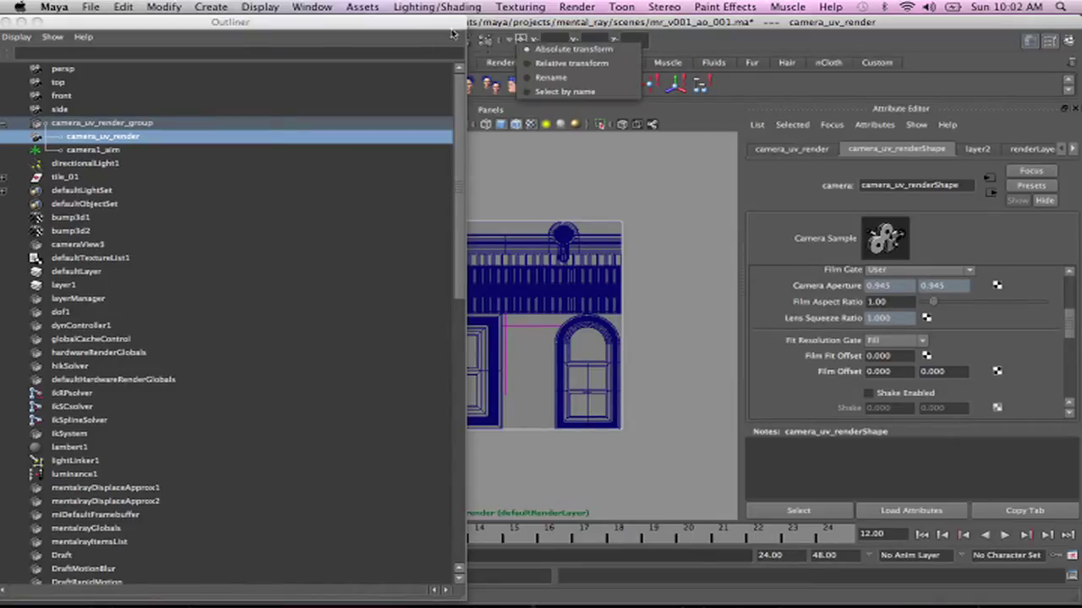
{"action": "left_click", "coordinate": [481, 42]}
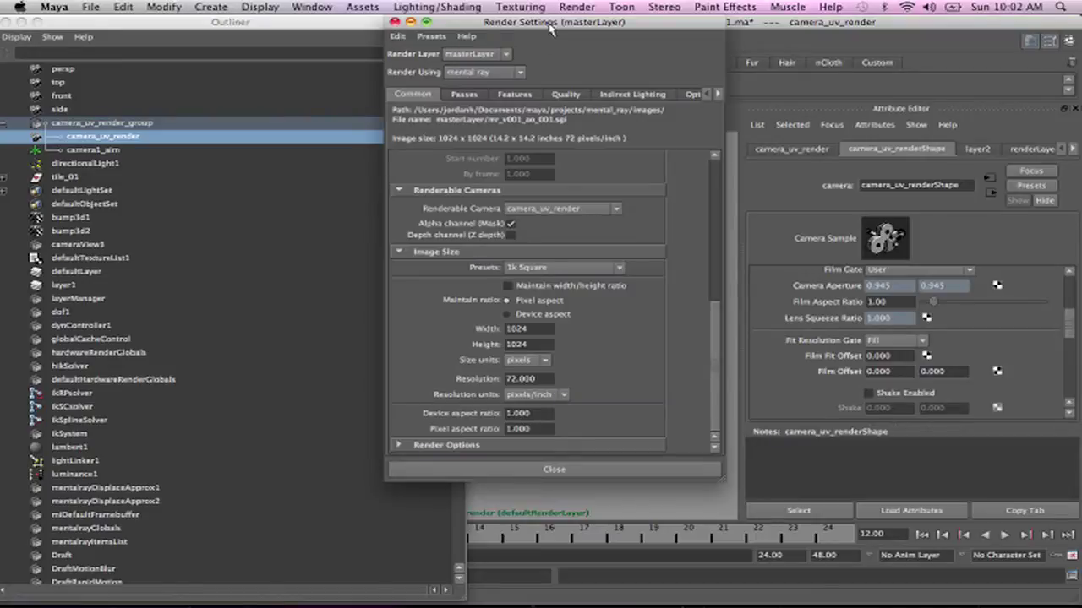
{"action": "left_click_drag", "start_coordinate": [550, 29], "coordinate": [213, 29]}
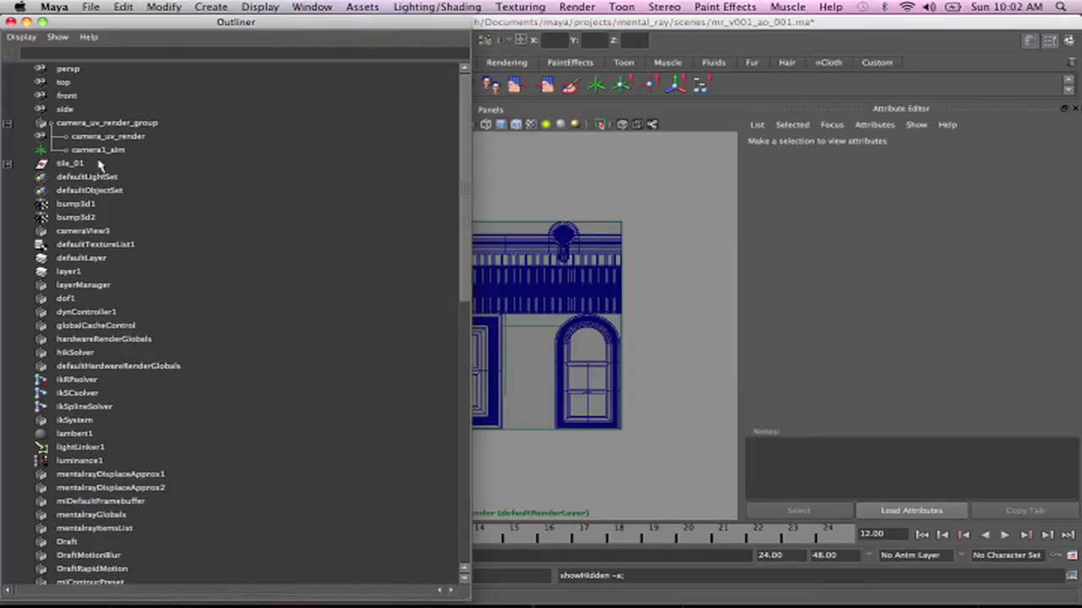
Select the tile_01 group, expand its cd_vc_bld_001_top_uv subgroup to show the meshes, and minimize the Outliner
{"action": "left_click", "coordinate": [69, 164]}
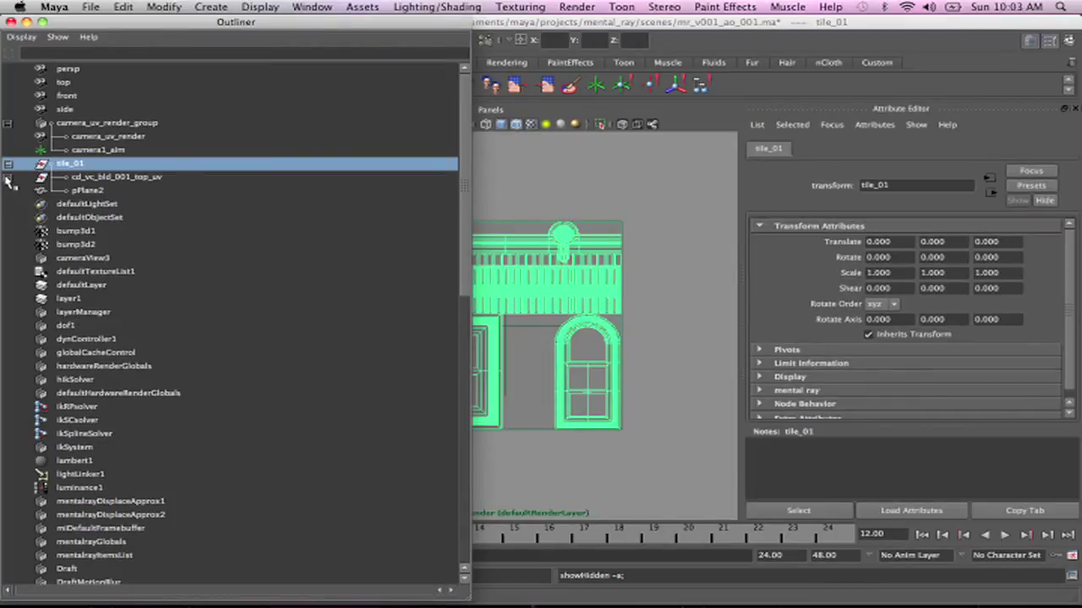
{"action": "left_click", "coordinate": [8, 178]}
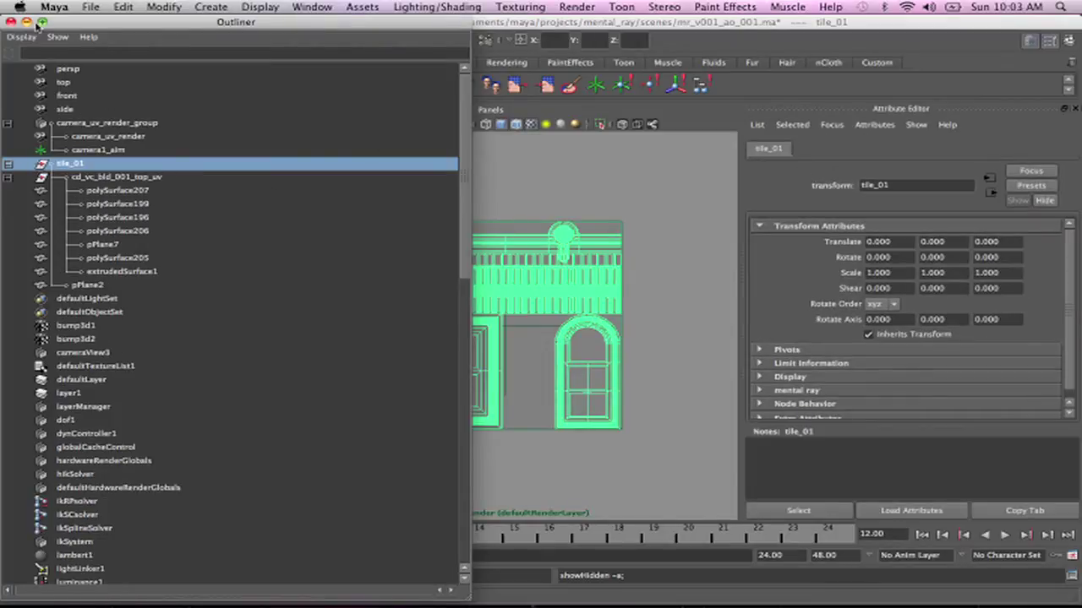
{"action": "left_click", "coordinate": [27, 21]}
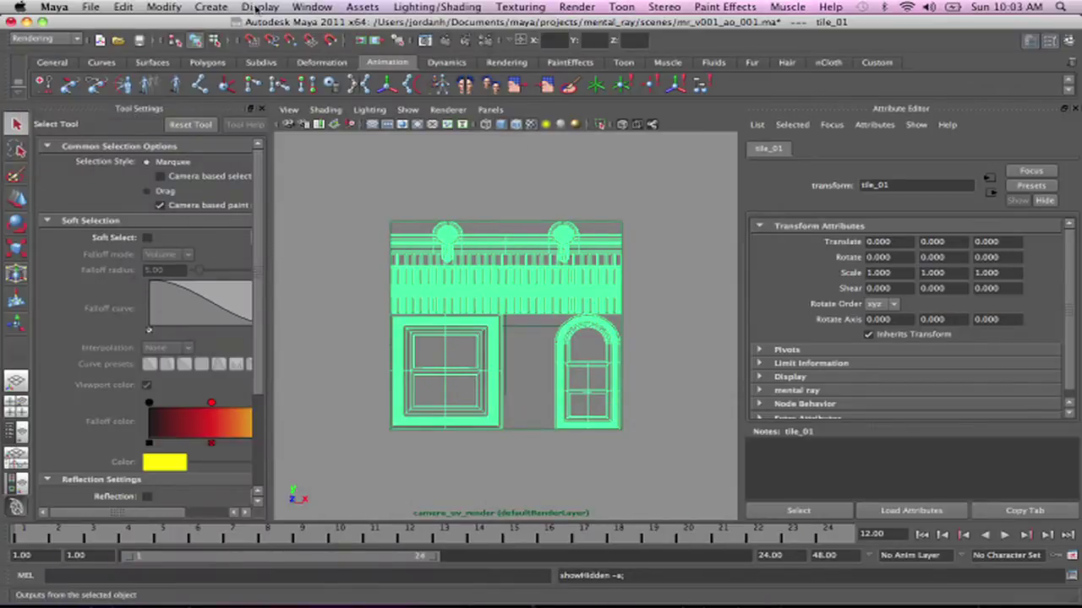
Open the Hypershade and create a mental ray mib_illum_lambert material
{"action": "left_click", "coordinate": [313, 7]}
{"action": "mouse_move", "coordinate": [338, 43]}
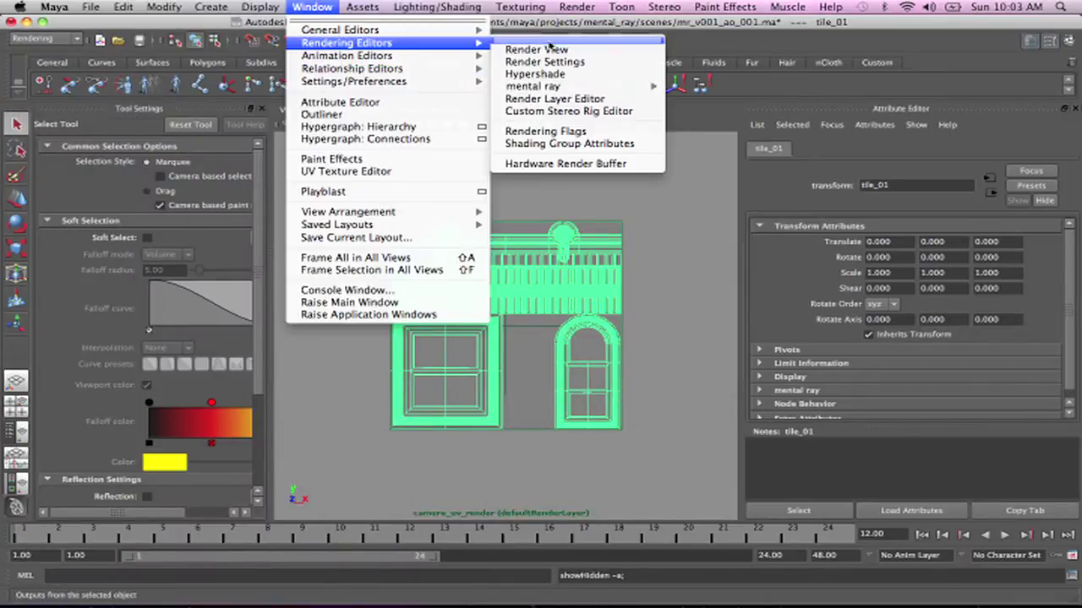
{"action": "left_click", "coordinate": [559, 75]}
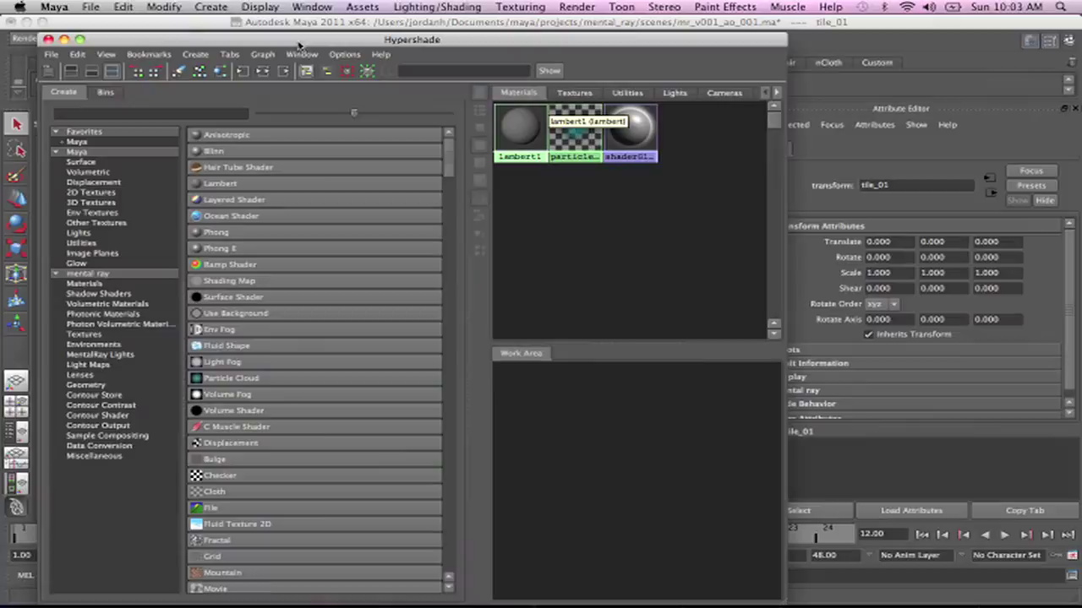
{"action": "left_click_drag", "start_coordinate": [288, 43], "coordinate": [248, 34]}
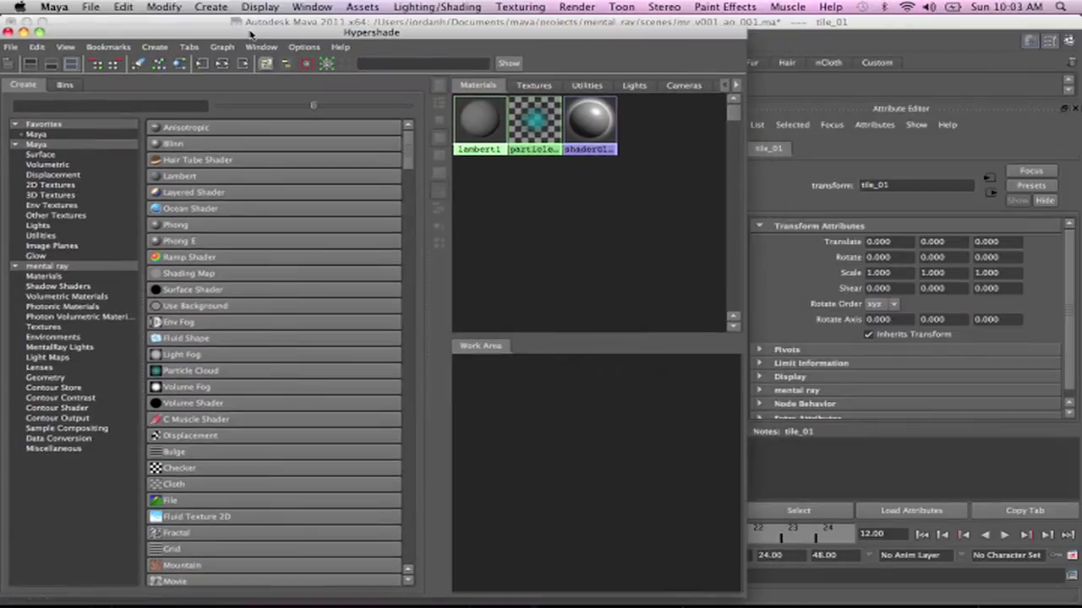
{"action": "left_click", "coordinate": [95, 266]}
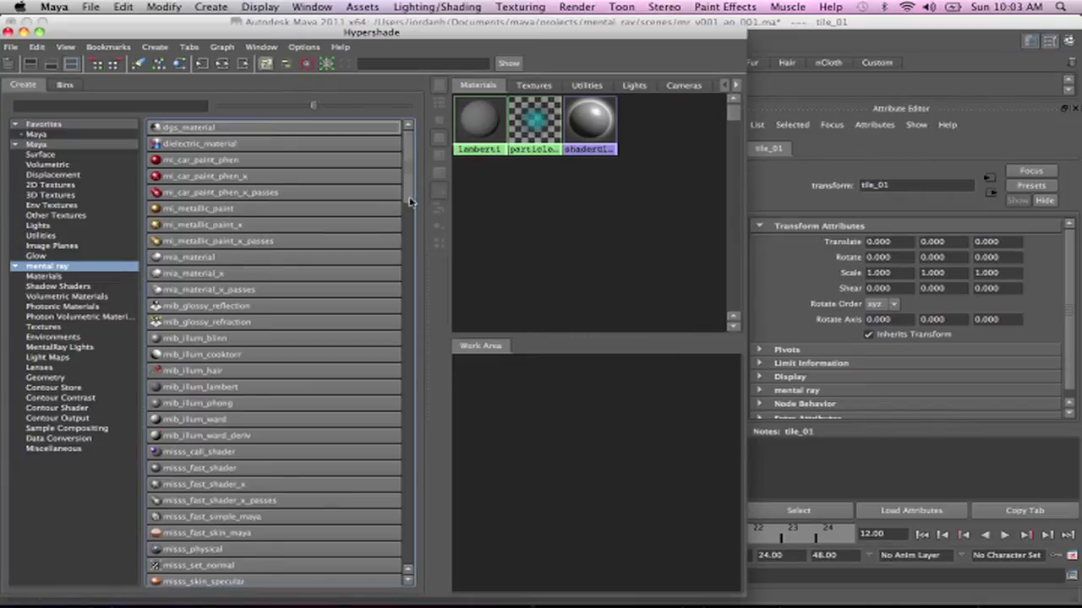
{"action": "scroll", "coordinate": [193, 290], "scroll_direction": "down", "scroll_amount": 2}
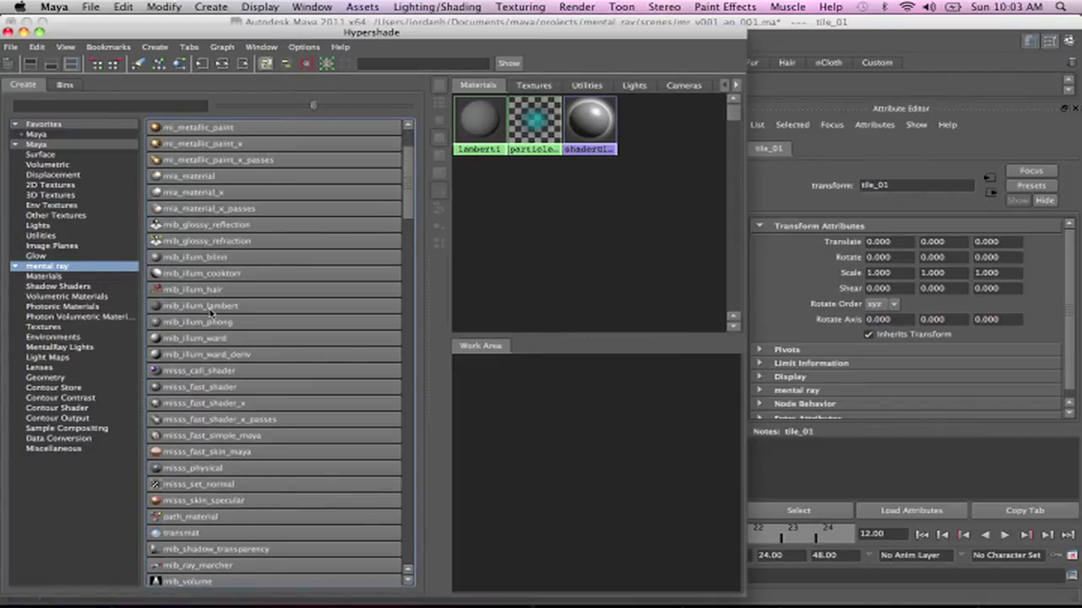
{"action": "left_click", "coordinate": [210, 309]}
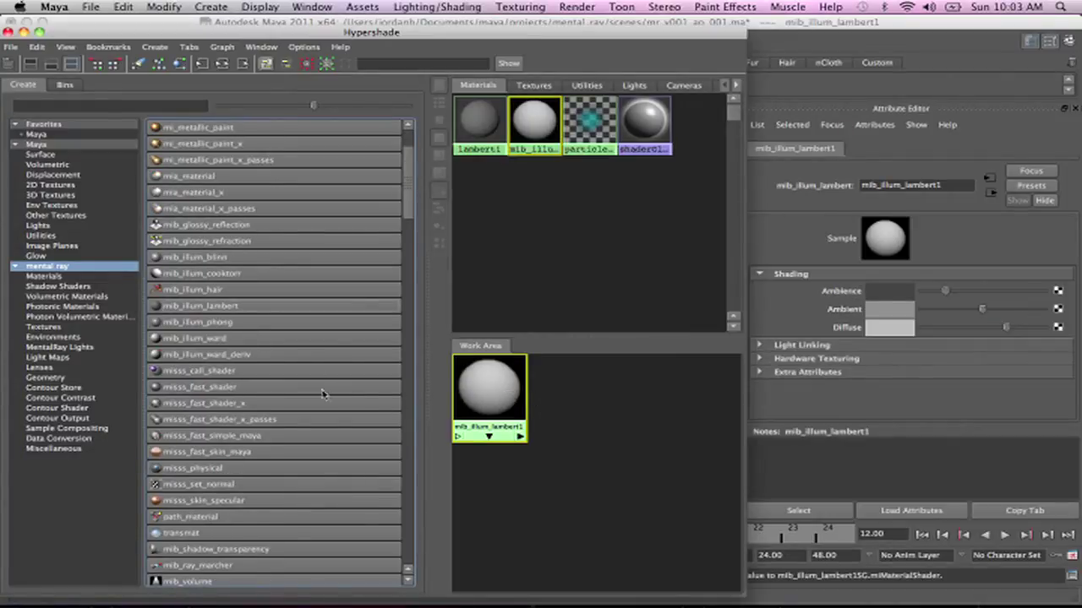
Make room in the Hypershade work area and create a mental ray mib_amb_occlusion texture
{"action": "middle_click_drag", "start_coordinate": [514, 409], "coordinate": [741, 398], "text": "alt"}
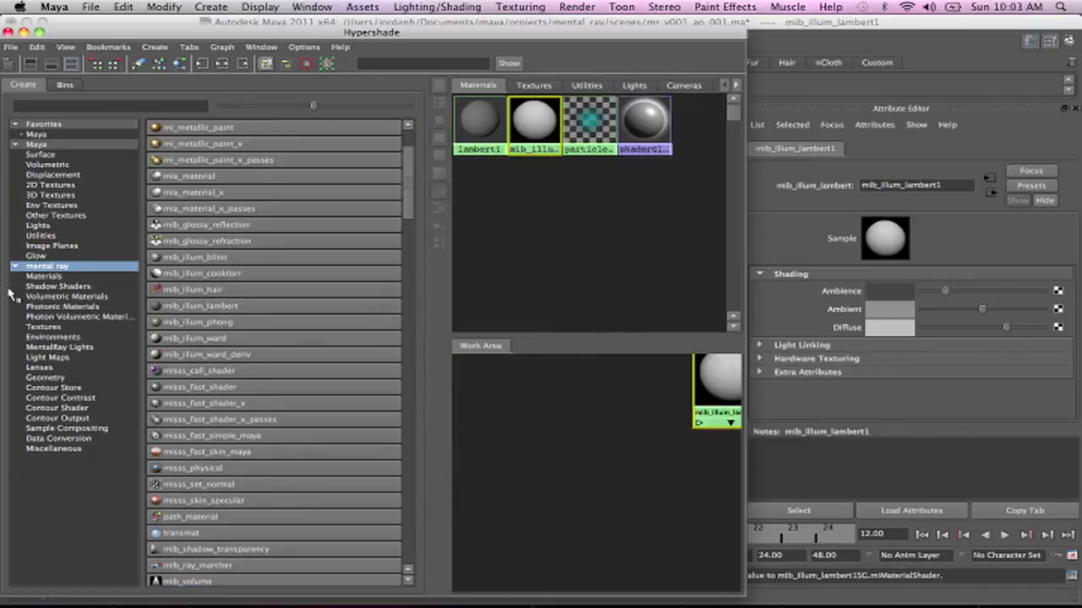
{"action": "left_click", "coordinate": [56, 328]}
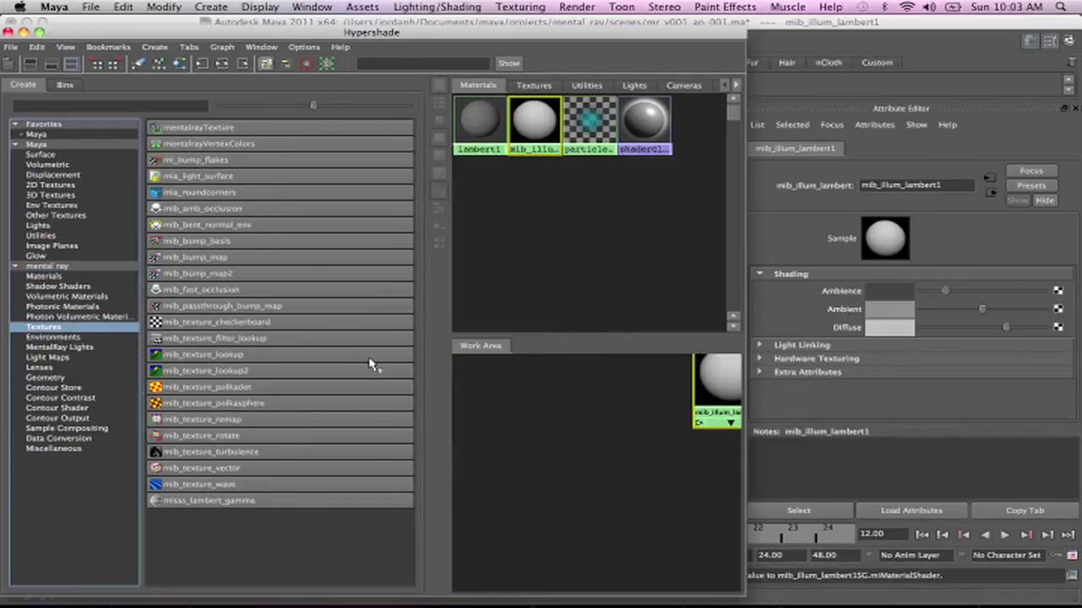
{"action": "left_click", "coordinate": [202, 208]}
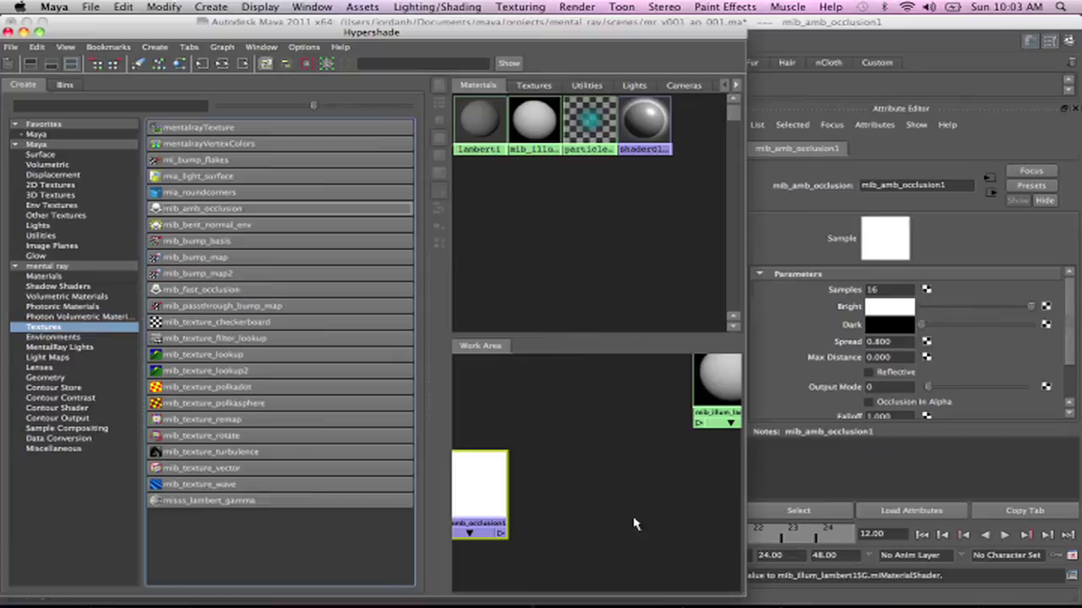
Connect the occlusion texture to the Ambience of mib_illum_lambert1 and set its Ambient color to white and Diffuse to black
{"action": "middle_click_drag", "start_coordinate": [480, 504], "coordinate": [583, 474]}
{"action": "left_click", "coordinate": [717, 384]}
{"action": "middle_click_drag", "start_coordinate": [478, 486], "coordinate": [871, 291]}
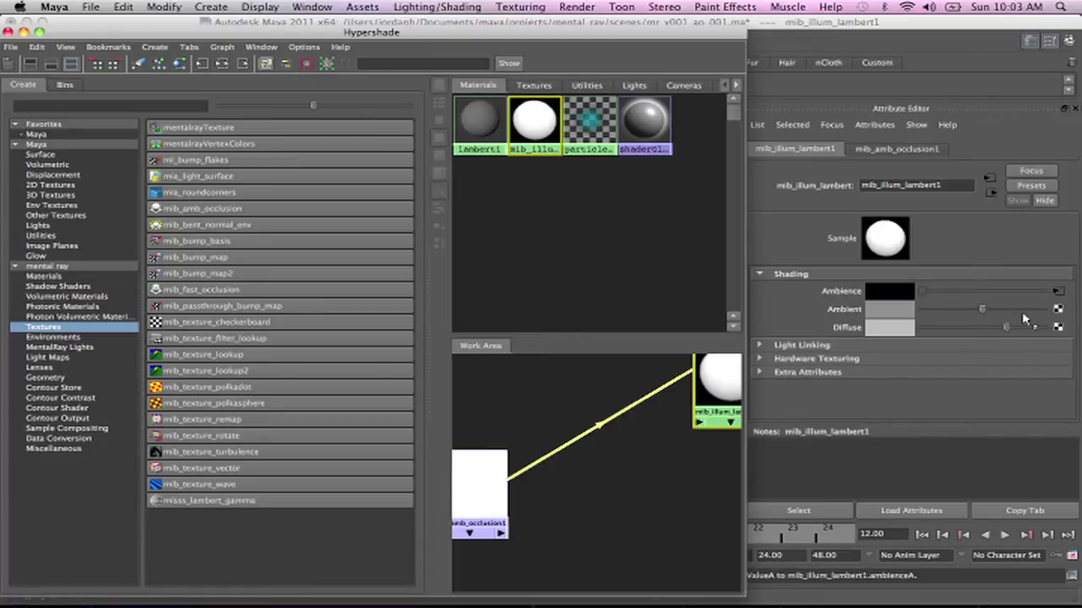
{"action": "left_click_drag", "start_coordinate": [1022, 310], "coordinate": [1043, 309]}
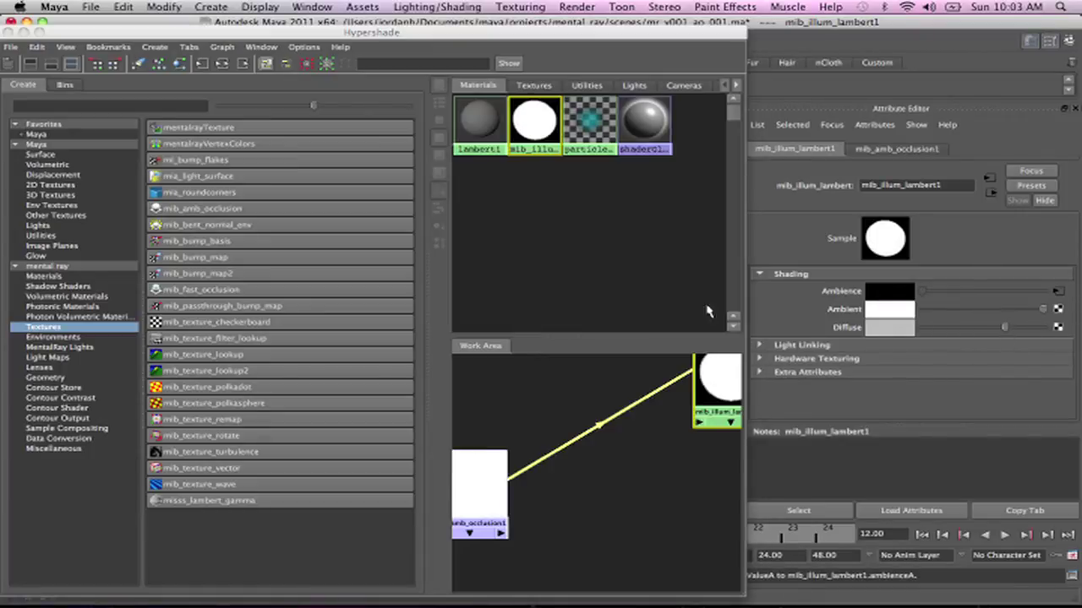
Assign the mib_illum_lambert1 material to all the facade tile meshes and minimize the Hypershade
{"action": "left_click_drag", "start_coordinate": [610, 34], "coordinate": [406, 24]}
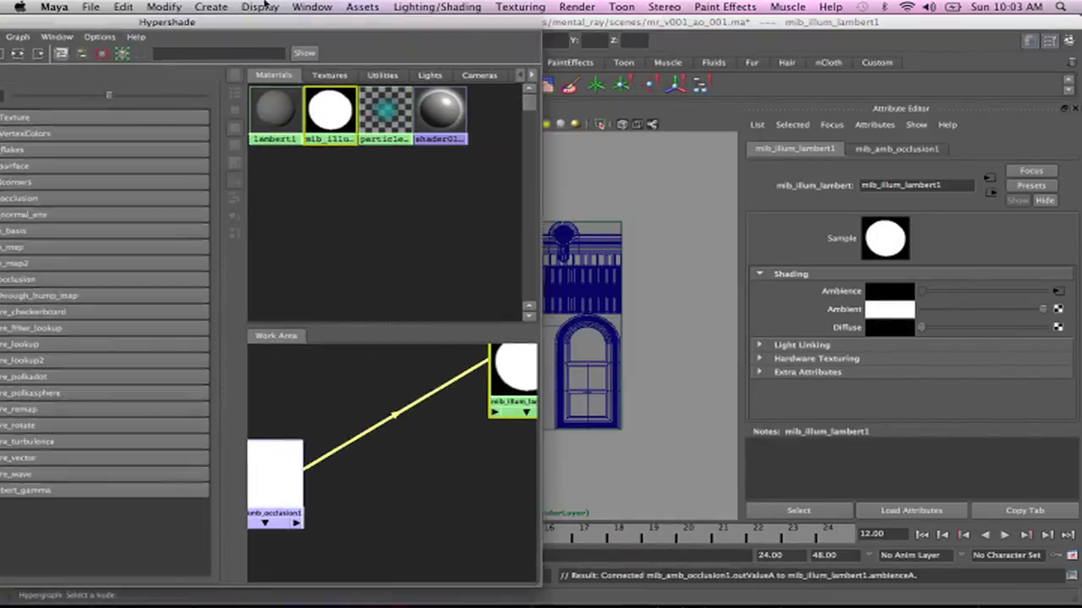
{"action": "left_click_drag", "start_coordinate": [264, 5], "coordinate": [155, 20]}
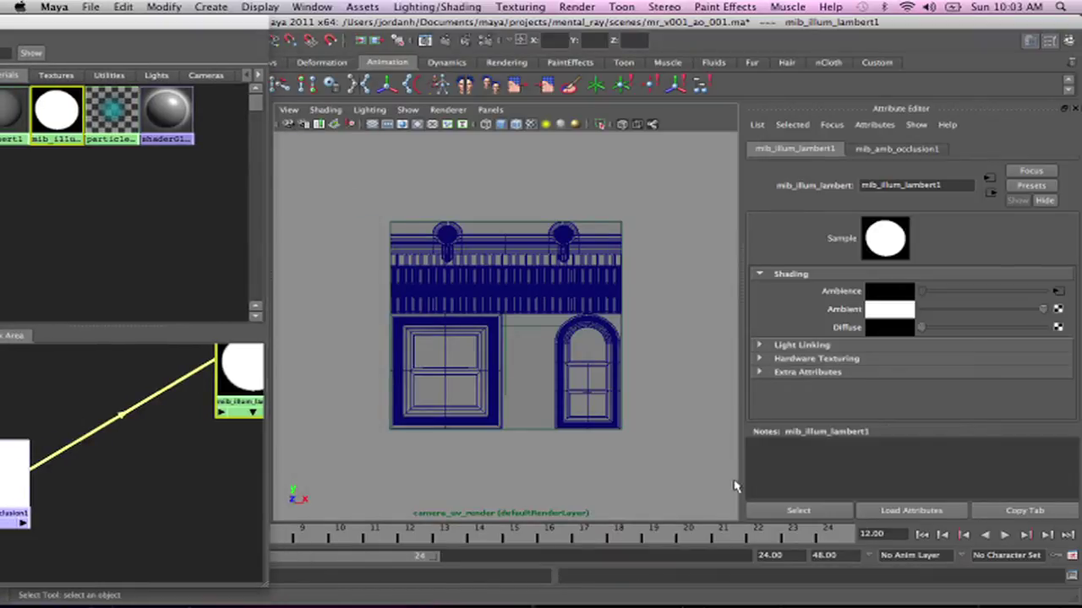
{"action": "left_click", "coordinate": [466, 338]}
{"action": "right_click_drag", "start_coordinate": [251, 376], "coordinate": [253, 328]}
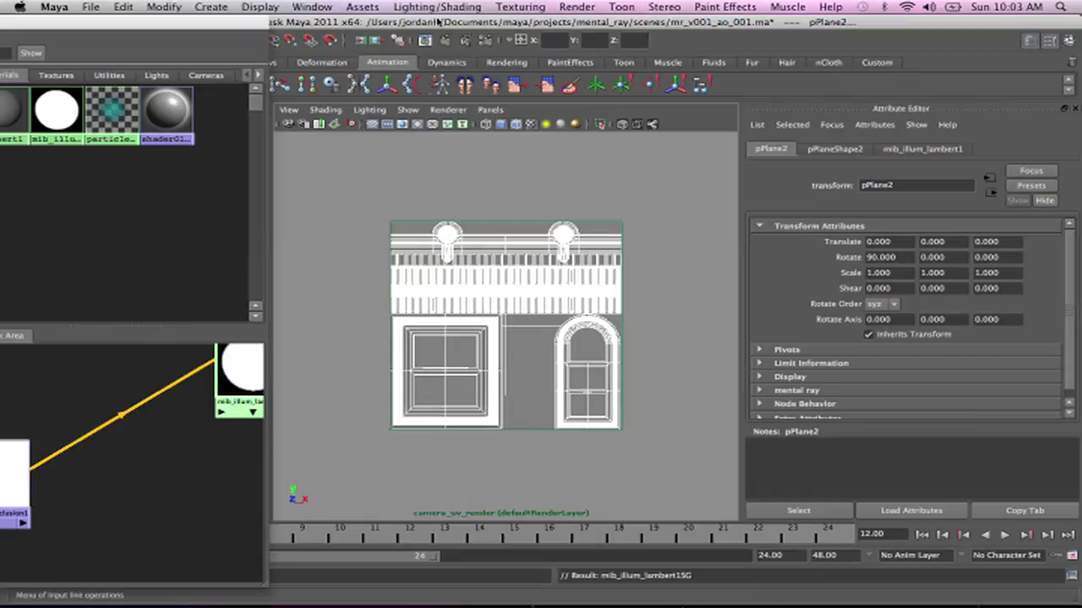
{"action": "left_click_drag", "start_coordinate": [207, 23], "coordinate": [786, 5]}
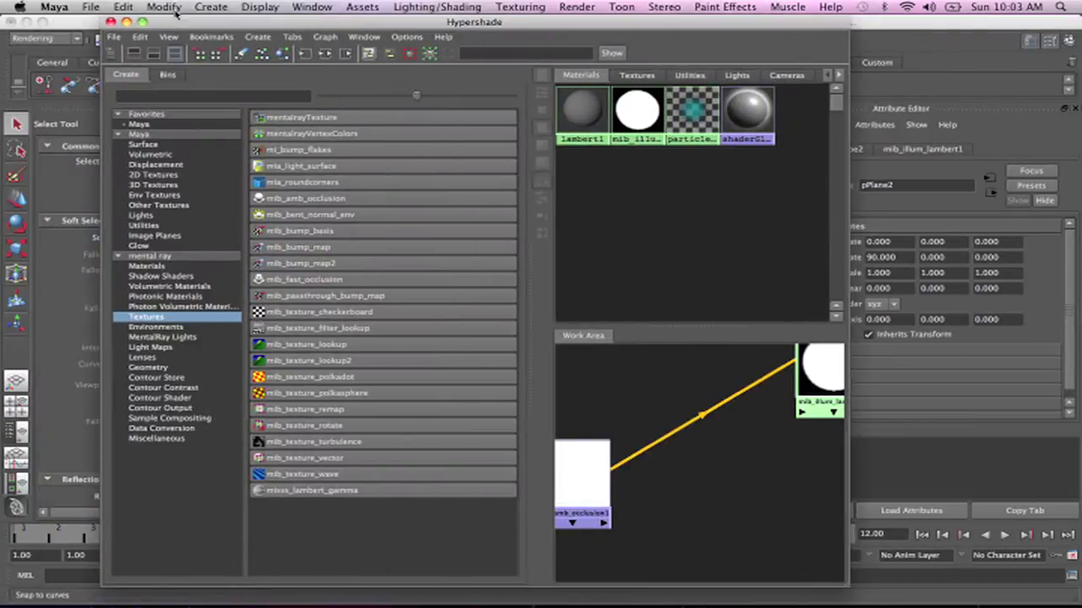
{"action": "left_click", "coordinate": [126, 22]}
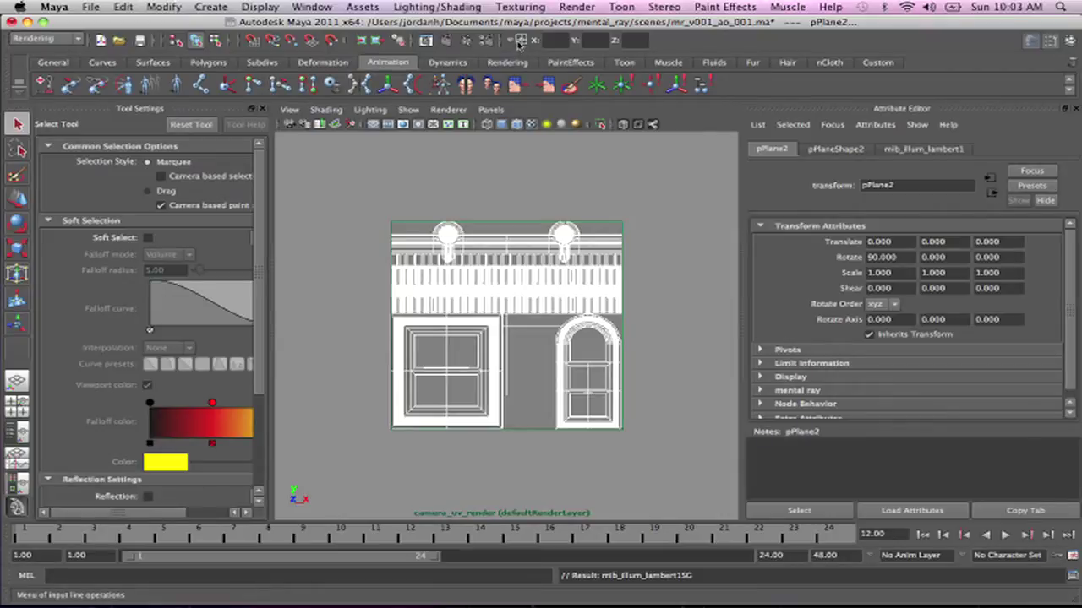
Check the mental ray Quality settings for sampling and filtering in the Render Settings
{"action": "left_click", "coordinate": [485, 41]}
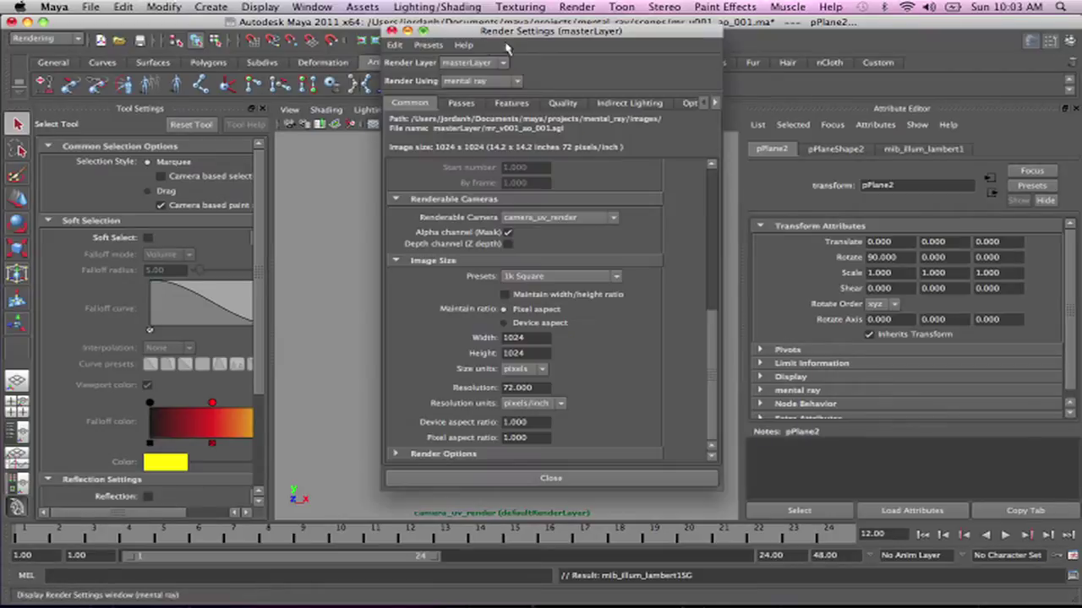
{"action": "left_click", "coordinate": [562, 102]}
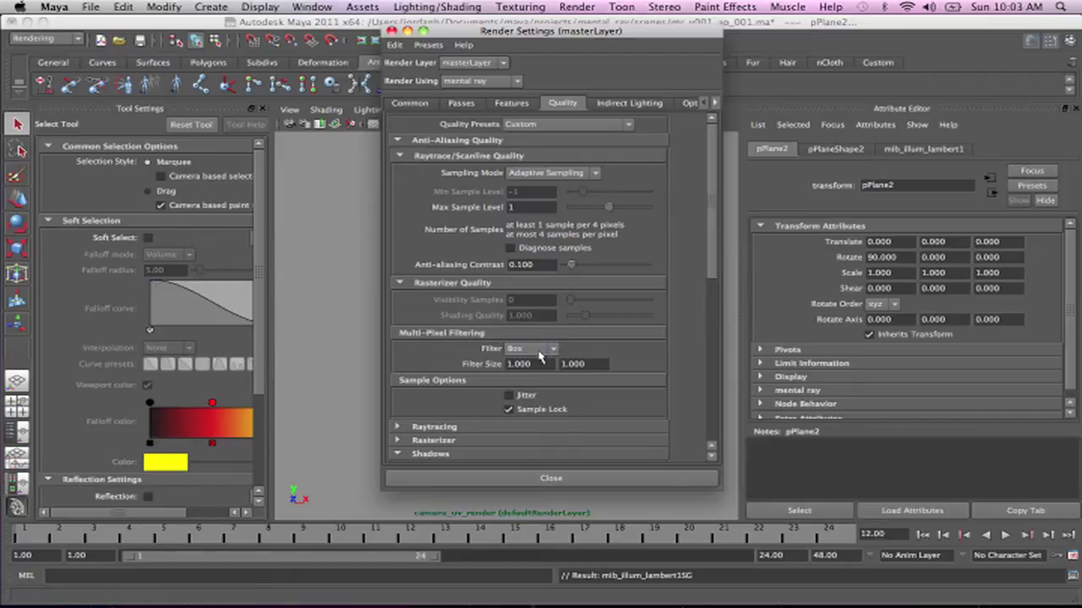
{"action": "left_click", "coordinate": [407, 32]}
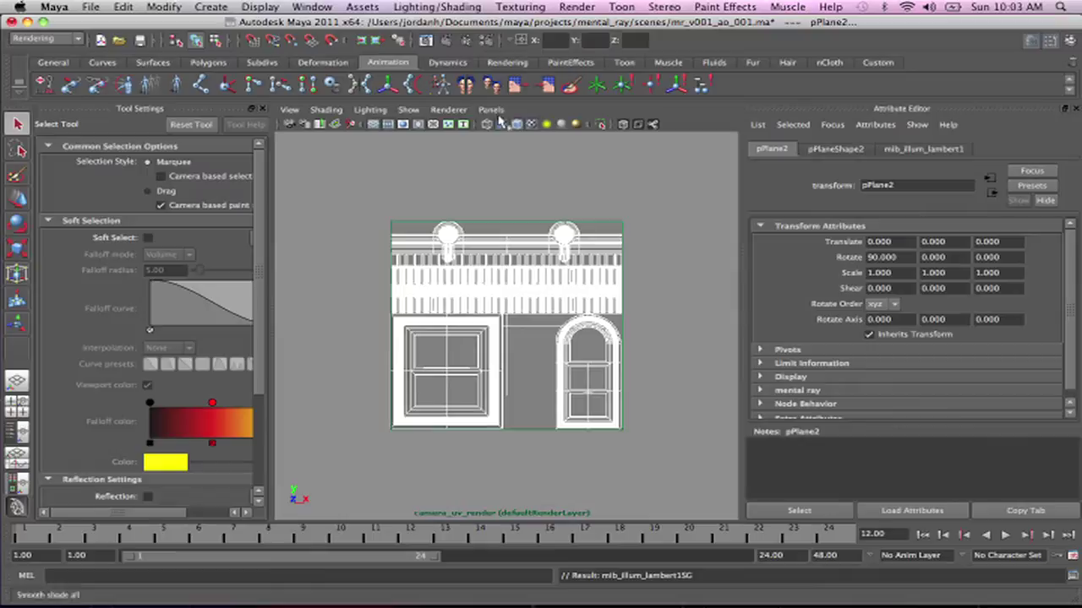
{"action": "left_click", "coordinate": [491, 110]}
{"action": "mouse_move", "coordinate": [507, 124]}
{"action": "left_click", "coordinate": [715, 125]}
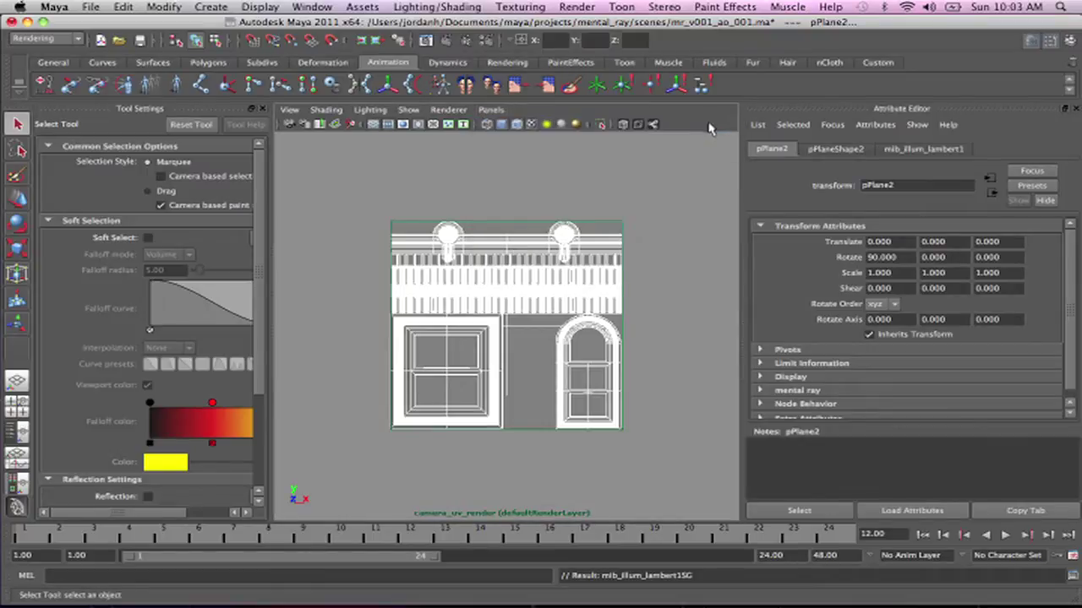
Render the facade tile through camera_uv_render in the Render View and minimize the window once it is done
{"action": "left_click", "coordinate": [425, 40]}
{"action": "left_click", "coordinate": [68, 40]}
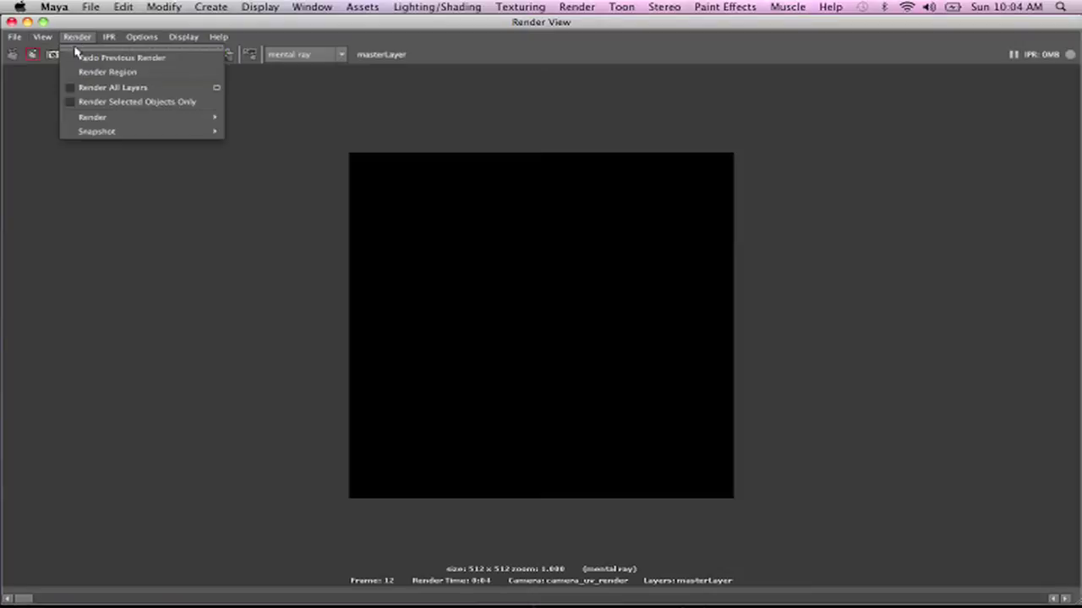
{"action": "mouse_move", "coordinate": [88, 118]}
{"action": "left_click", "coordinate": [325, 126]}
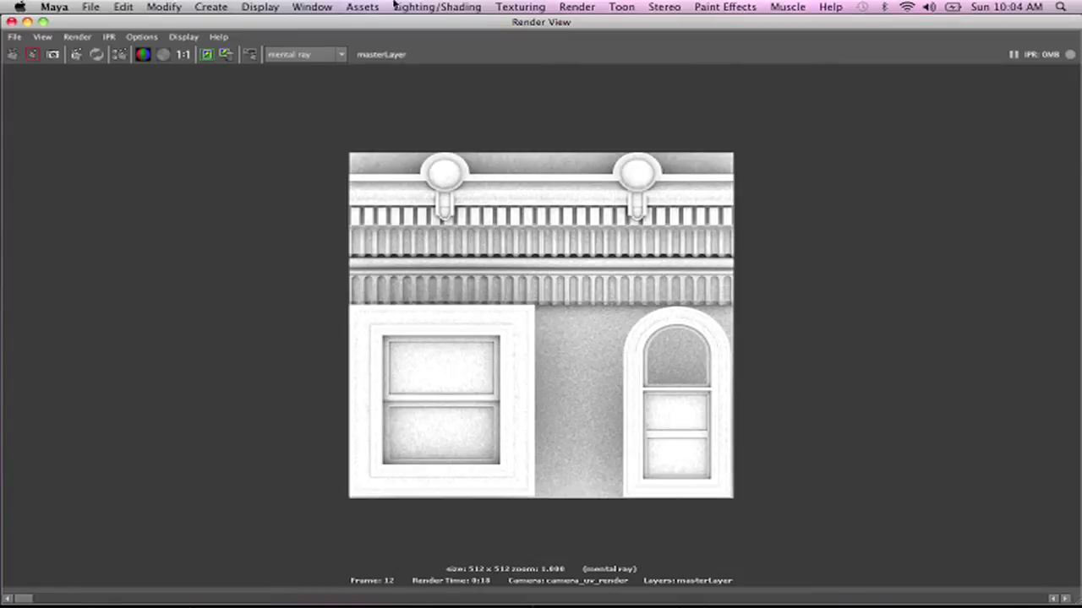
{"action": "left_click", "coordinate": [27, 22]}
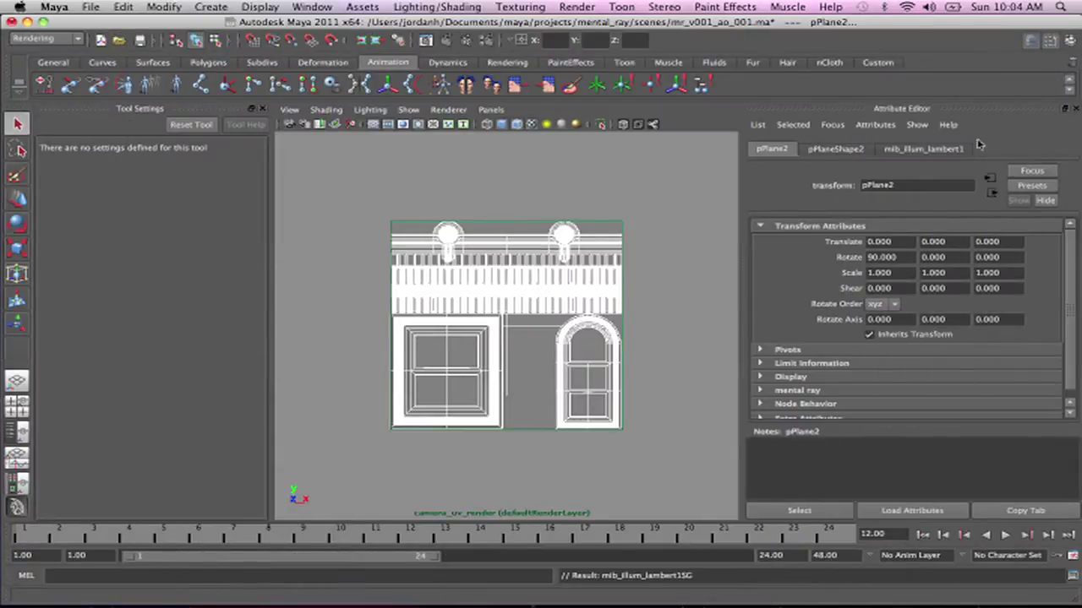
Open the mib_amb_occlusion1 texture attributes from the material and set Samples to 64 and Spread to 1
{"action": "left_click", "coordinate": [947, 150]}
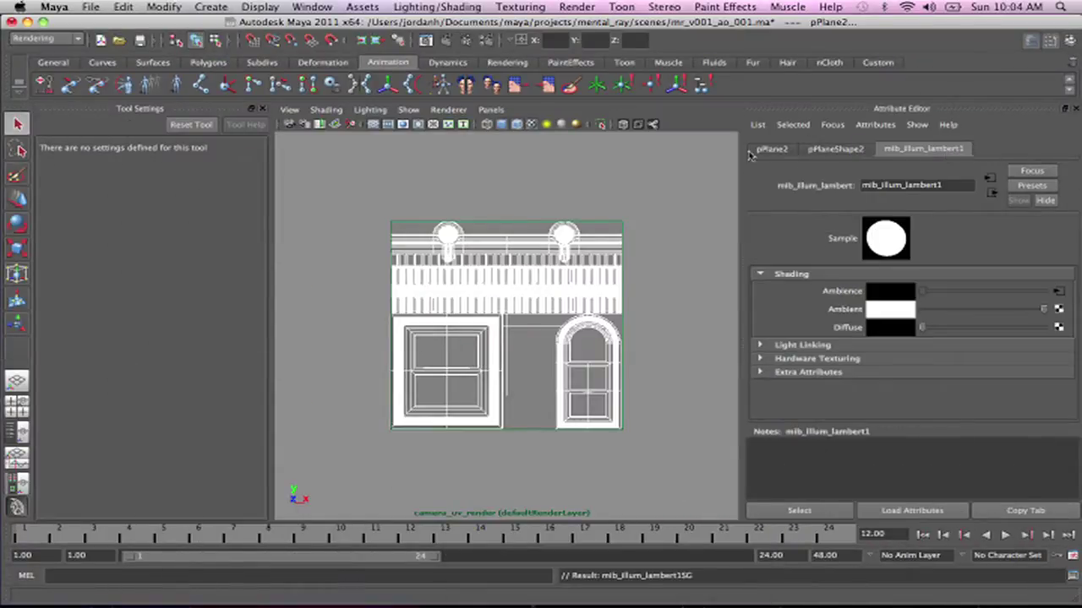
{"action": "left_click", "coordinate": [1059, 309]}
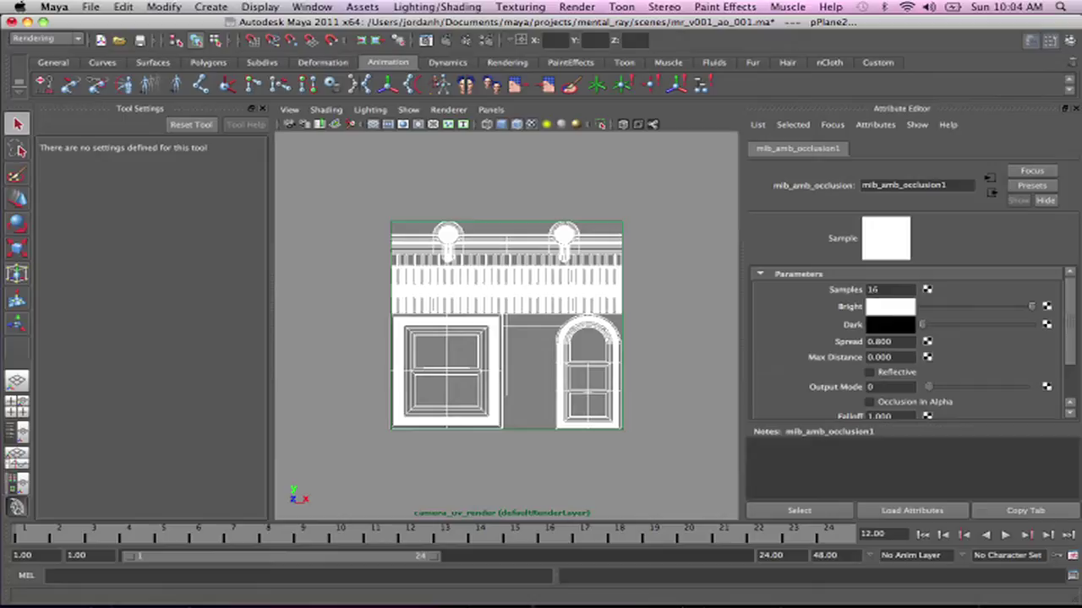
{"action": "double_click", "coordinate": [886, 288]}
{"action": "key", "text": "Tab"}
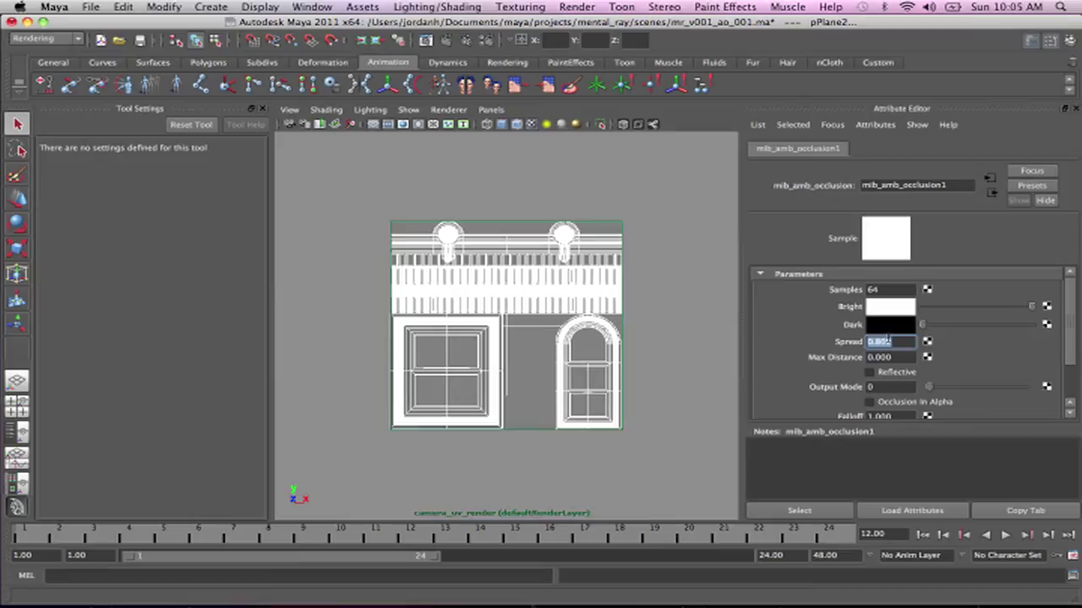
{"action": "type", "text": "1"}
{"action": "key", "text": "Tab"}
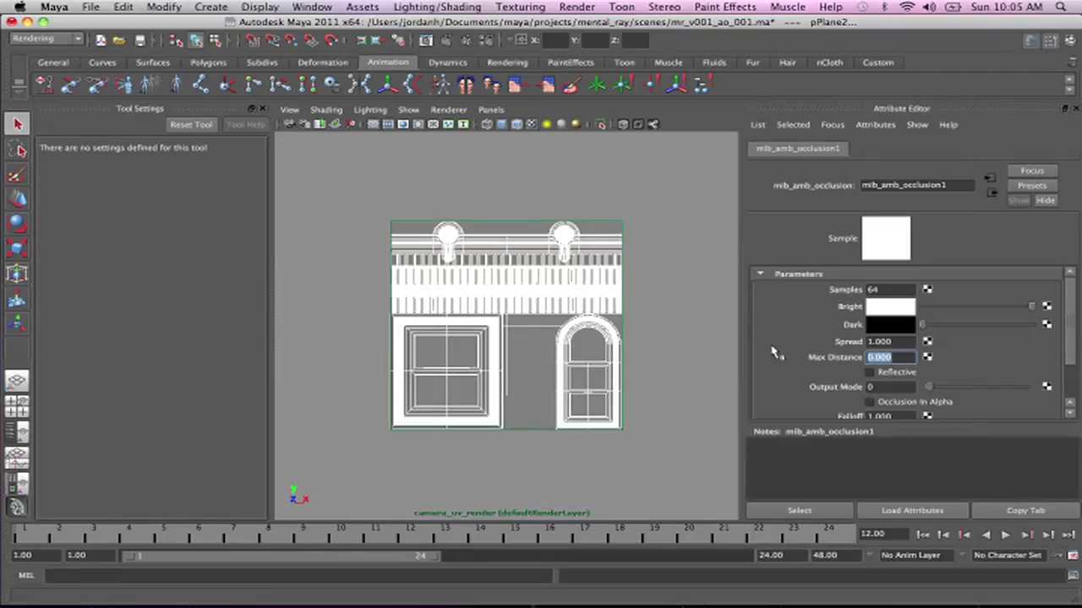
Set the occlusion Max Distance to 1 and render the facade tile again
{"action": "type", "text": "1"}
{"action": "key", "text": "Tab"}
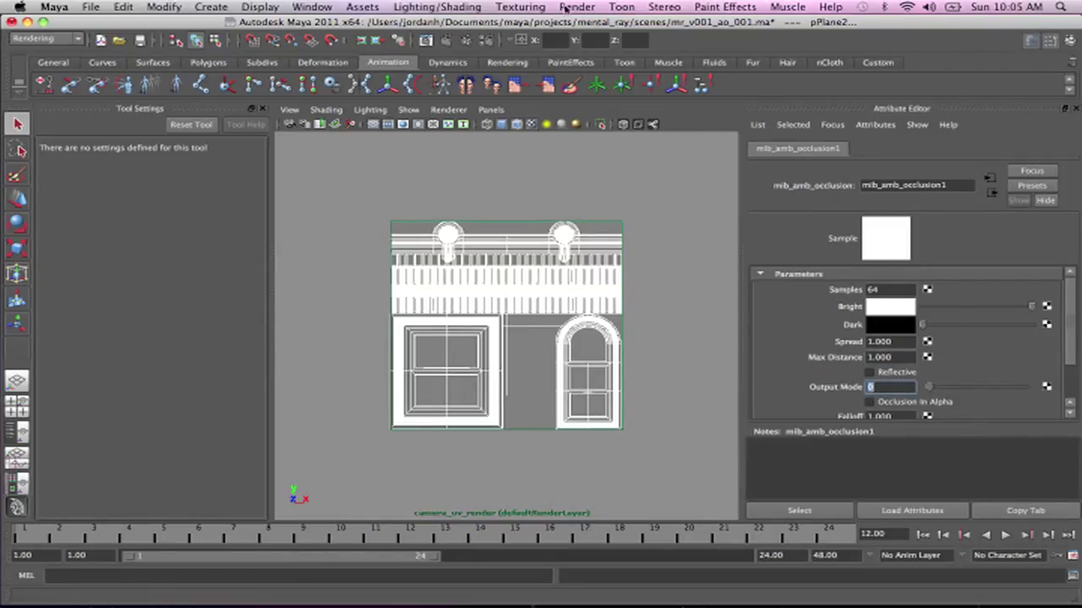
{"action": "left_click", "coordinate": [427, 40]}
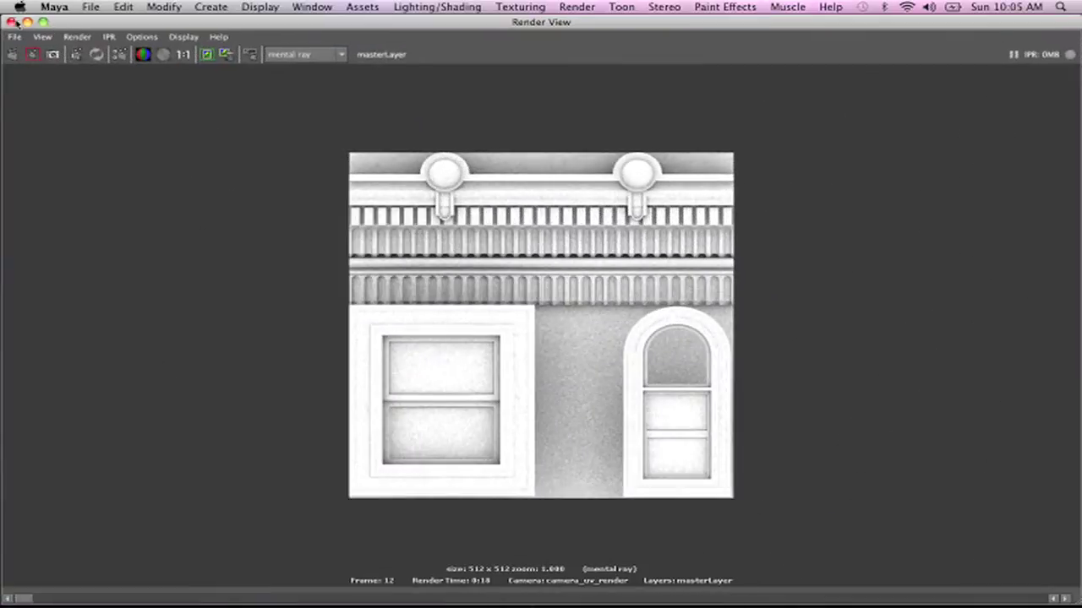
{"action": "left_click", "coordinate": [13, 55]}
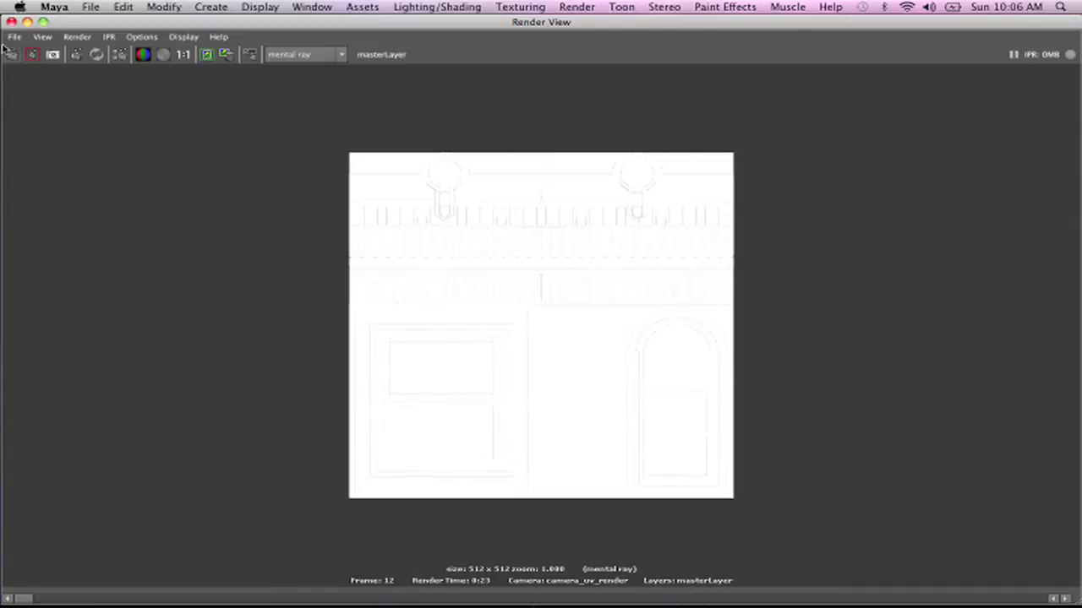
{"action": "left_click", "coordinate": [27, 21]}
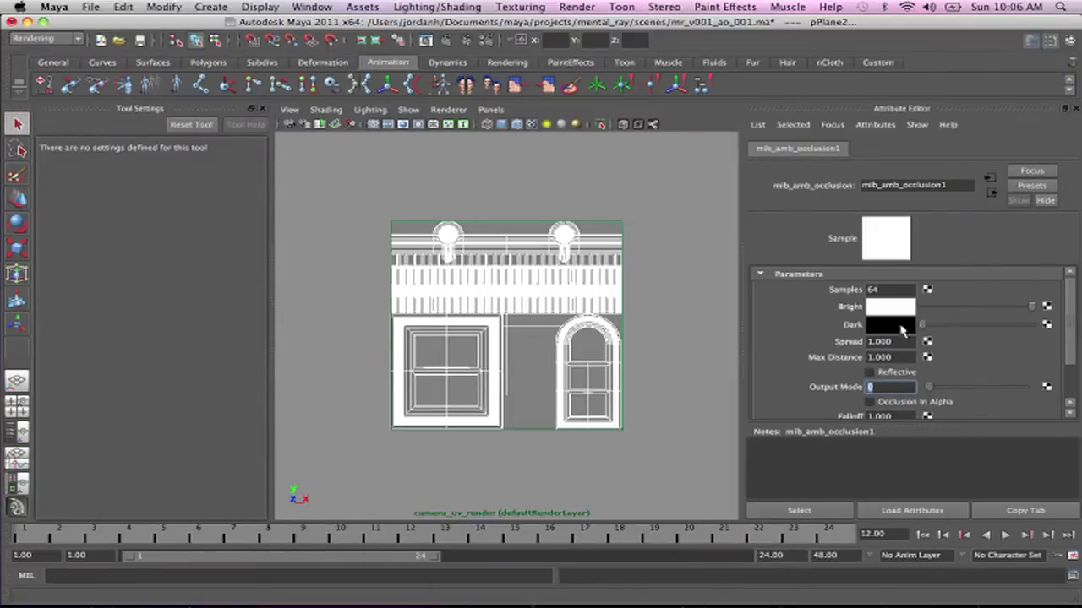
Set the occlusion Max Distance to 10 and re-render the facade tile
{"action": "left_click", "coordinate": [879, 357]}
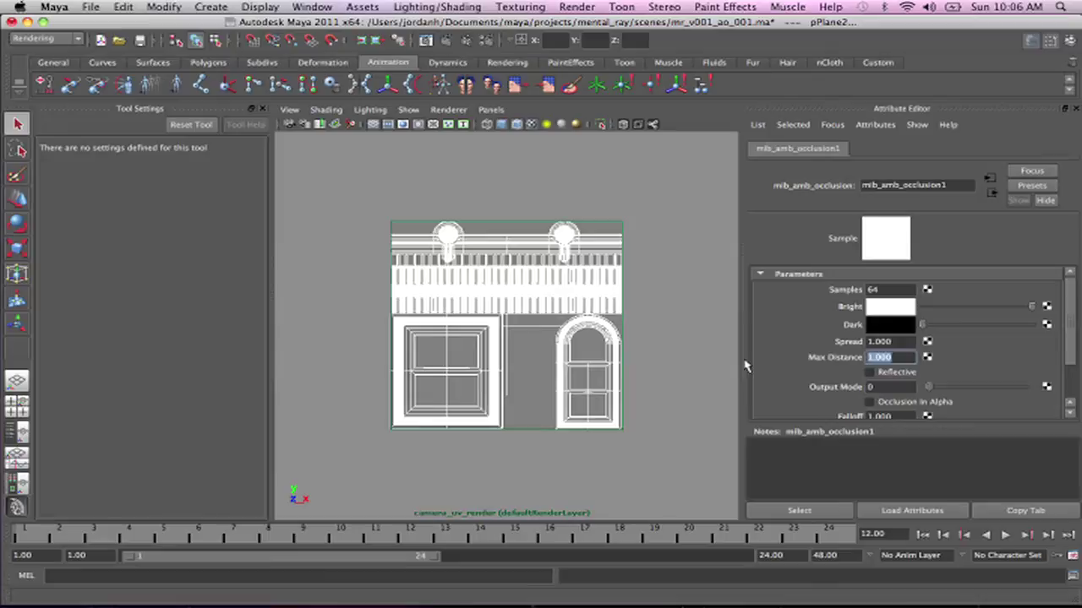
{"action": "type", "text": "10"}
{"action": "key", "text": "Tab"}
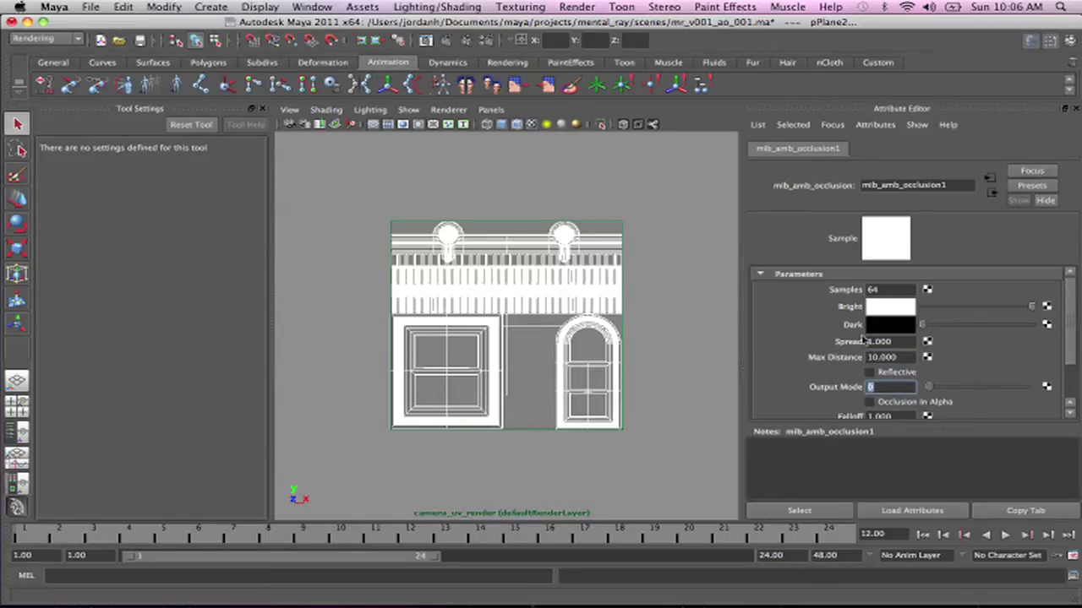
{"action": "left_click", "coordinate": [428, 41]}
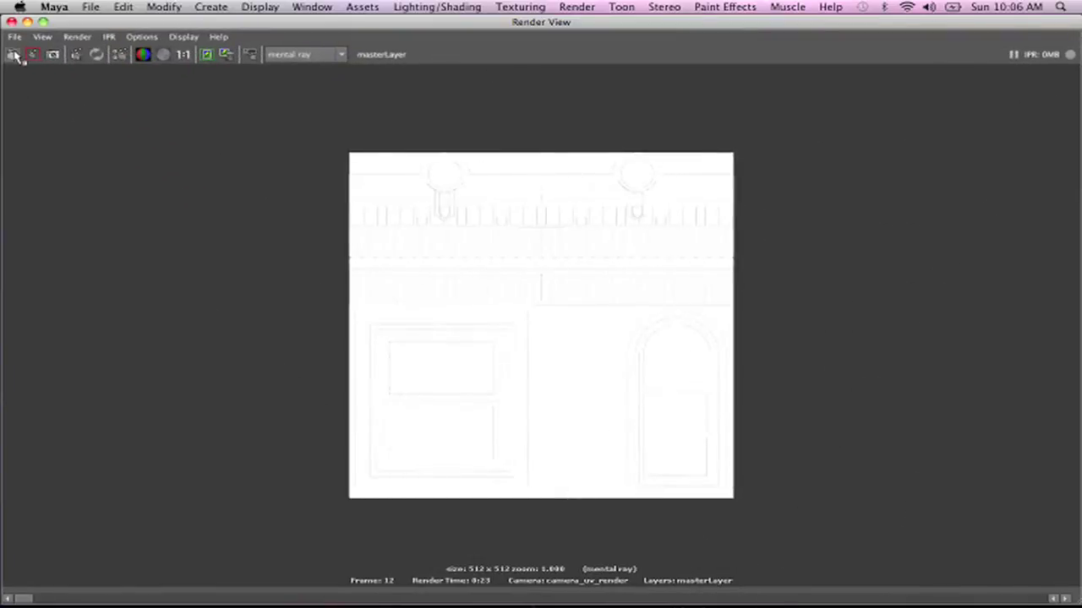
{"action": "left_click", "coordinate": [13, 54]}
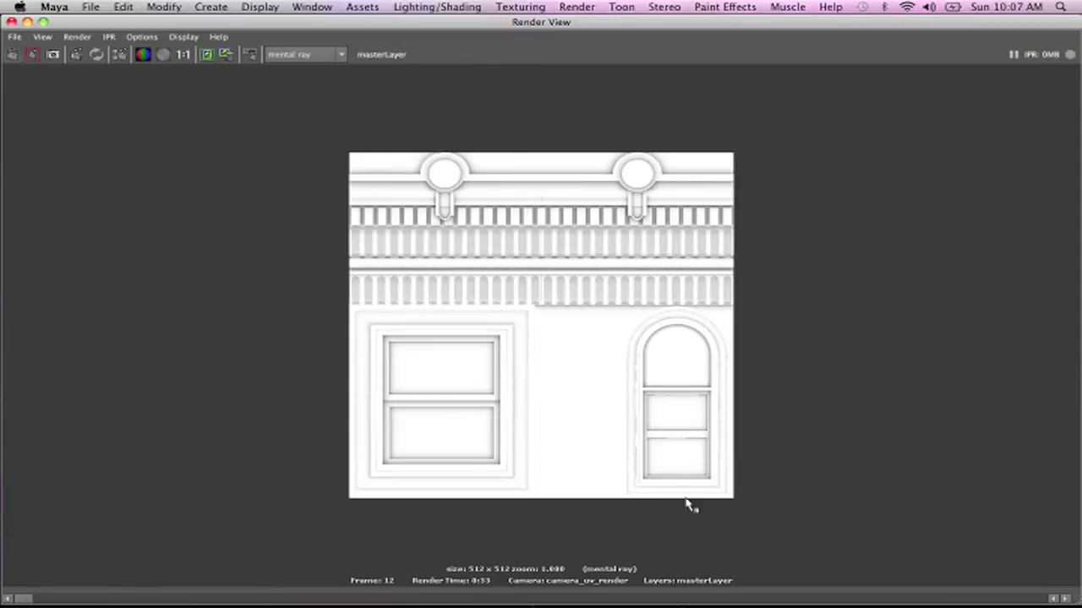
{"action": "left_click", "coordinate": [27, 21]}
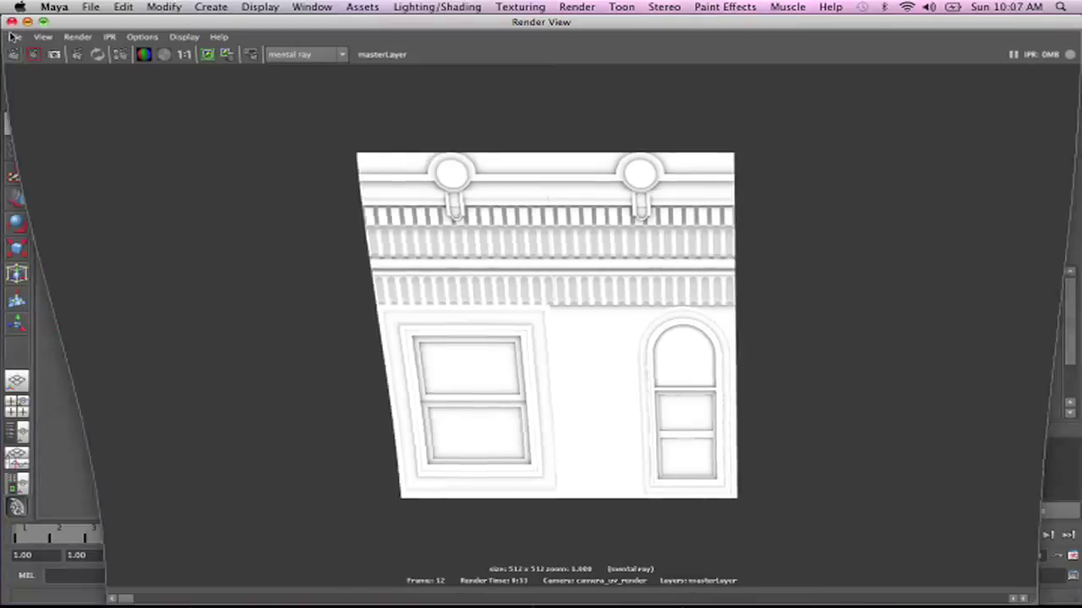
Set the occlusion Max Distance to 100, re-render the facade tile, and dismiss the Render View
{"action": "left_click_drag", "start_coordinate": [898, 358], "coordinate": [839, 359]}
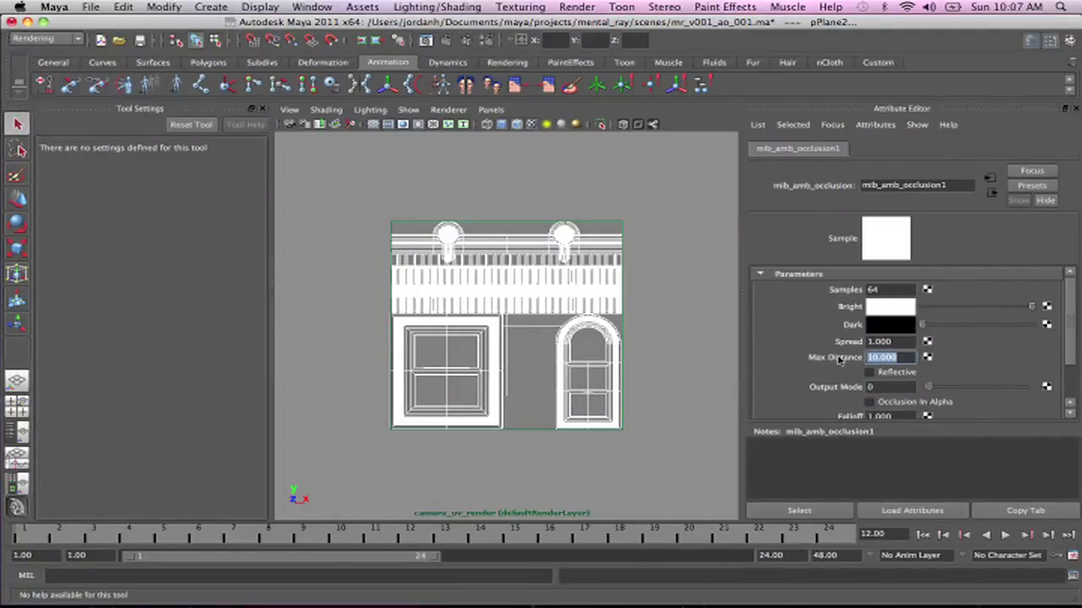
{"action": "type", "text": "100"}
{"action": "key", "text": "Tab"}
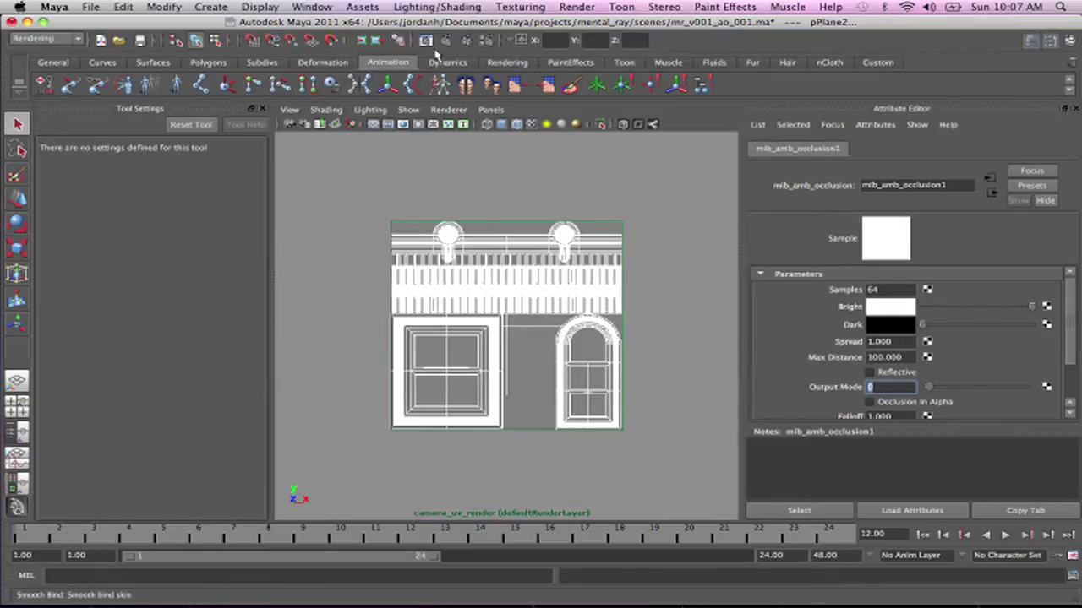
{"action": "left_click", "coordinate": [436, 44]}
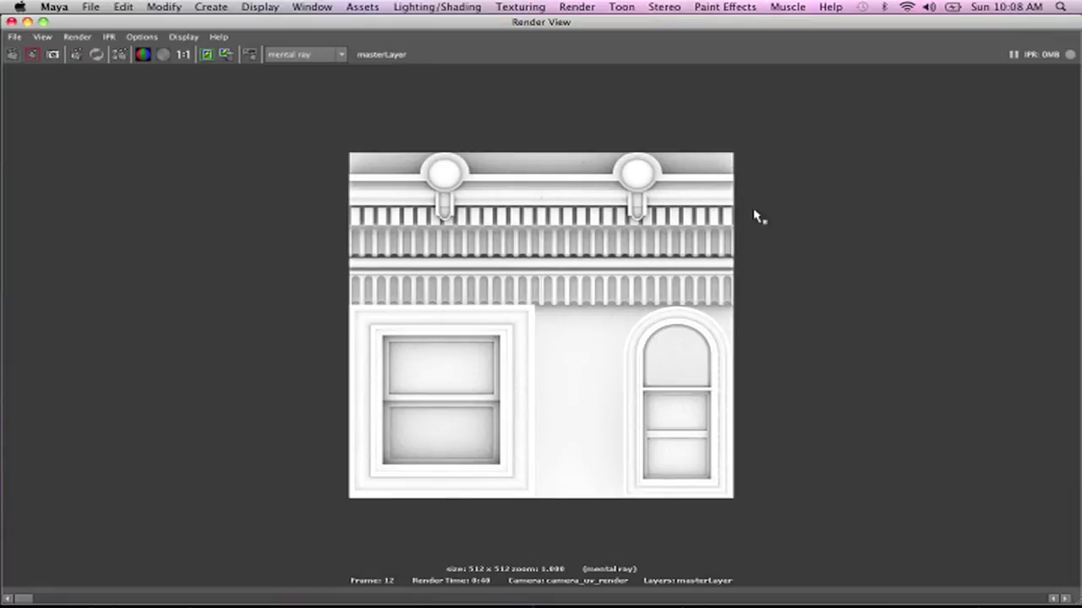
{"action": "left_click", "coordinate": [11, 21]}
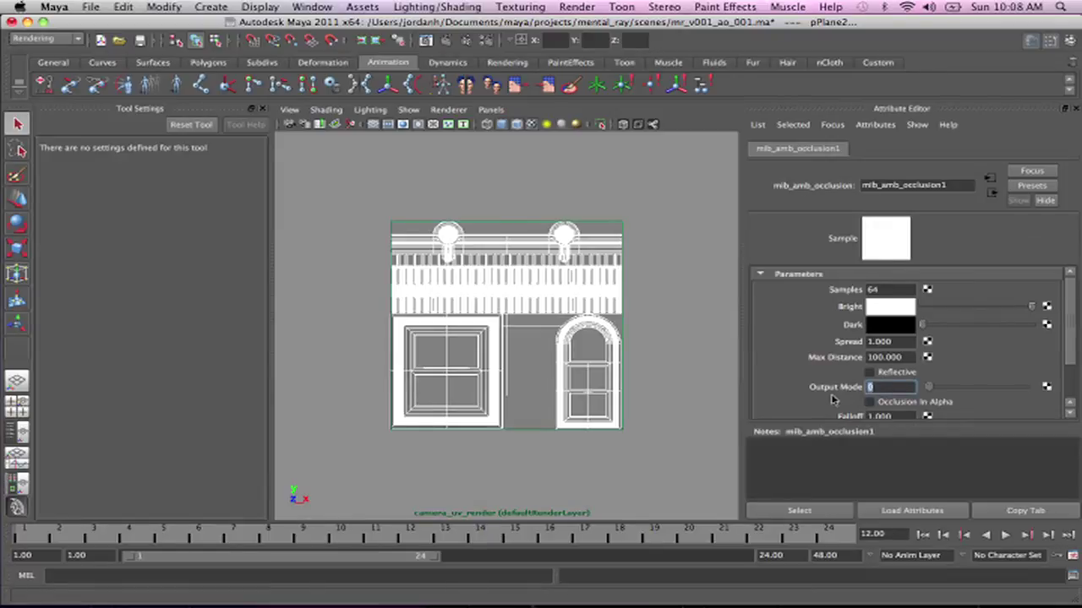
Set the Output Mode of mib_amb_occlusion1 to 2
{"action": "type", "text": "2"}
{"action": "key", "text": "Tab"}
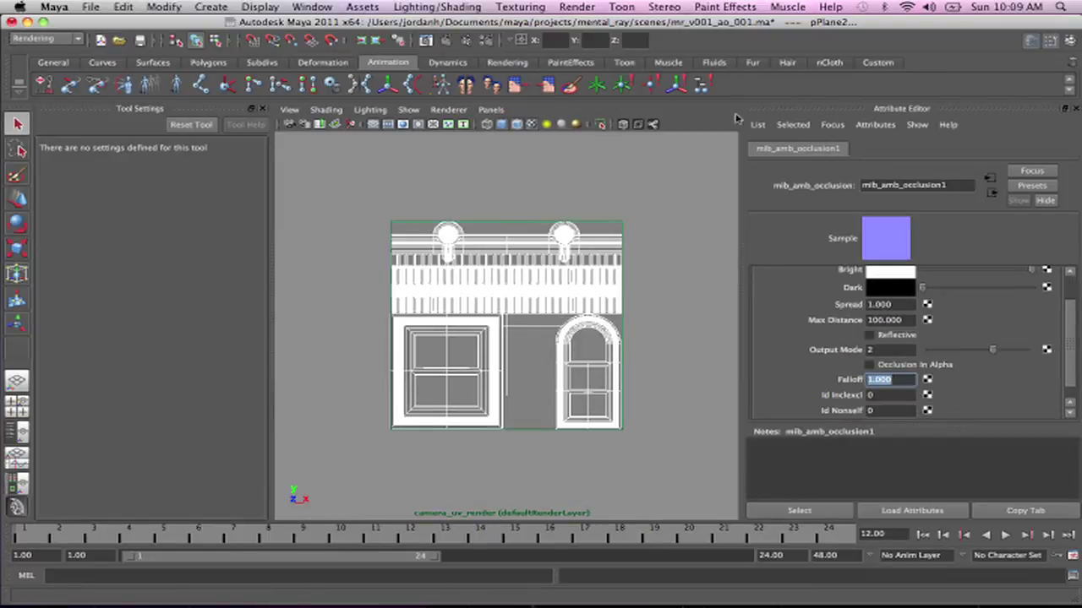
Render the facade tile's normal pass through the render camera and put the Render View away
{"action": "left_click", "coordinate": [426, 41]}
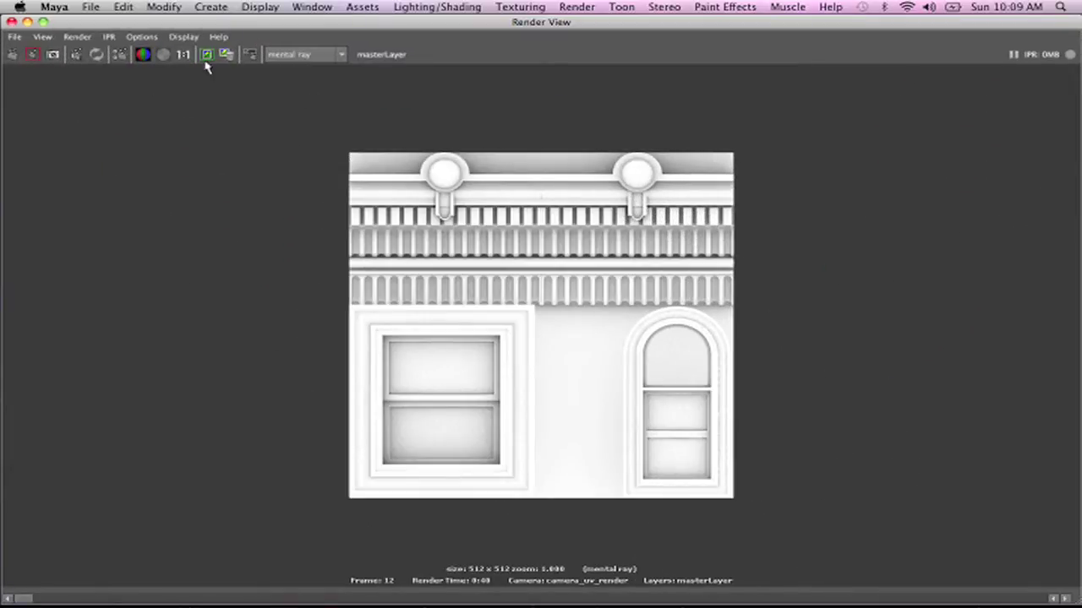
{"action": "left_click", "coordinate": [12, 54]}
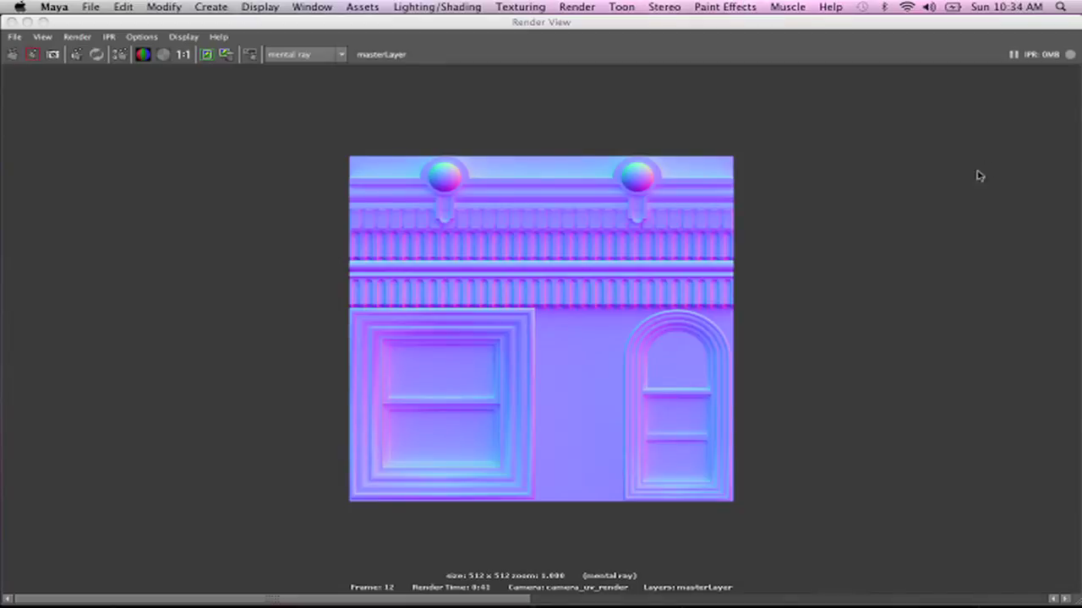
{"action": "left_click", "coordinate": [27, 22]}
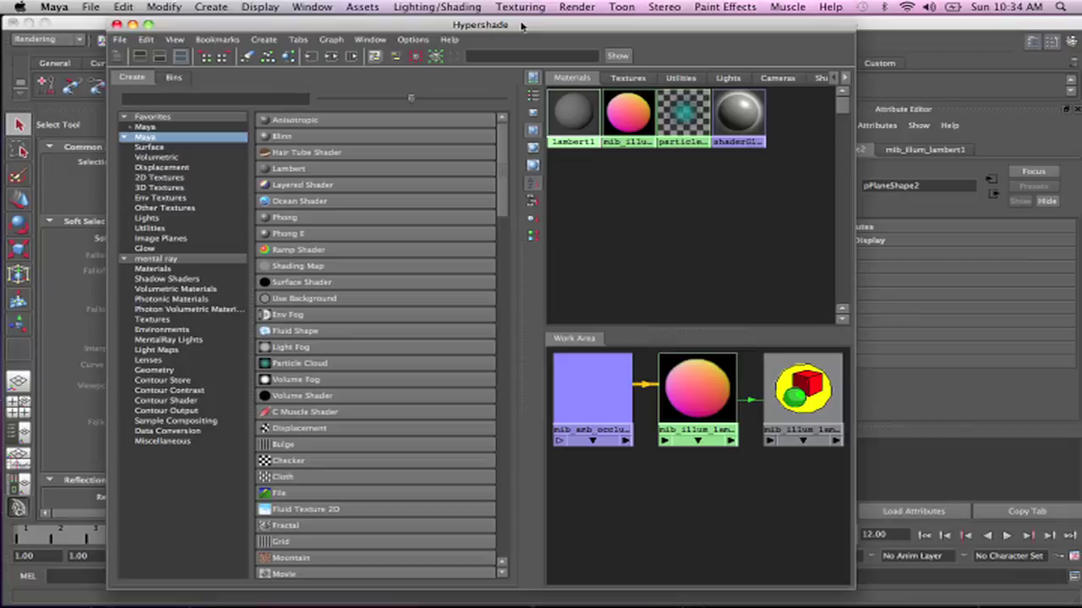
Create a new Lambert material in the Hypershade
{"action": "left_click_drag", "start_coordinate": [521, 26], "coordinate": [415, 11]}
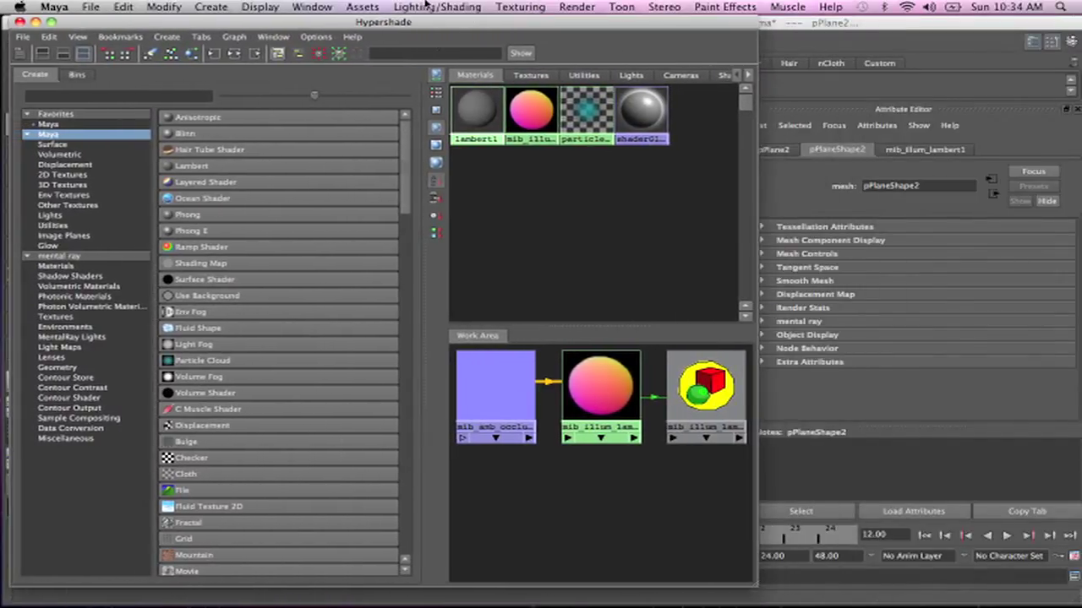
{"action": "left_click", "coordinate": [166, 167]}
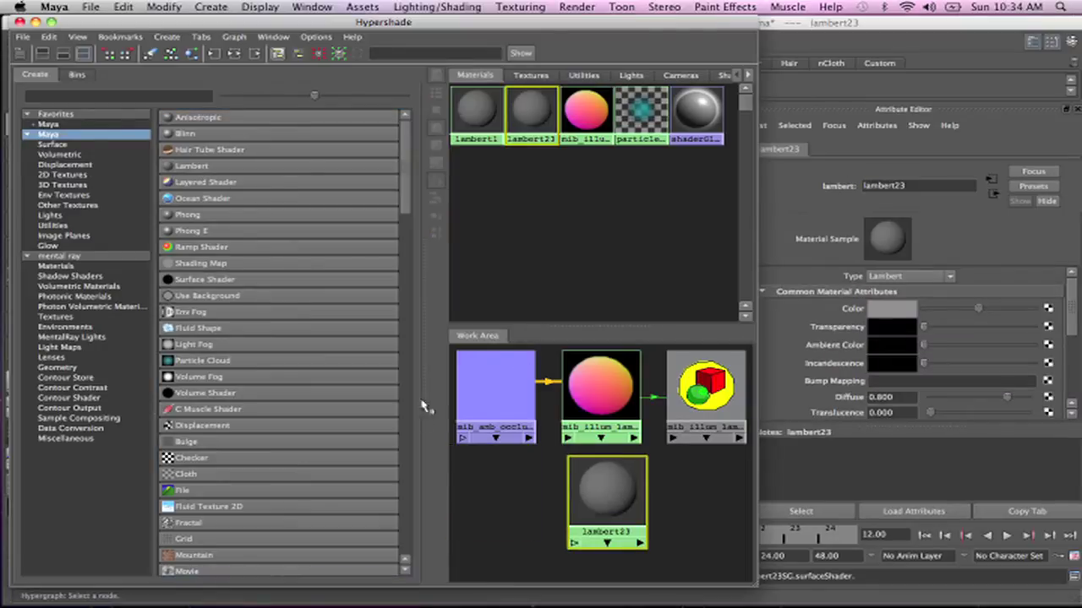
{"action": "left_click", "coordinate": [502, 448]}
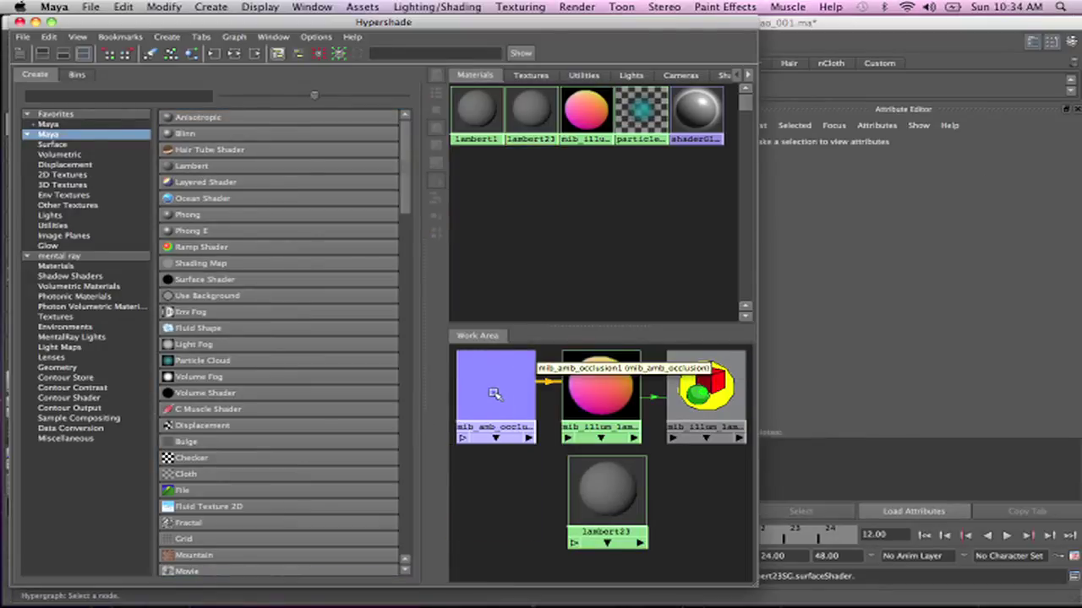
Connect mib_amb_occlusion1 to the new Lambert's Ambient Color, and set its Color to white and Diffuse to 1
{"action": "left_click", "coordinate": [594, 502]}
{"action": "middle_click_drag", "start_coordinate": [495, 389], "coordinate": [980, 343]}
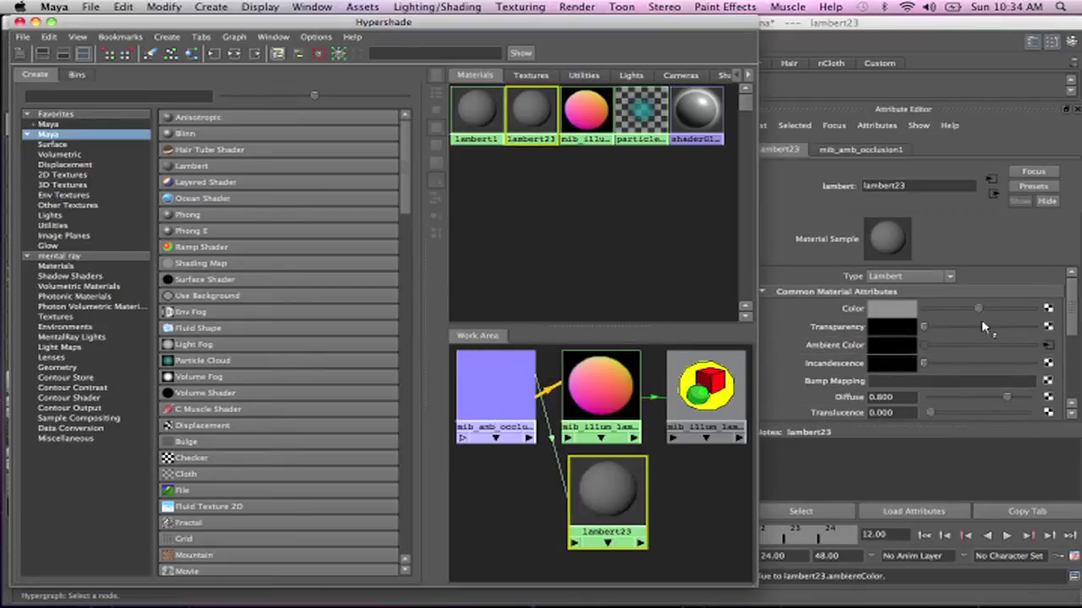
{"action": "left_click_drag", "start_coordinate": [978, 309], "coordinate": [1032, 309]}
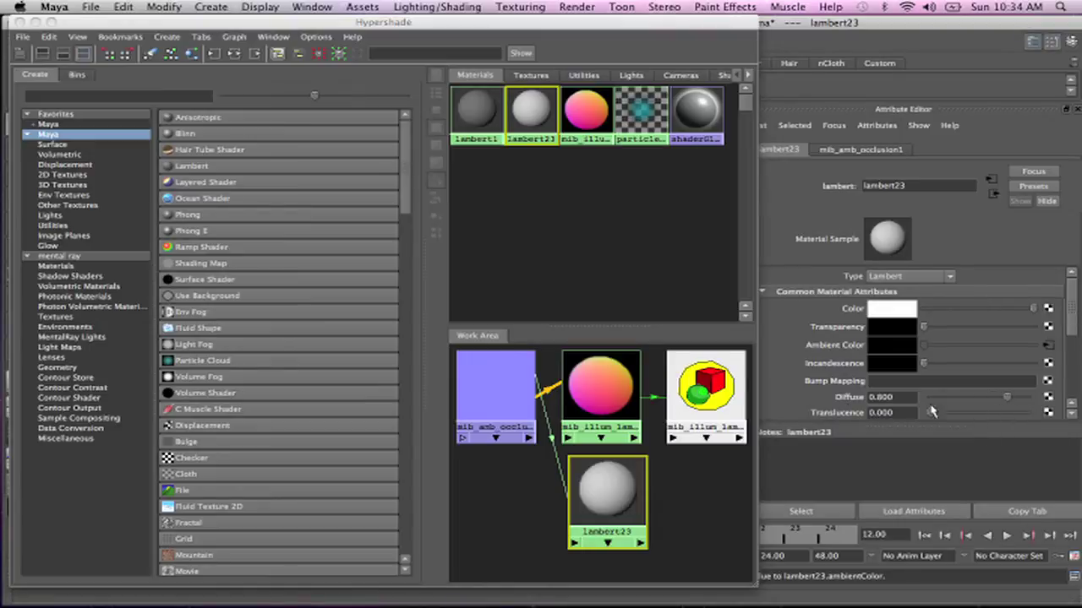
{"action": "left_click_drag", "start_coordinate": [1014, 402], "coordinate": [1060, 403]}
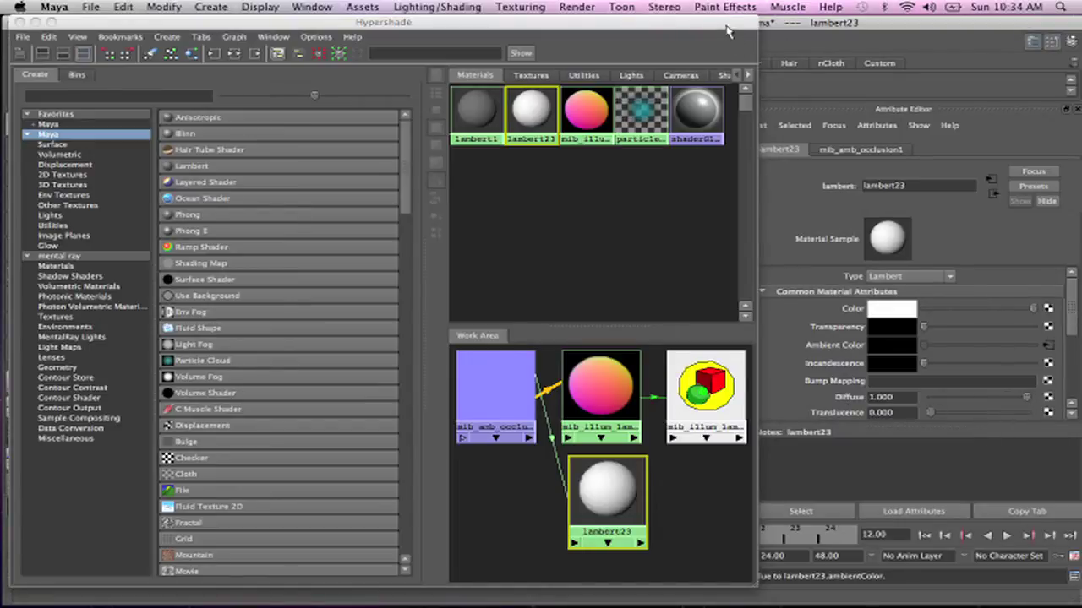
Assign the white Lambert material to all of the facade tile's geometry and put the Hypershade away
{"action": "left_click_drag", "start_coordinate": [727, 32], "coordinate": [250, 32]}
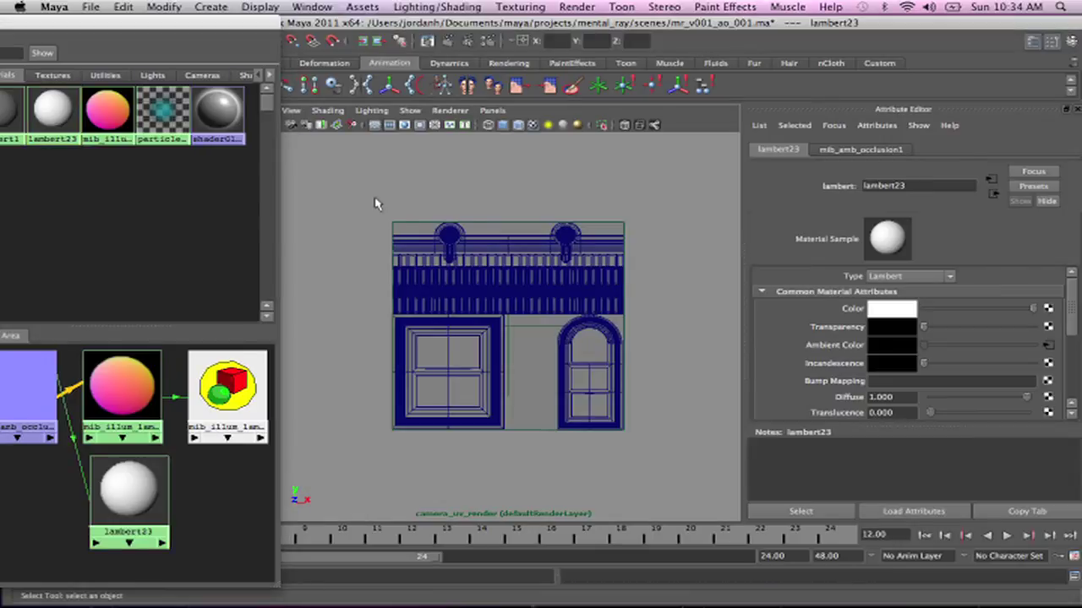
{"action": "left_click_drag", "start_coordinate": [376, 204], "coordinate": [634, 440]}
{"action": "right_click_drag", "start_coordinate": [132, 493], "coordinate": [151, 394]}
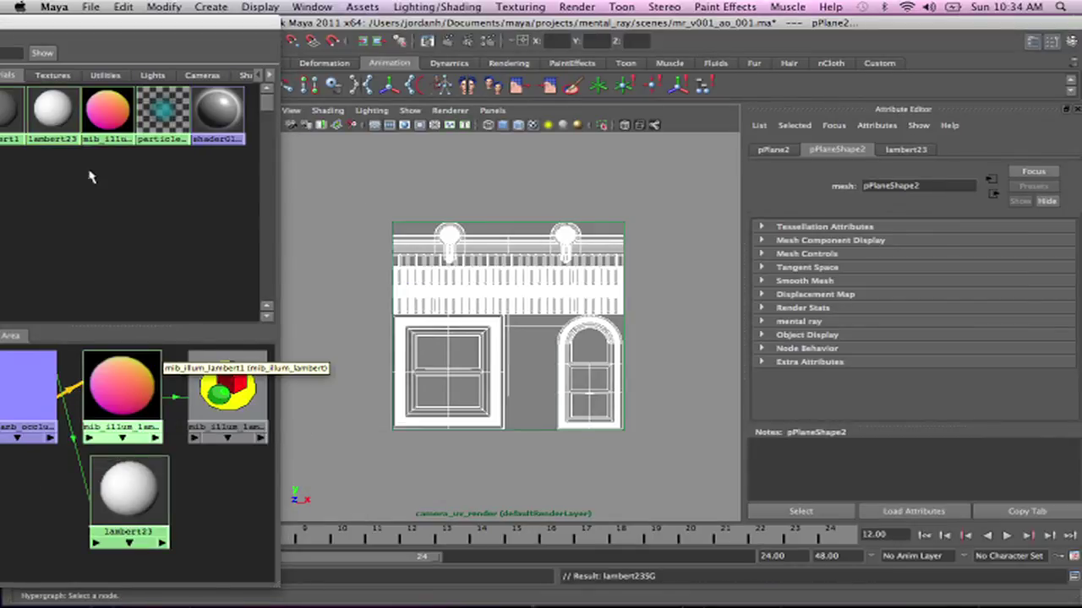
{"action": "left_click_drag", "start_coordinate": [133, 24], "coordinate": [601, 4]}
{"action": "left_click", "coordinate": [23, 22]}
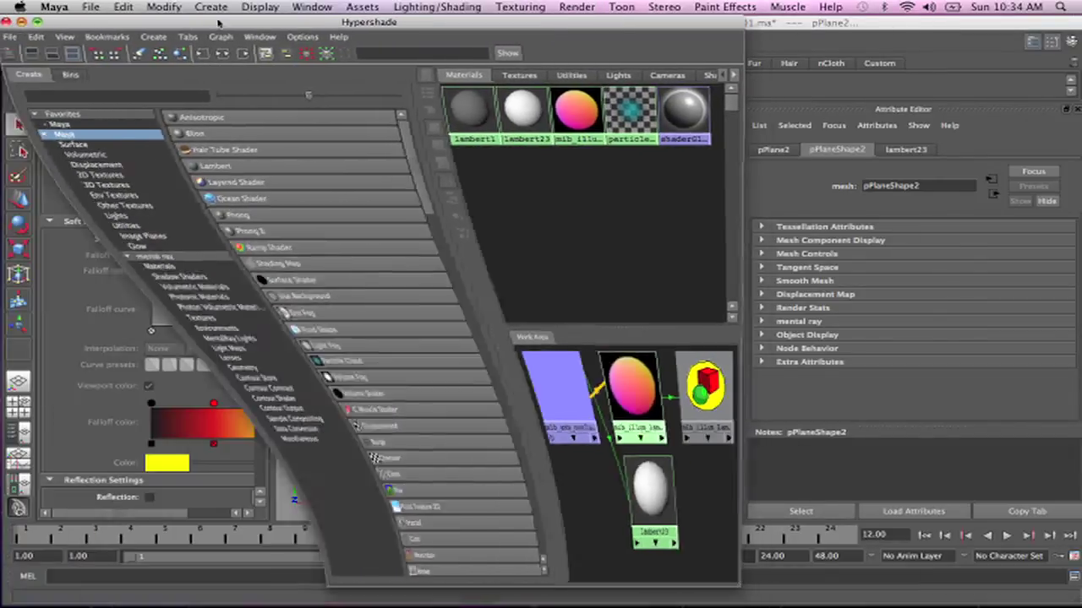
Test-render a region over the facade's upper-left part, clear the region, and dismiss the Render View
{"action": "left_click", "coordinate": [429, 44]}
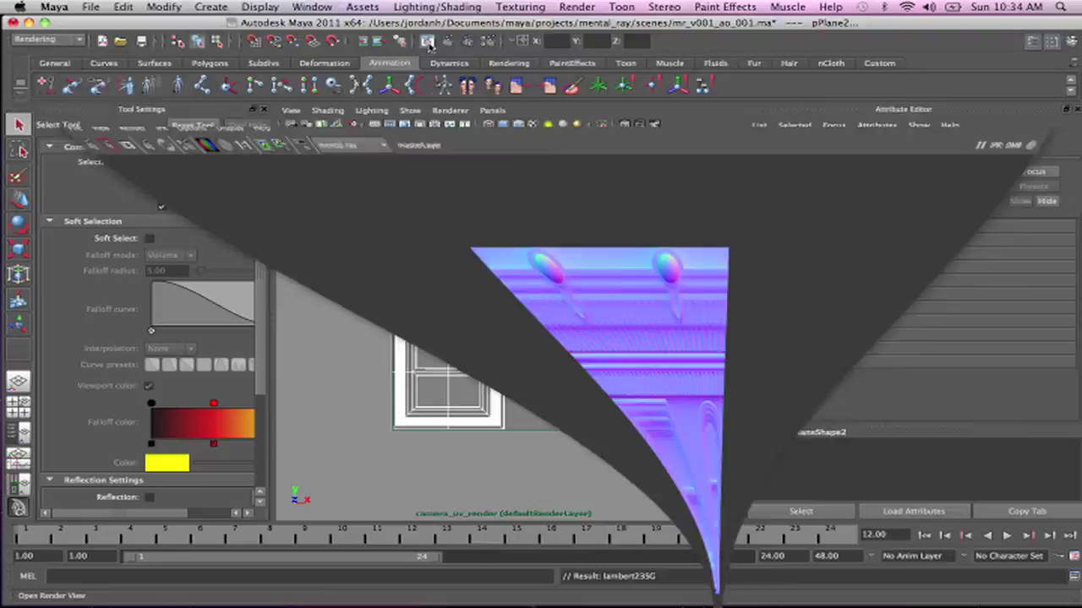
{"action": "left_click_drag", "start_coordinate": [321, 120], "coordinate": [548, 269]}
{"action": "right_click_drag", "start_coordinate": [379, 198], "coordinate": [590, 251]}
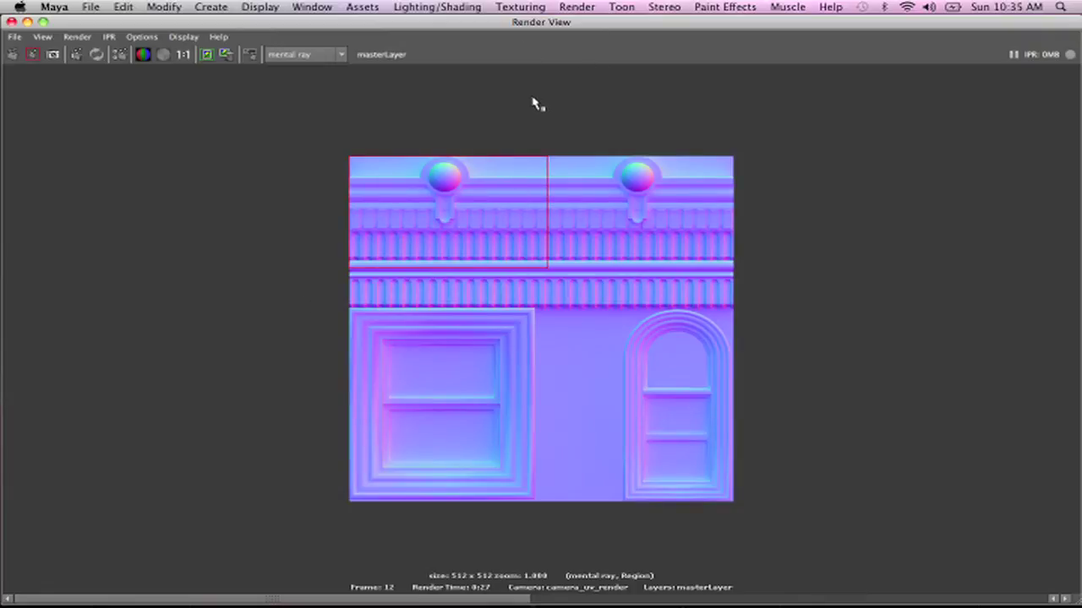
{"action": "left_click", "coordinate": [617, 110]}
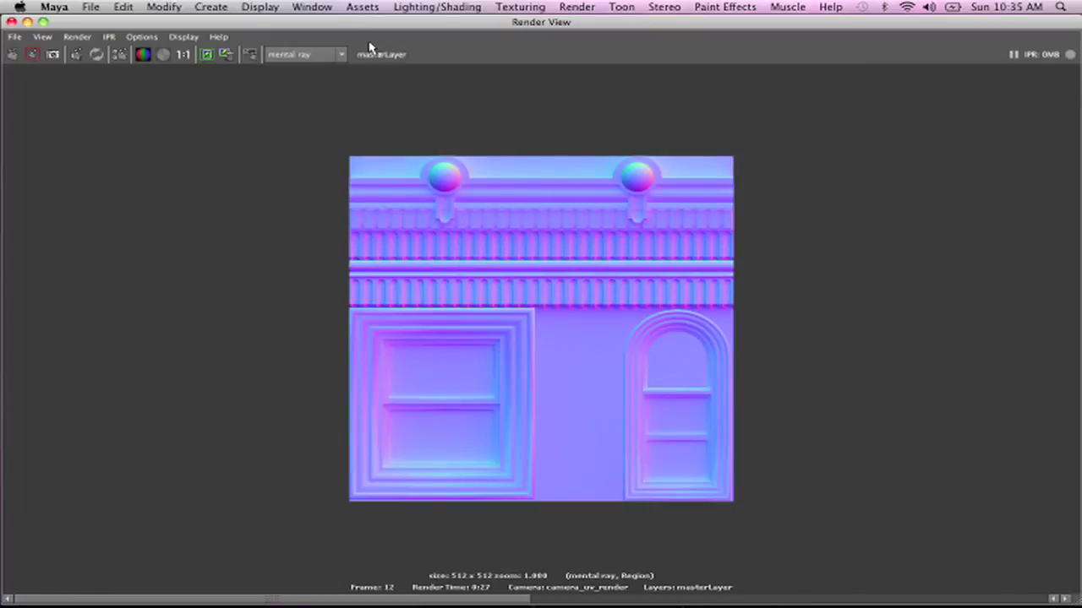
{"action": "left_click", "coordinate": [20, 21]}
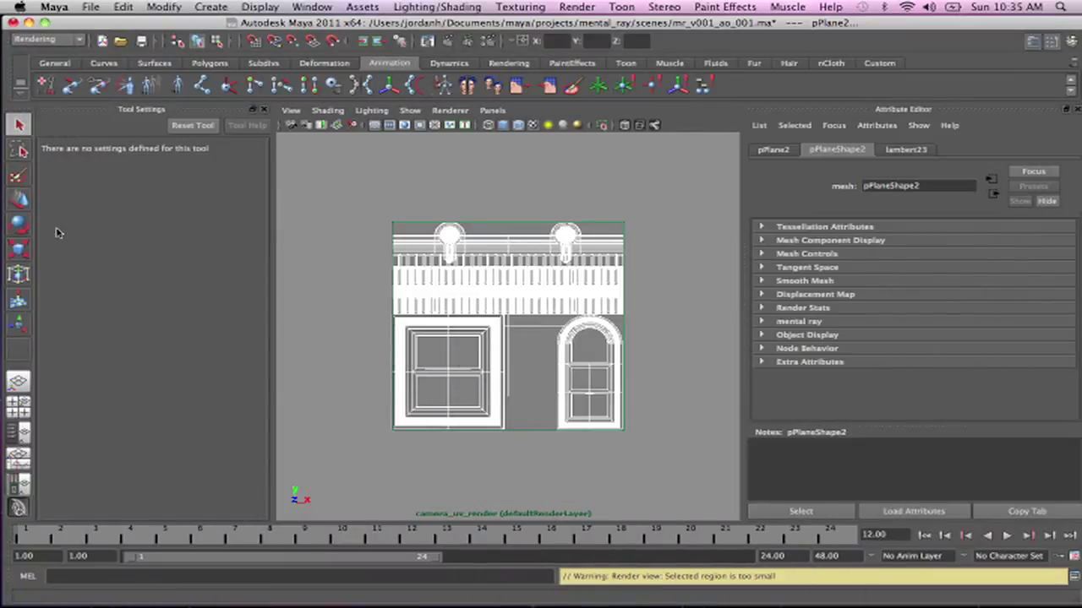
Bring the Hypershade back up and review the mib_illum_lambert1 and mib_amb_occlusion1 nodes
{"action": "left_click", "coordinate": [379, 8]}
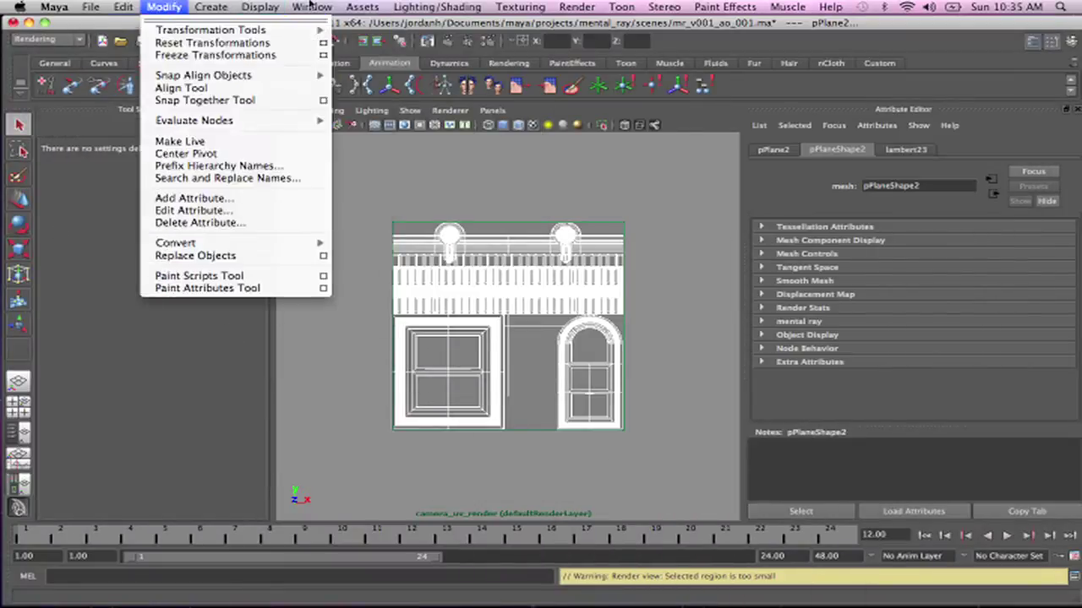
{"action": "mouse_move", "coordinate": [438, 15]}
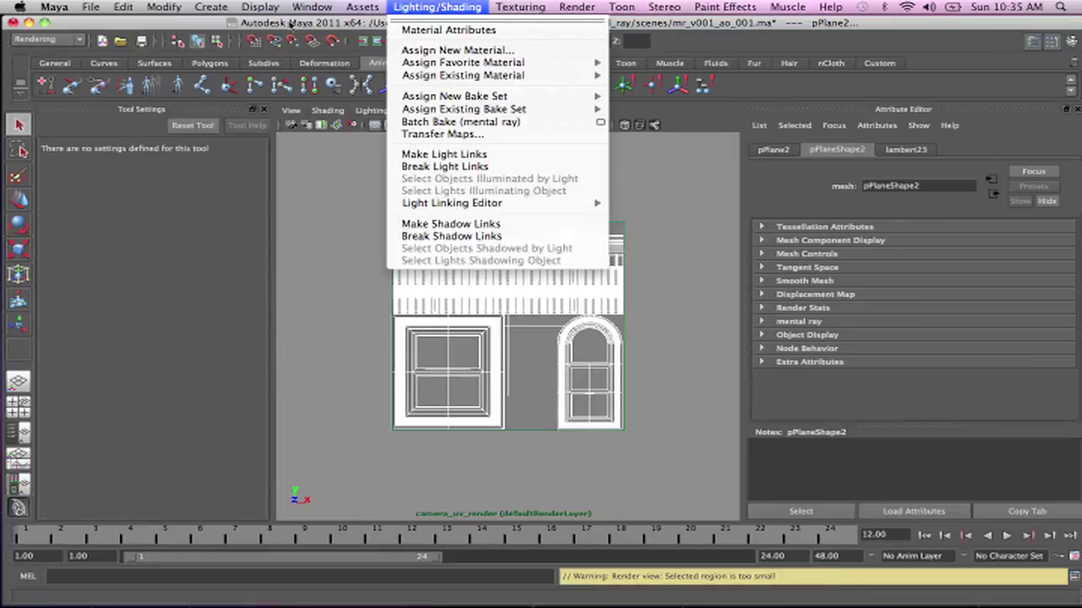
{"action": "mouse_move", "coordinate": [211, 8]}
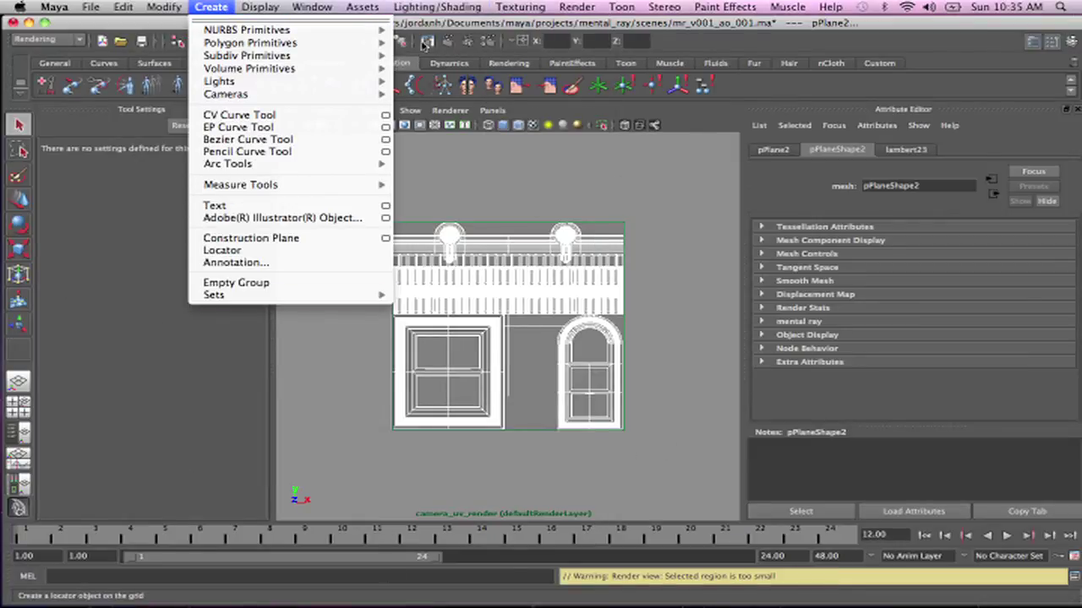
{"action": "mouse_move", "coordinate": [377, 5]}
{"action": "mouse_move", "coordinate": [312, 7]}
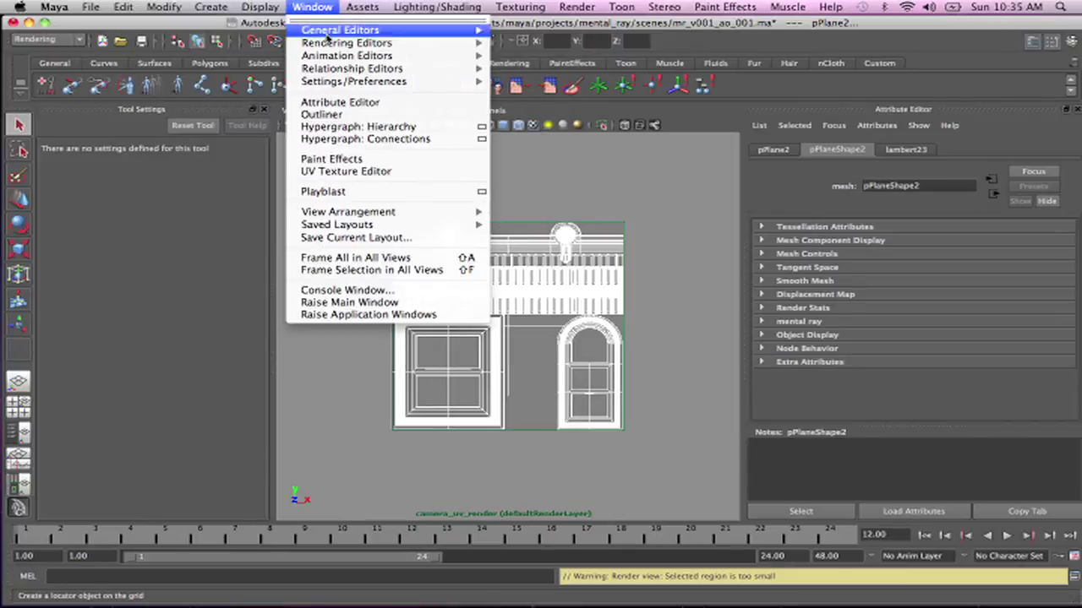
{"action": "mouse_move", "coordinate": [347, 42]}
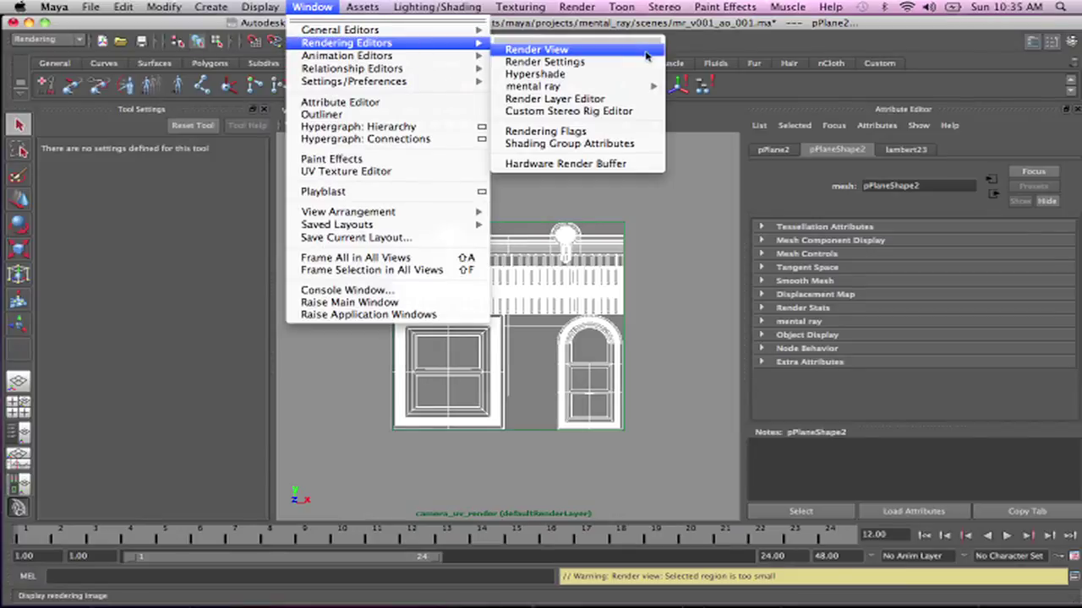
{"action": "left_click", "coordinate": [611, 76]}
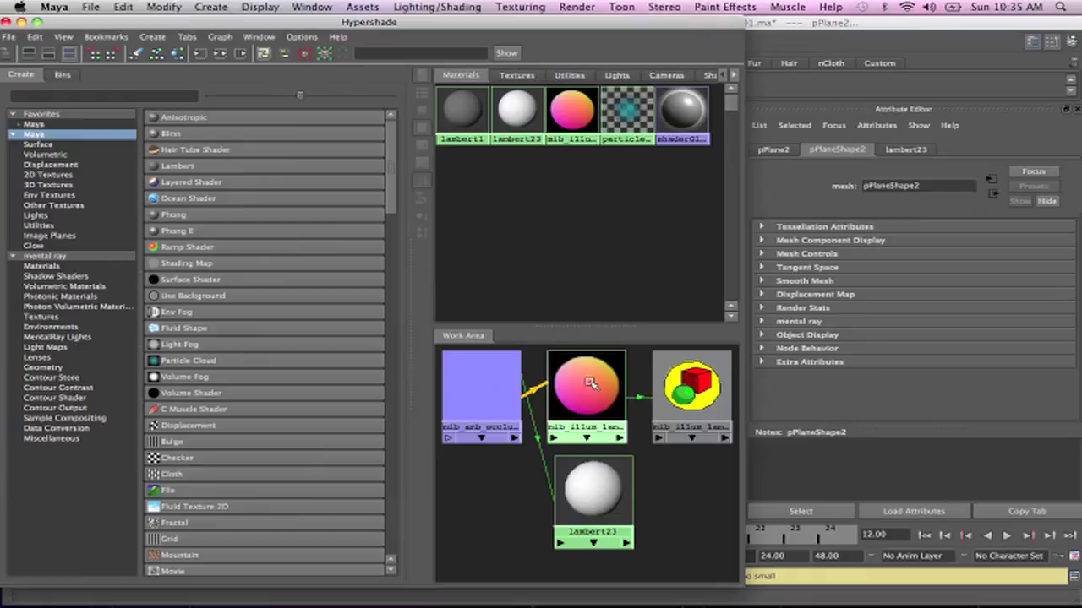
{"action": "left_click", "coordinate": [590, 383]}
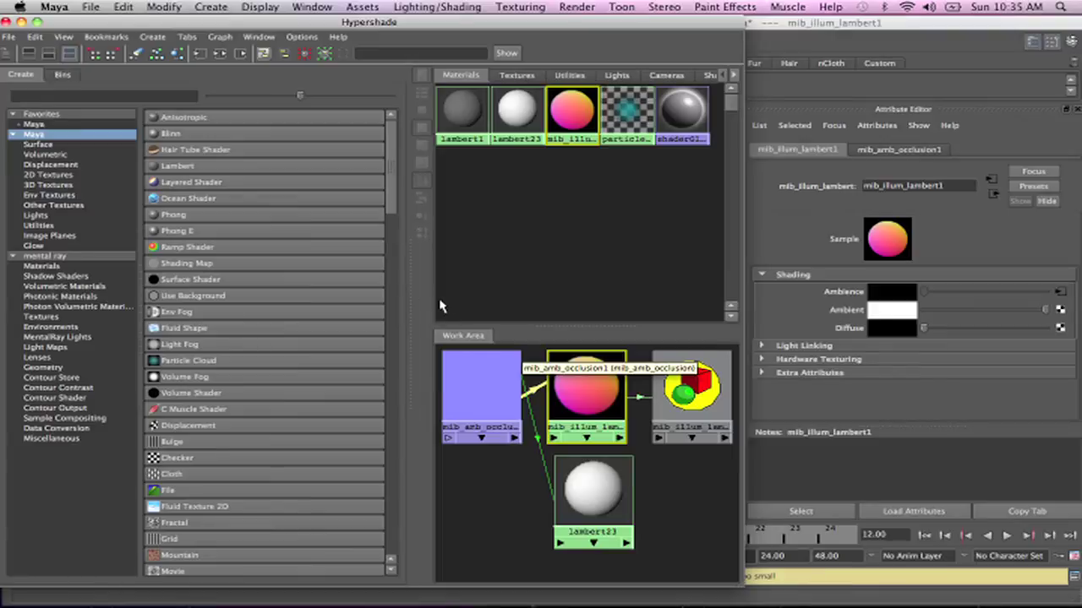
{"action": "left_click_drag", "start_coordinate": [480, 393], "coordinate": [470, 415]}
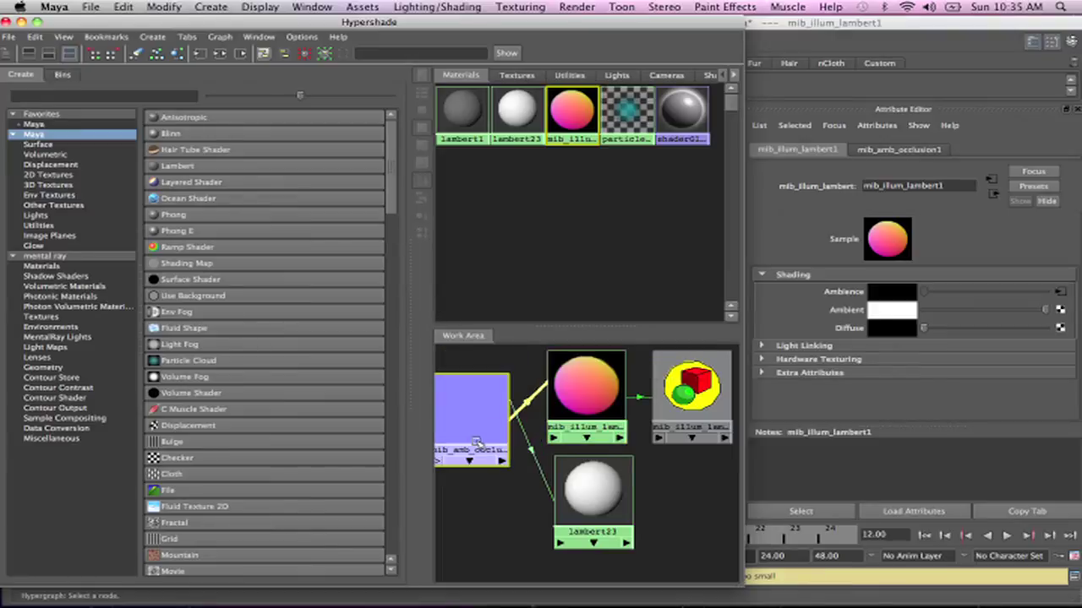
Map a Solid Fractal texture to the Bump Mapping of the white Lambert material
{"action": "left_click", "coordinate": [597, 489]}
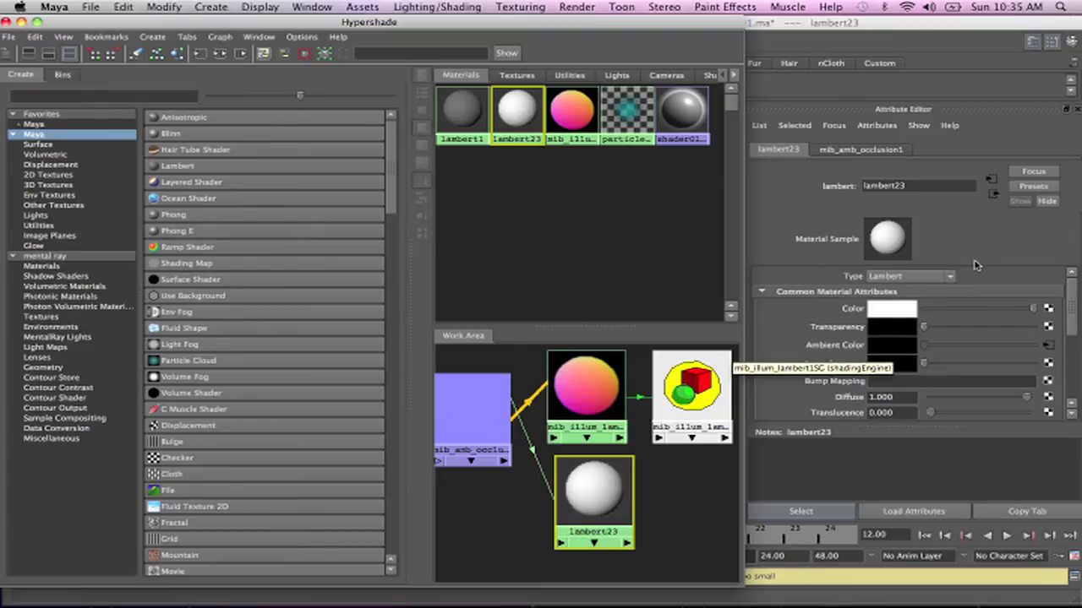
{"action": "scroll", "coordinate": [1076, 296], "scroll_direction": "down", "scroll_amount": 3}
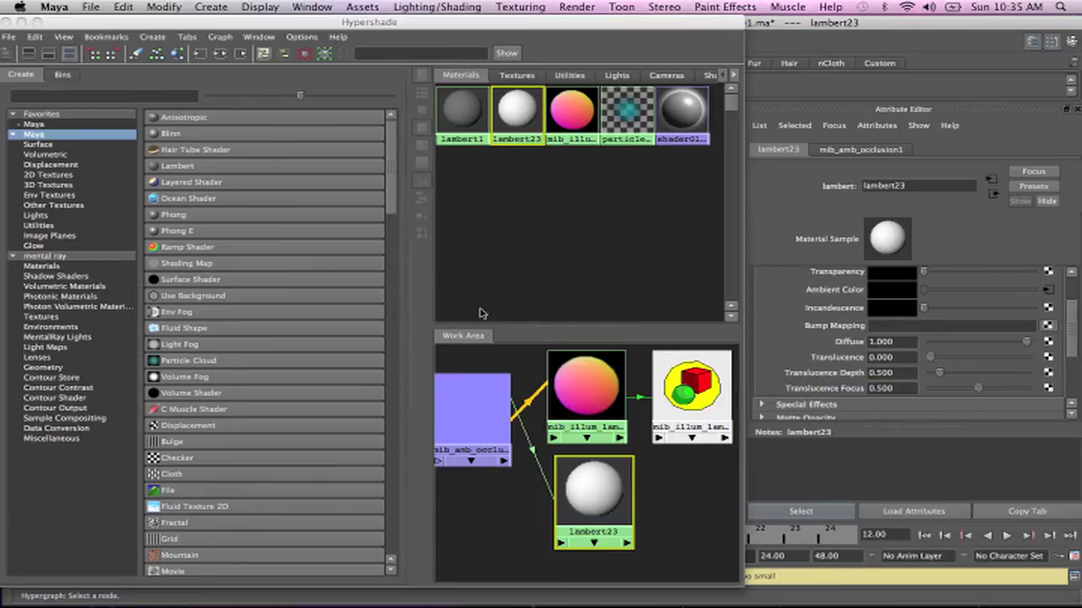
{"action": "right_click_drag", "start_coordinate": [479, 313], "coordinate": [490, 218]}
{"action": "left_click_drag", "start_coordinate": [441, 106], "coordinate": [204, 23]}
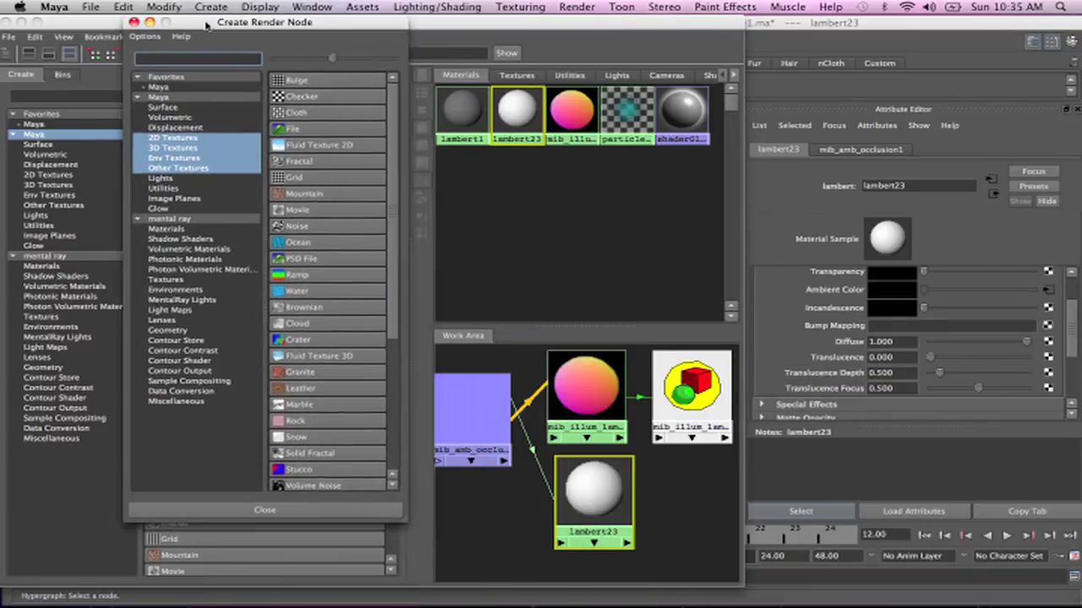
{"action": "left_click_drag", "start_coordinate": [394, 327], "coordinate": [393, 389]}
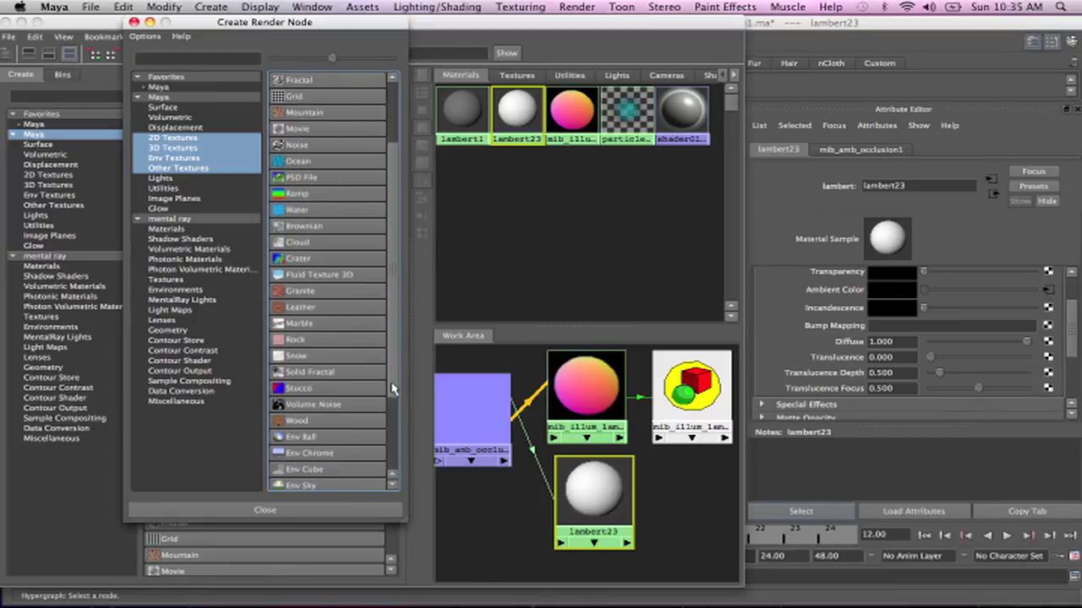
{"action": "left_click", "coordinate": [331, 375]}
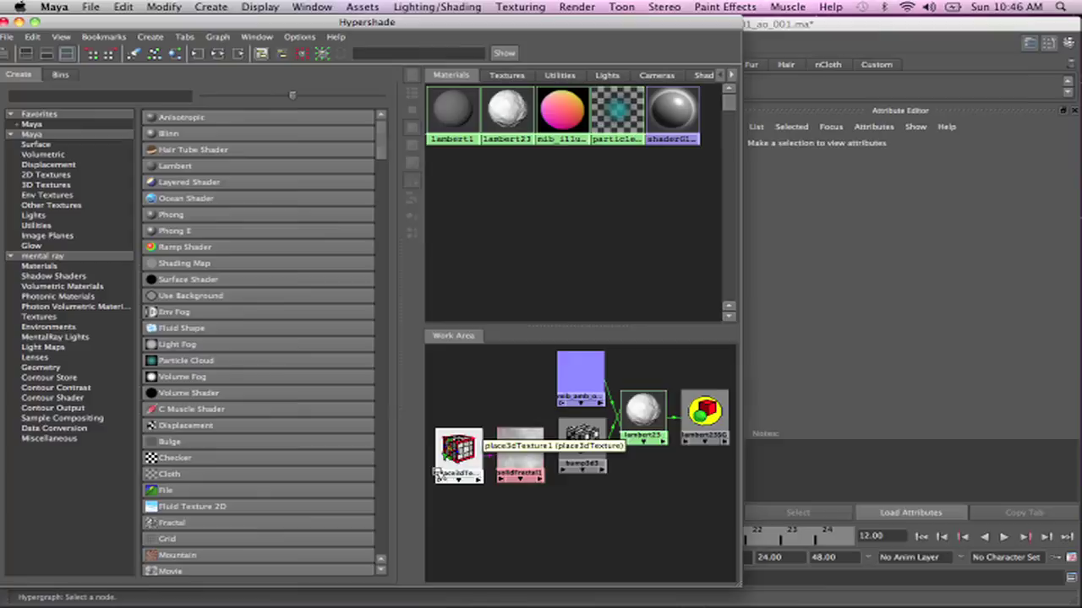
Set the Scale of the Solid Fractal's place3dTexture1 node to 20 on all three axes
{"action": "left_click", "coordinate": [458, 450]}
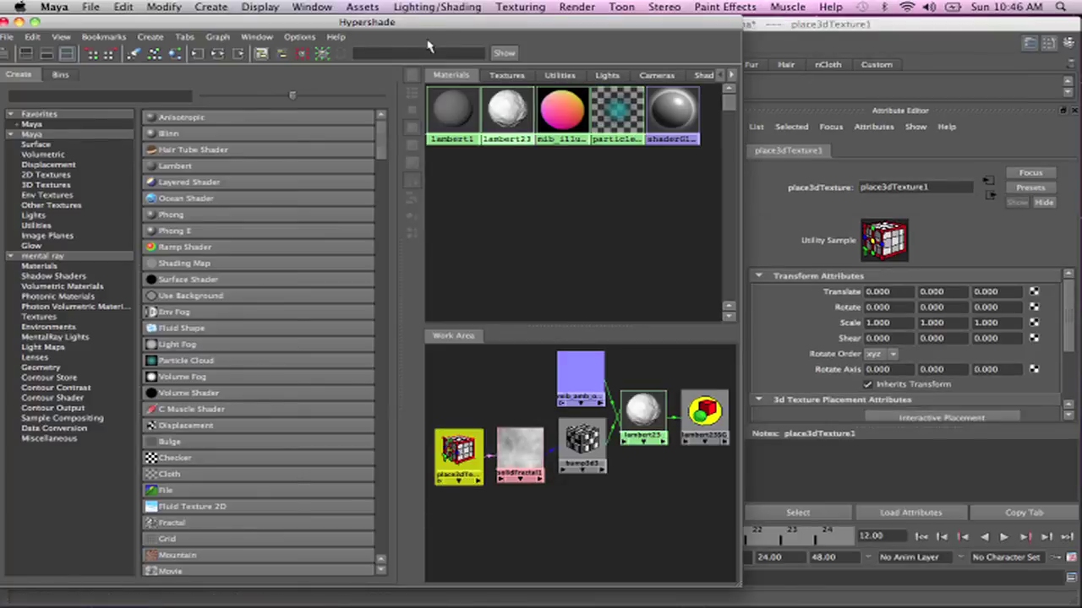
{"action": "left_click_drag", "start_coordinate": [431, 26], "coordinate": [93, 26]}
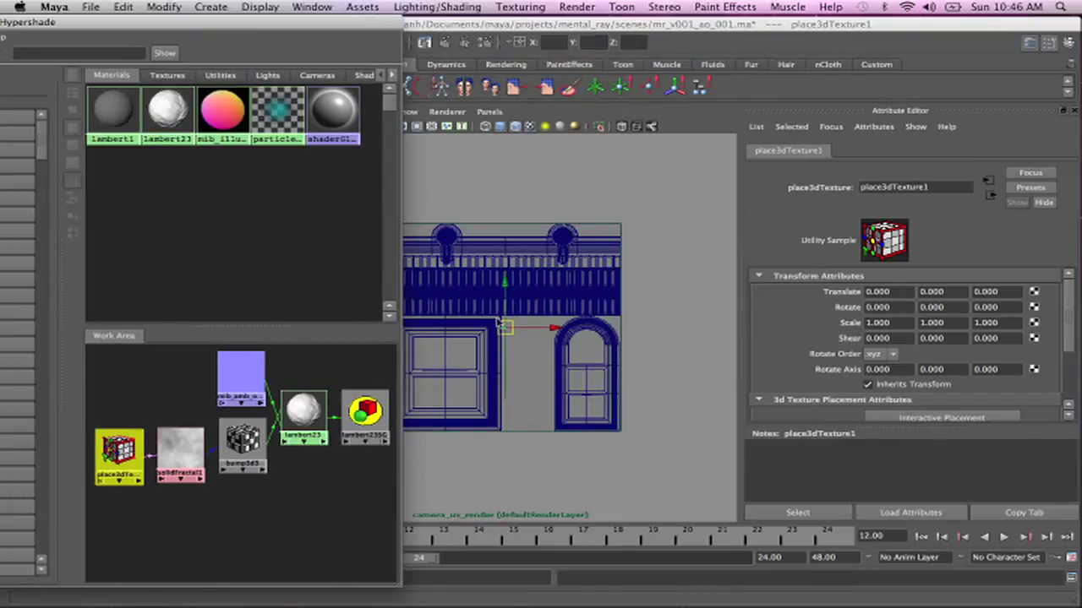
{"action": "left_click", "coordinate": [186, 523]}
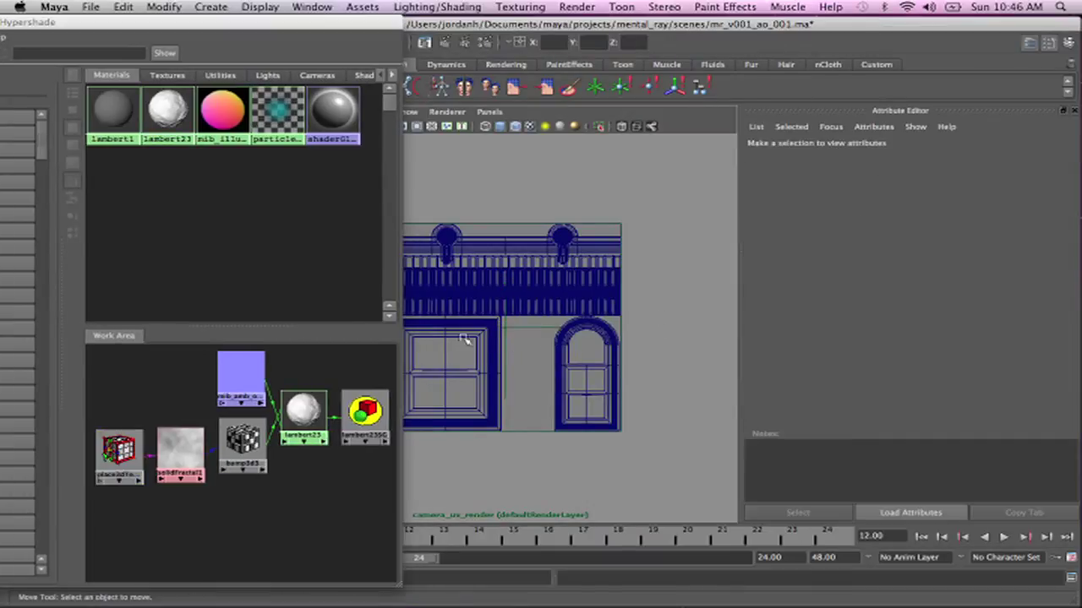
{"action": "left_click", "coordinate": [118, 452]}
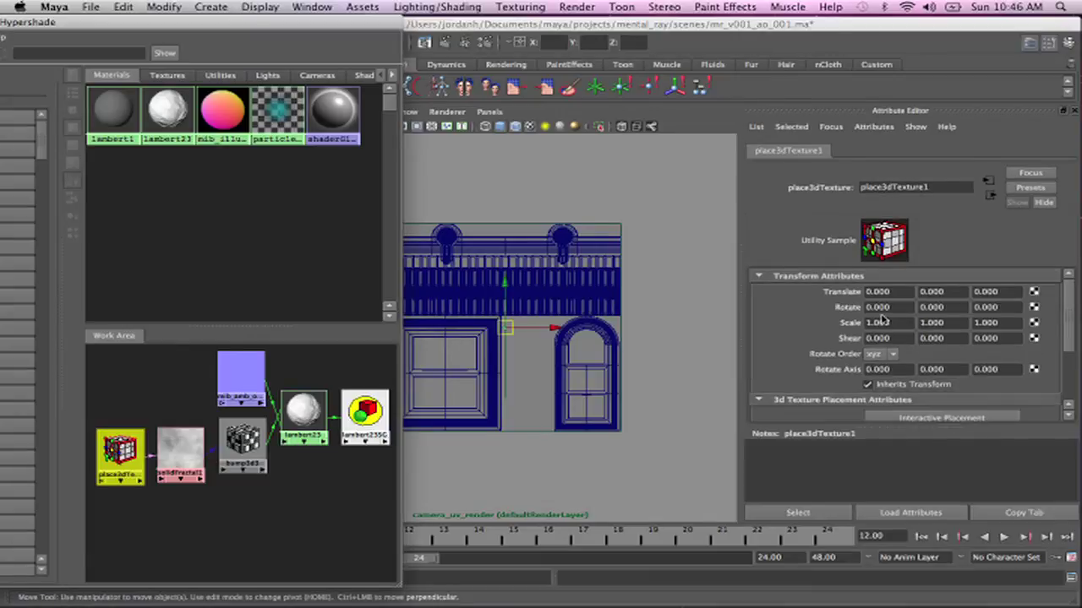
{"action": "type", "text": "20"}
{"action": "key", "text": "Tab"}
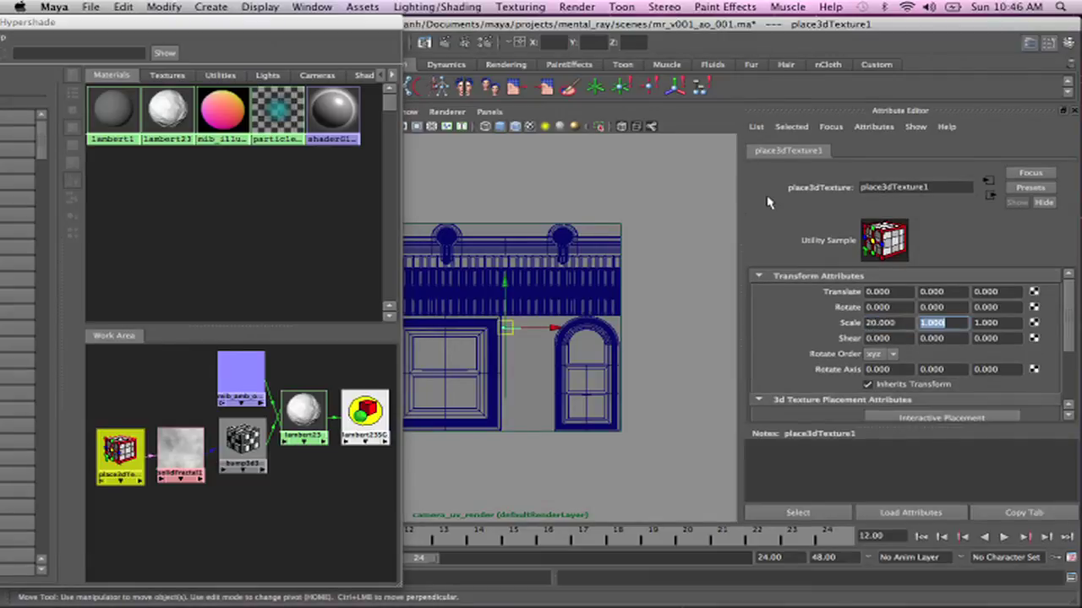
{"action": "type", "text": "20"}
{"action": "key", "text": "Tab"}
{"action": "type", "text": "20"}
{"action": "key", "text": "Tab"}
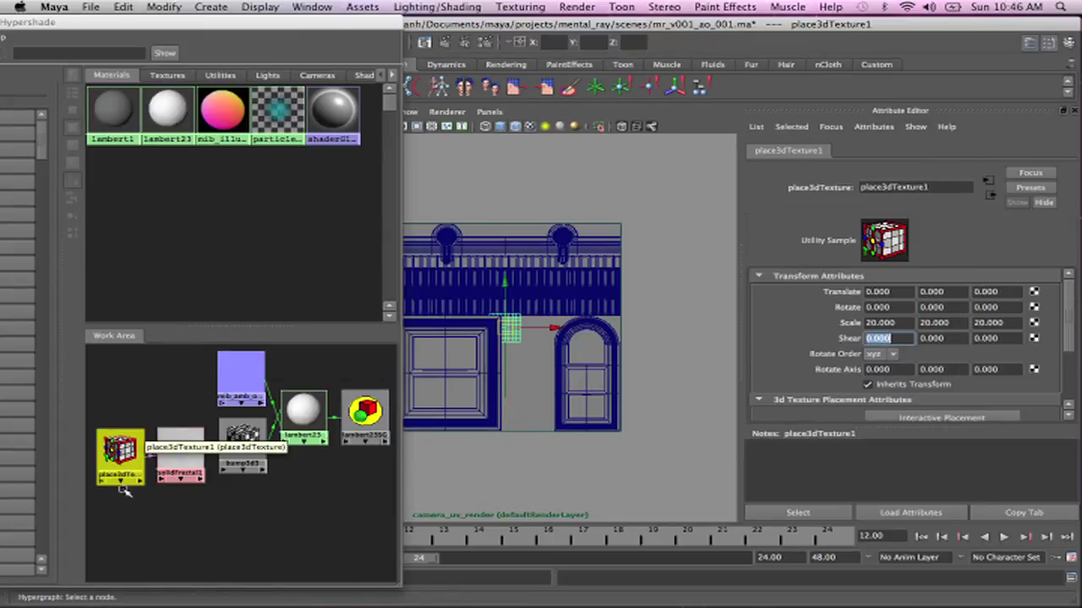
Raise the Bump Depth of the Solid Fractal's bump3d3 node to 2, and finally to 4
{"action": "left_click", "coordinate": [241, 441]}
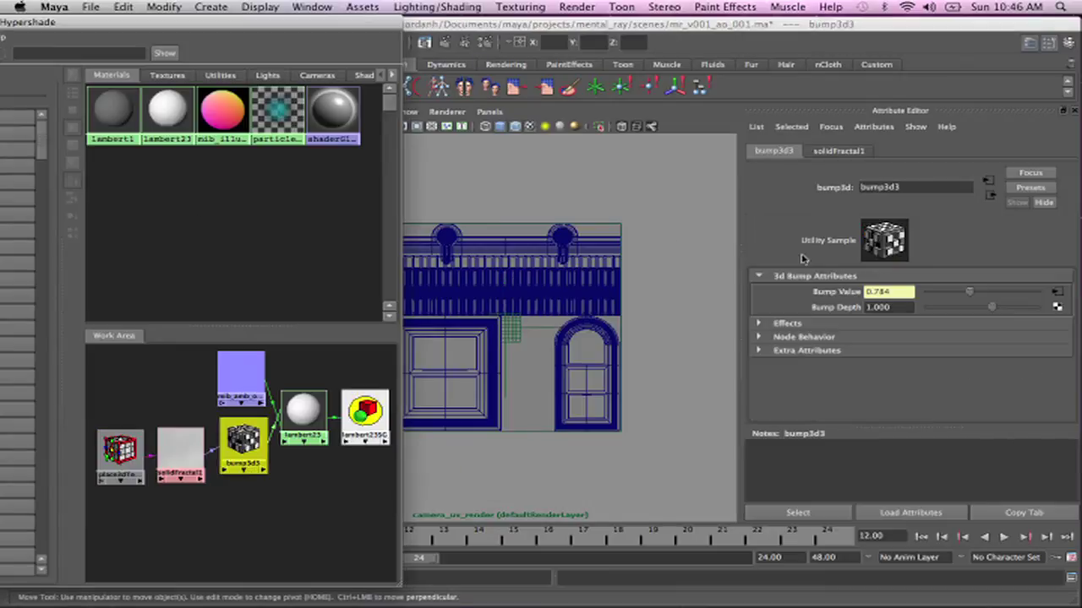
{"action": "double_click", "coordinate": [898, 307]}
{"action": "type", "text": "2"}
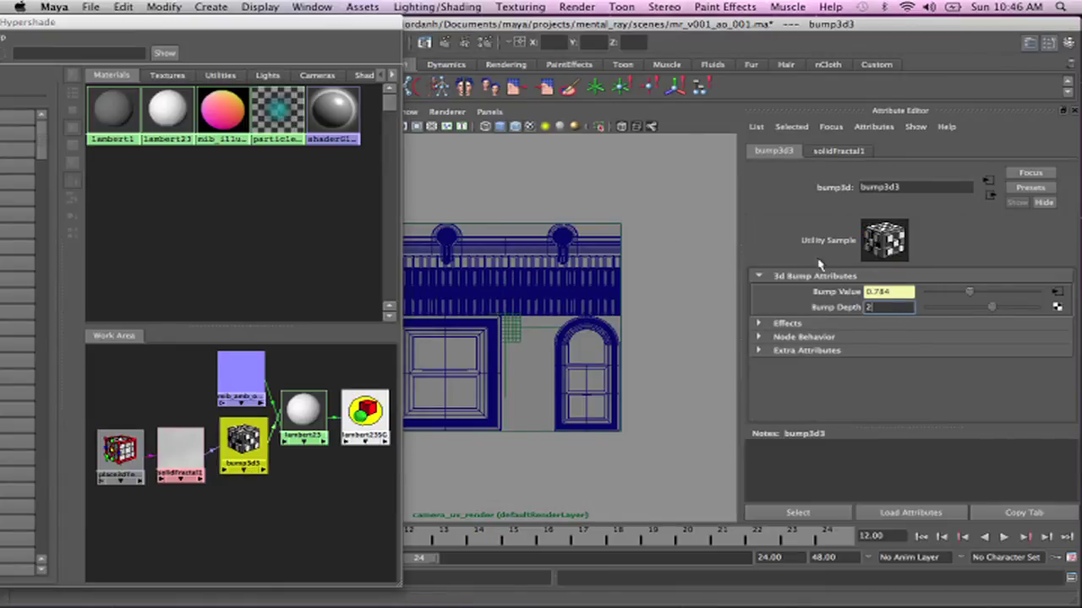
{"action": "key", "text": "Return"}
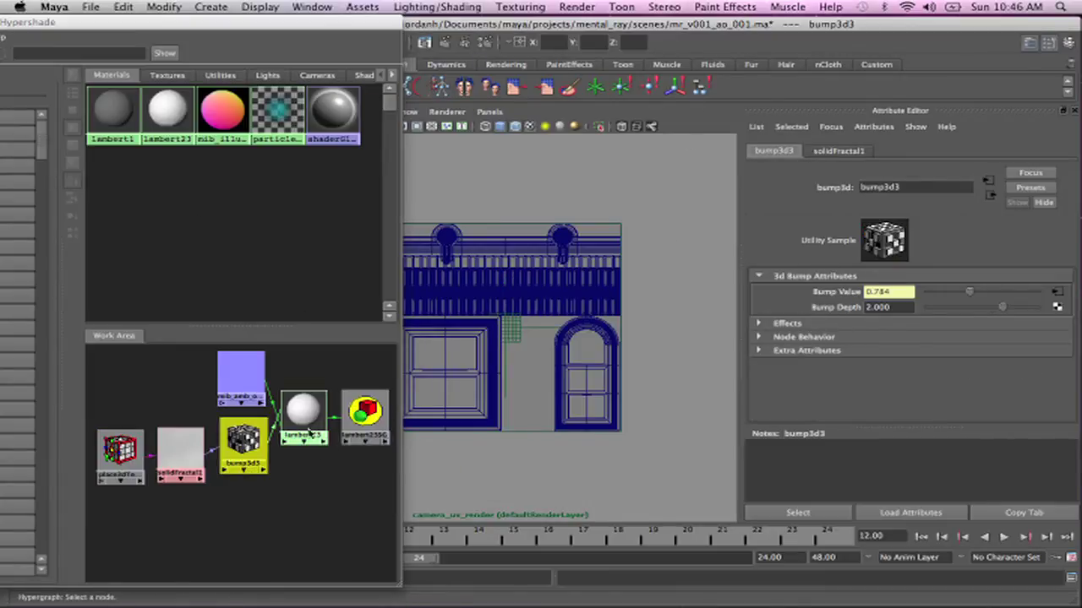
{"action": "double_click", "coordinate": [889, 308]}
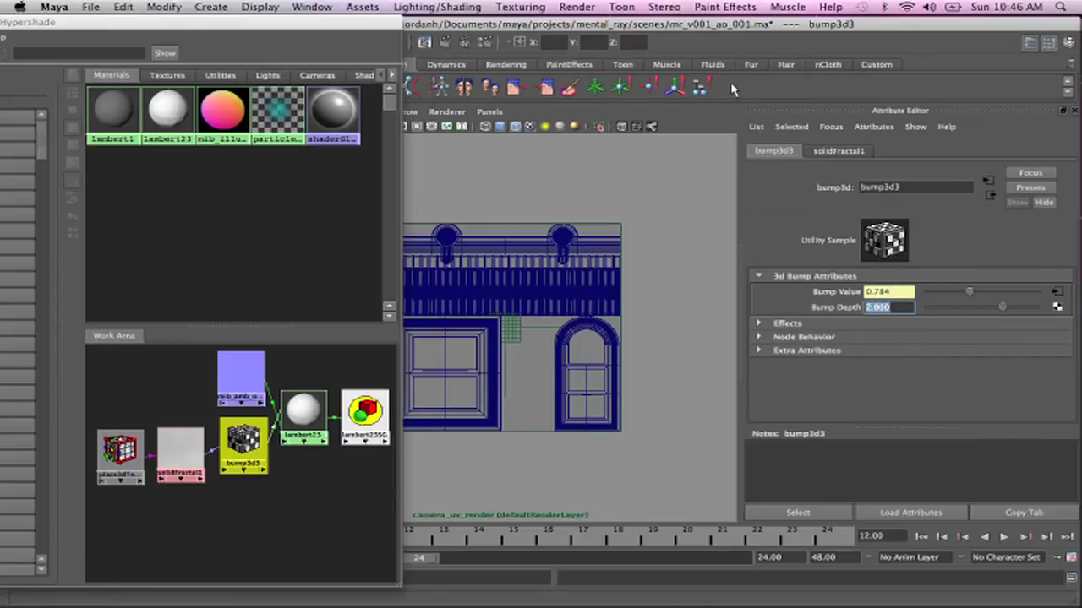
{"action": "type", "text": "4"}
{"action": "key", "text": "Return"}
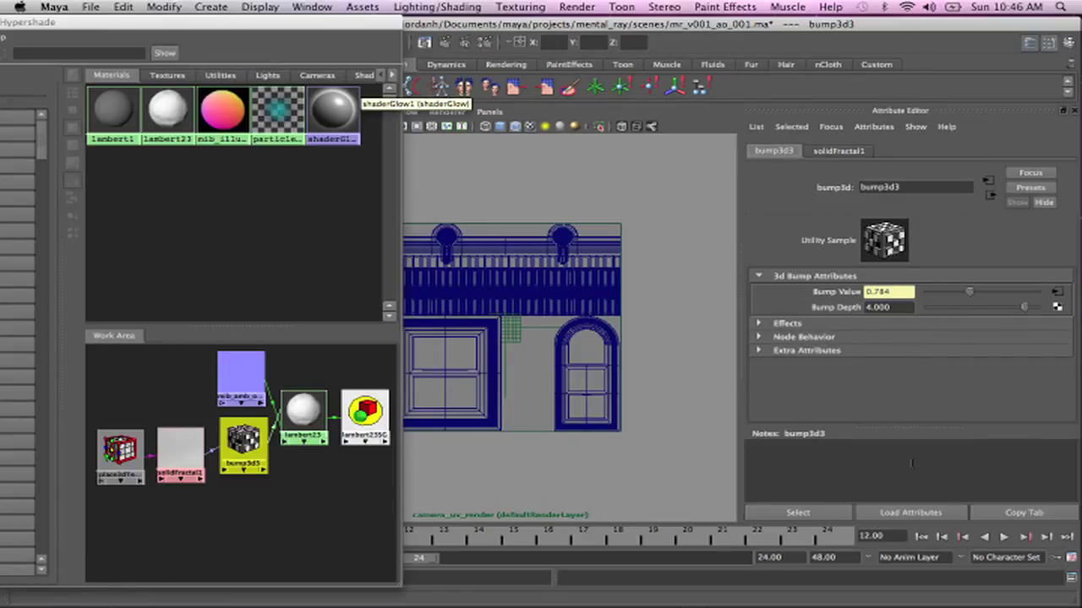
Mark a render region over the facade's upper-left moulding in the Render View and dismiss the window
{"action": "double_click", "coordinate": [41, 21]}
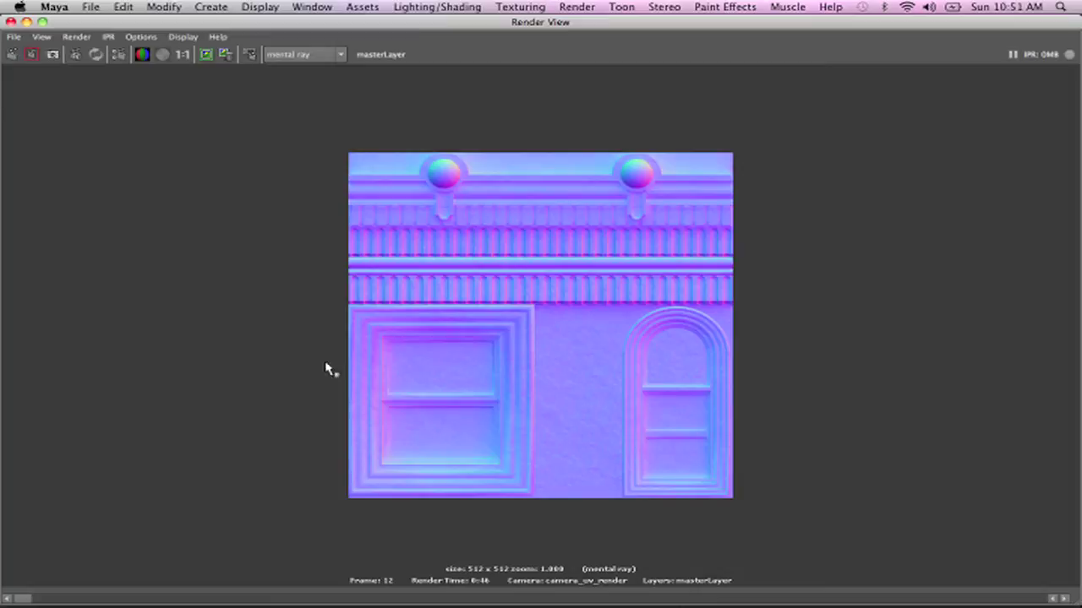
{"action": "left_click_drag", "start_coordinate": [371, 492], "coordinate": [384, 439]}
{"action": "left_click_drag", "start_coordinate": [455, 184], "coordinate": [356, 219]}
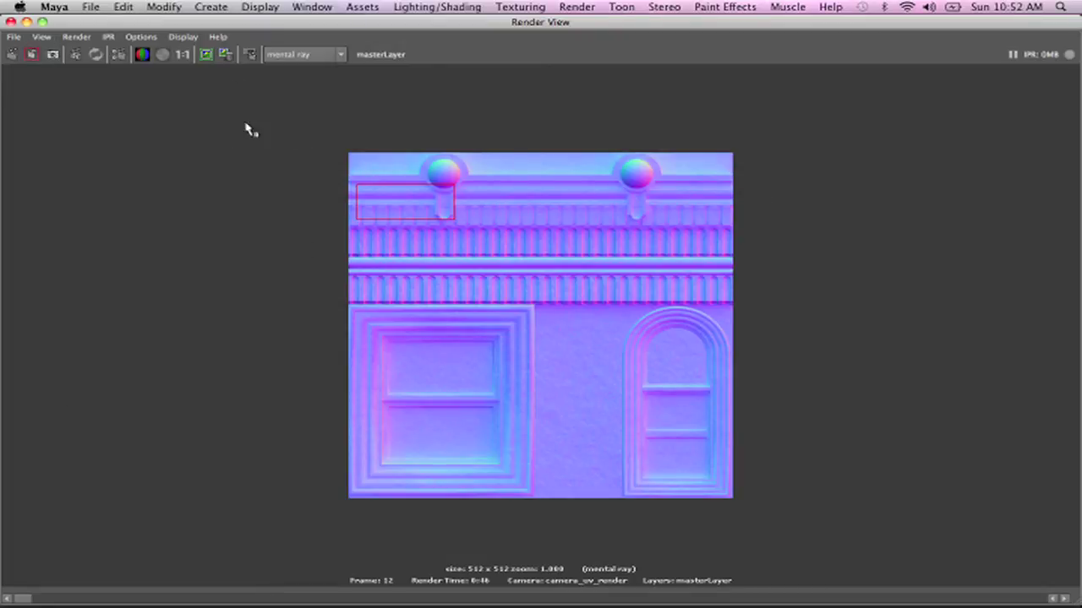
{"action": "left_click", "coordinate": [11, 21]}
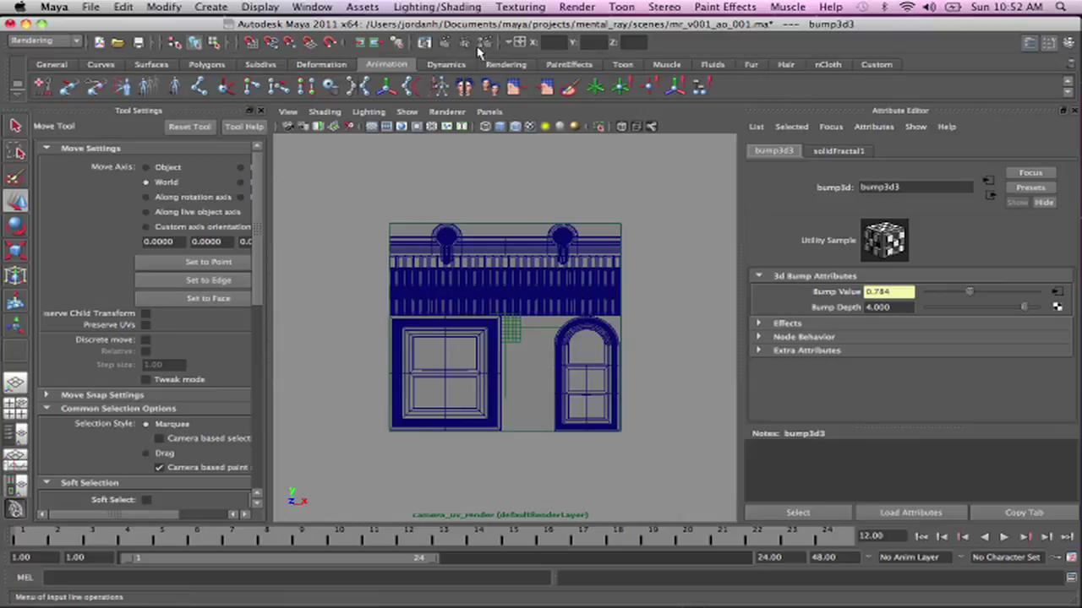
Set the mental ray Max Sample Level to 4 and the multi-pixel filter to Mitchell, and close the Render Settings
{"action": "left_click", "coordinate": [485, 44]}
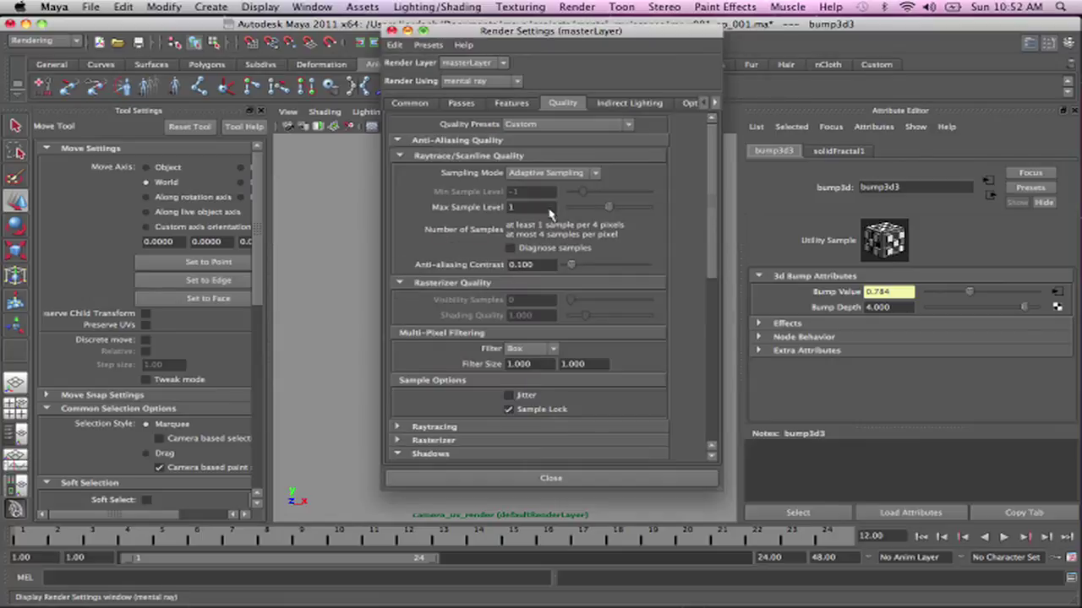
{"action": "left_click", "coordinate": [511, 208]}
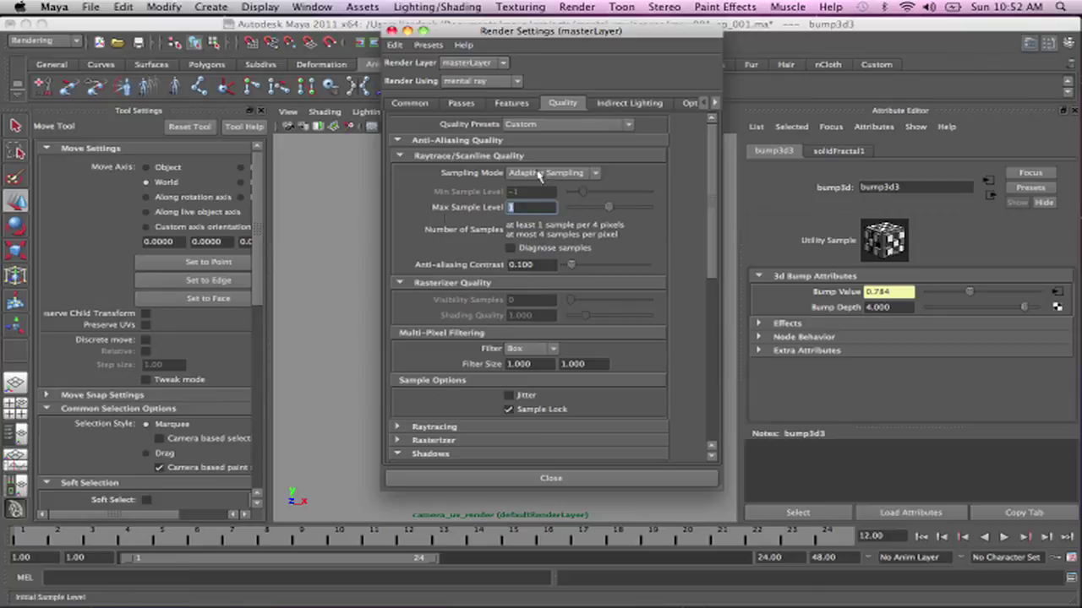
{"action": "type", "text": "4"}
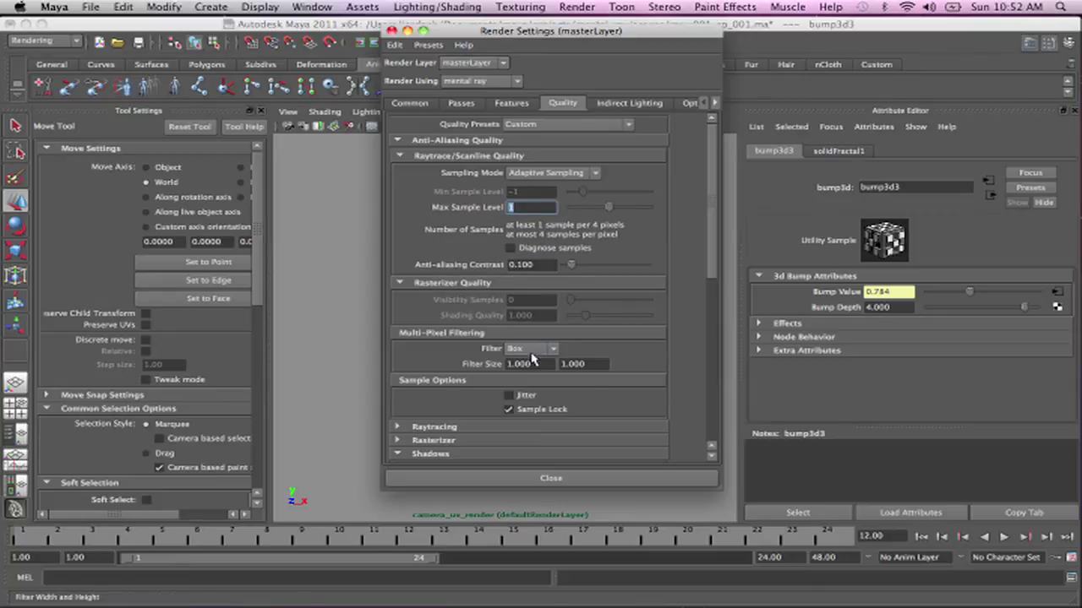
{"action": "left_click", "coordinate": [545, 349]}
{"action": "left_click", "coordinate": [527, 392]}
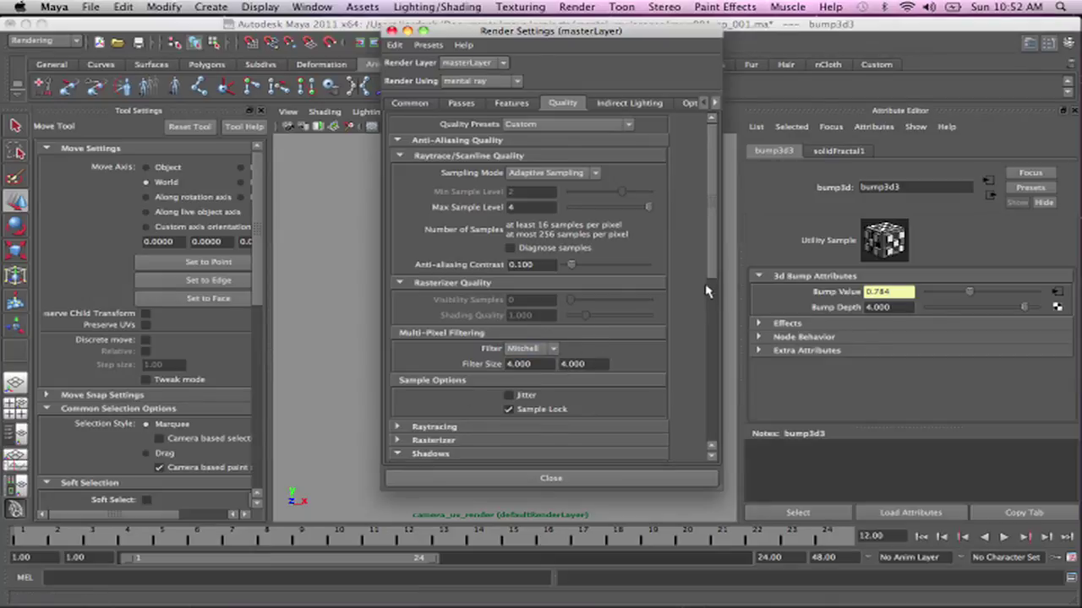
{"action": "left_click_drag", "start_coordinate": [710, 279], "coordinate": [714, 251]}
{"action": "left_click", "coordinate": [636, 103]}
{"action": "left_click", "coordinate": [560, 103]}
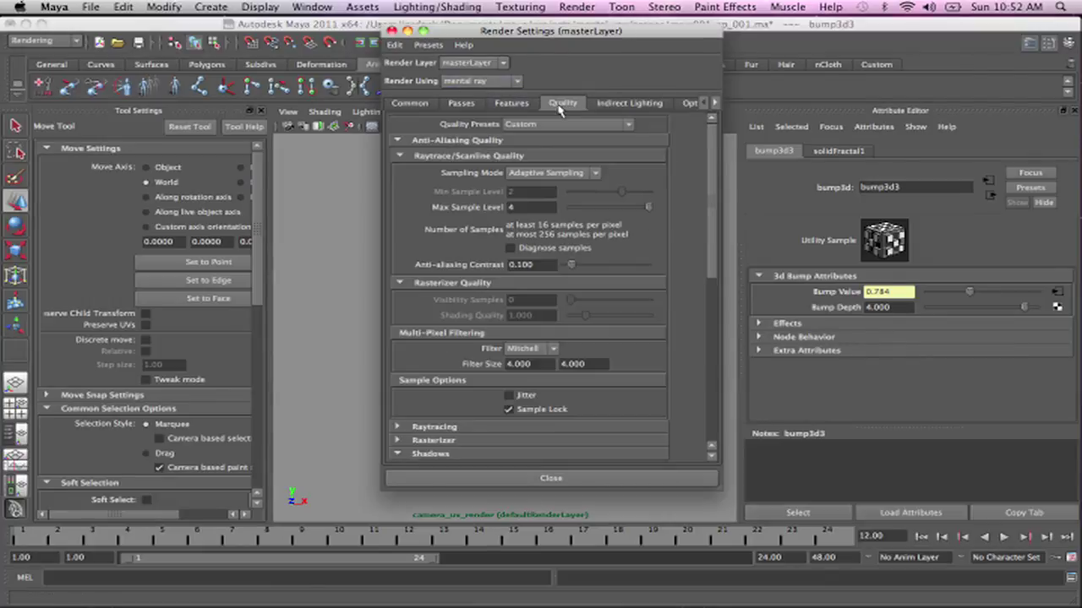
{"action": "left_click", "coordinate": [411, 104]}
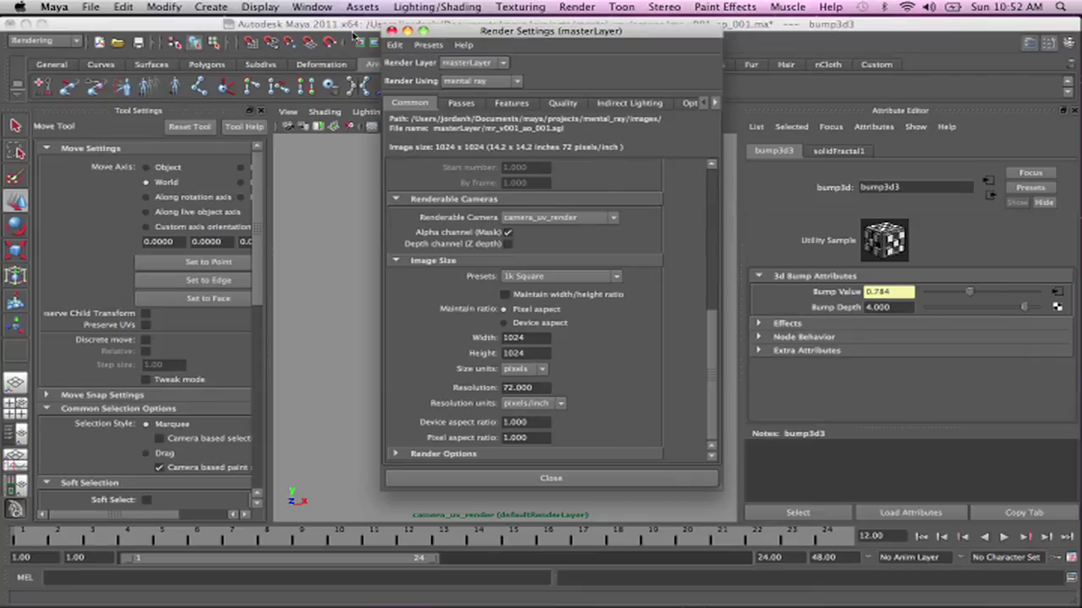
{"action": "left_click", "coordinate": [392, 30]}
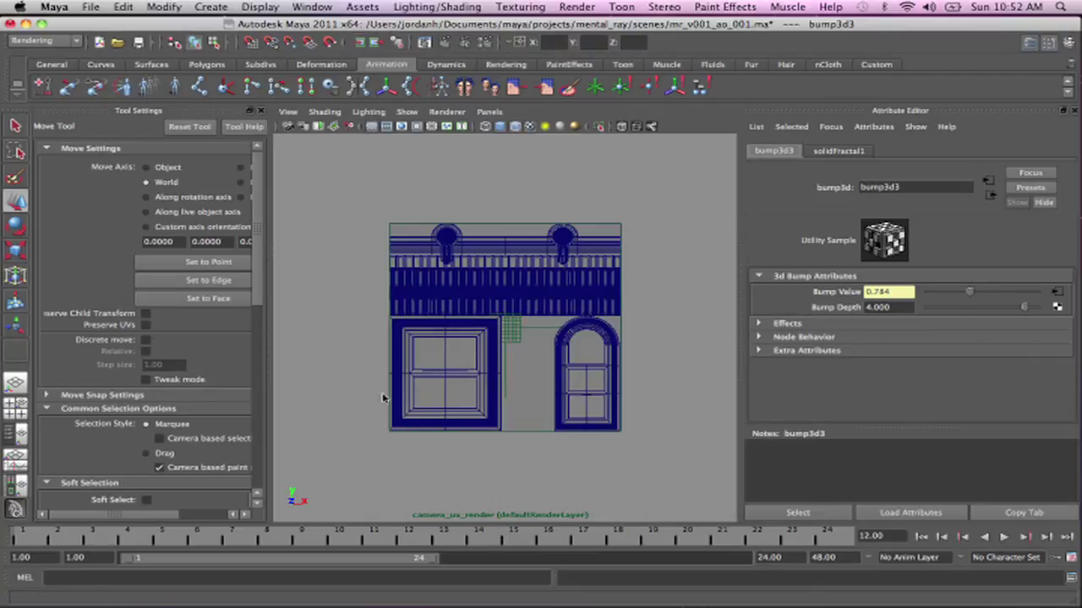
Reopen the Hypershade and graph the input and output connections of the white lambert23 material
{"action": "left_click", "coordinate": [288, 6]}
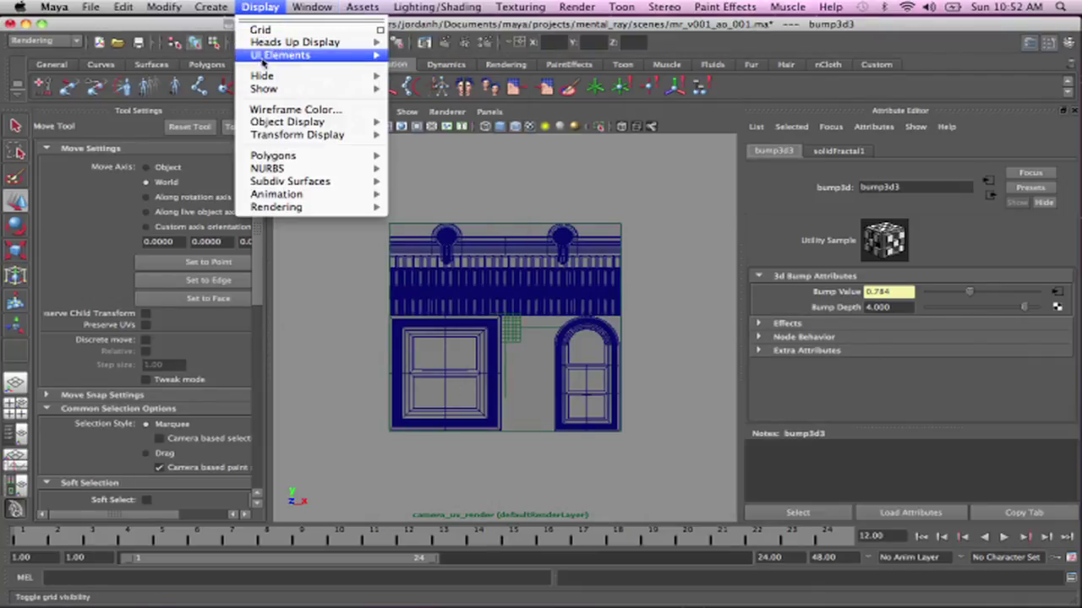
{"action": "mouse_move", "coordinate": [311, 9]}
{"action": "mouse_move", "coordinate": [355, 42]}
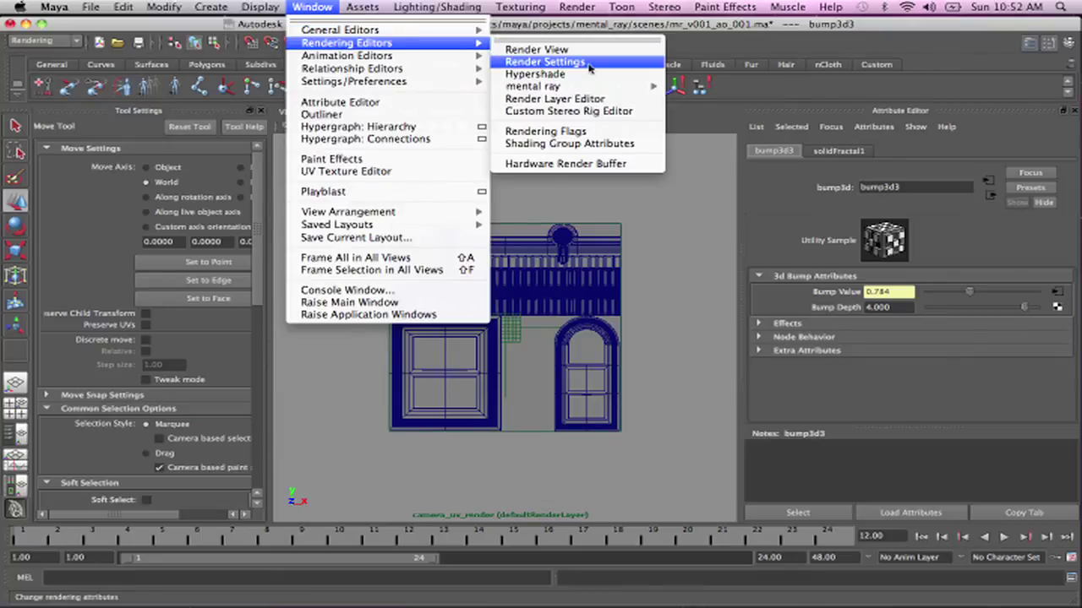
{"action": "left_click", "coordinate": [582, 78]}
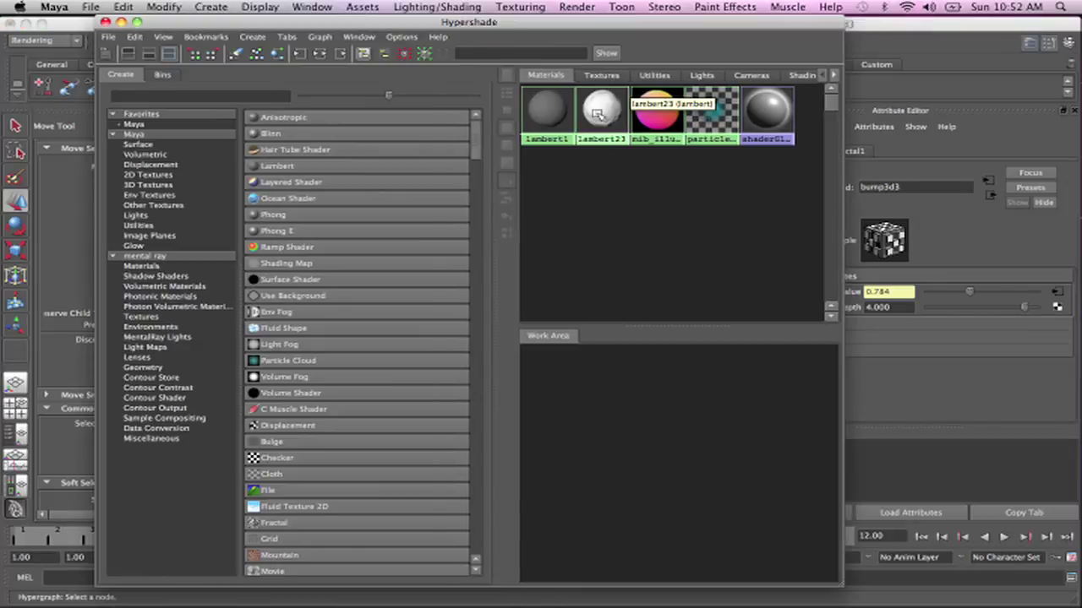
{"action": "left_click", "coordinate": [600, 112]}
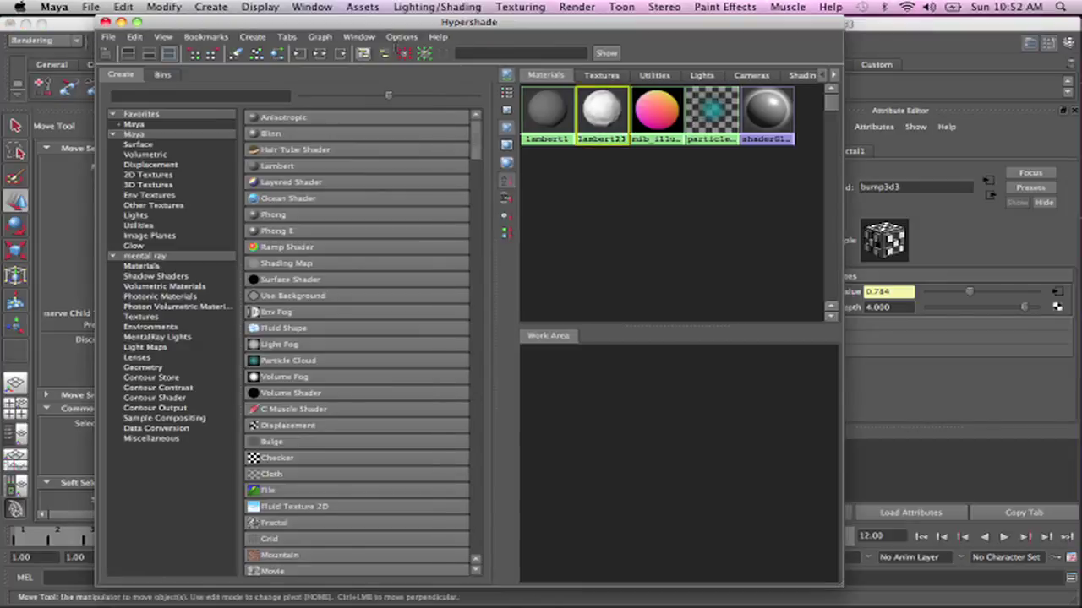
{"action": "left_click", "coordinate": [321, 54]}
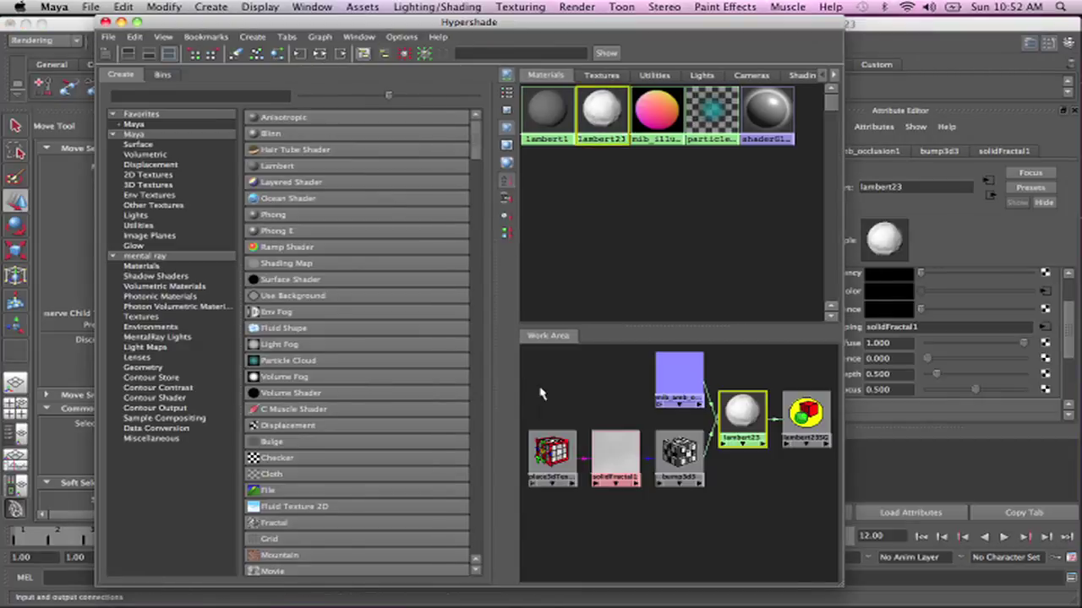
Set the Samples of the mib_amb_occlusion1 node to 128 and its Output Mode to 0
{"action": "left_click", "coordinate": [679, 376]}
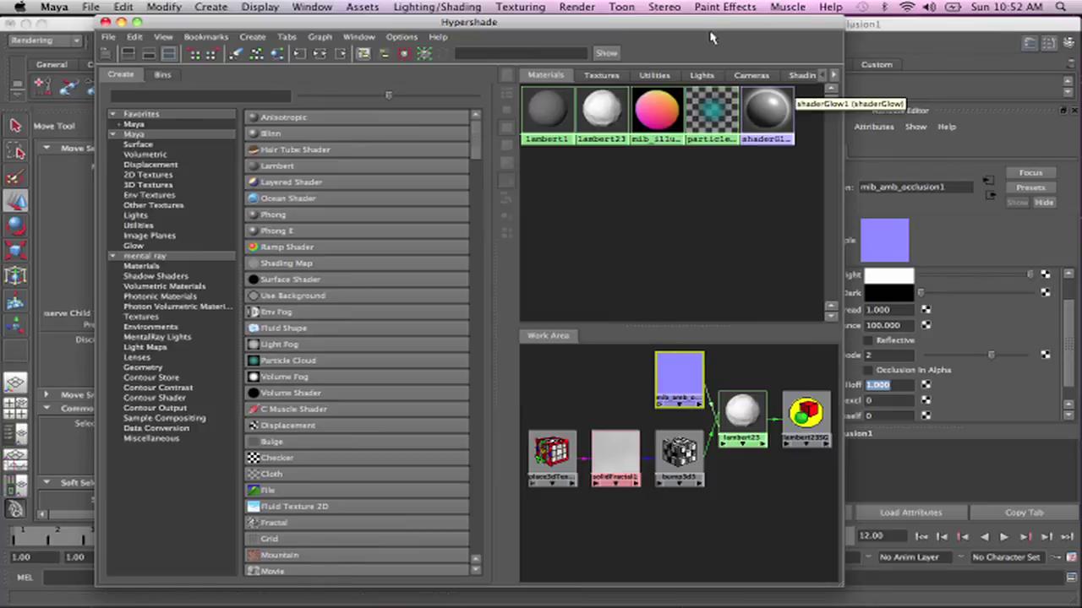
{"action": "left_click_drag", "start_coordinate": [778, 21], "coordinate": [675, 5]}
{"action": "left_click_drag", "start_coordinate": [1062, 344], "coordinate": [1064, 313]}
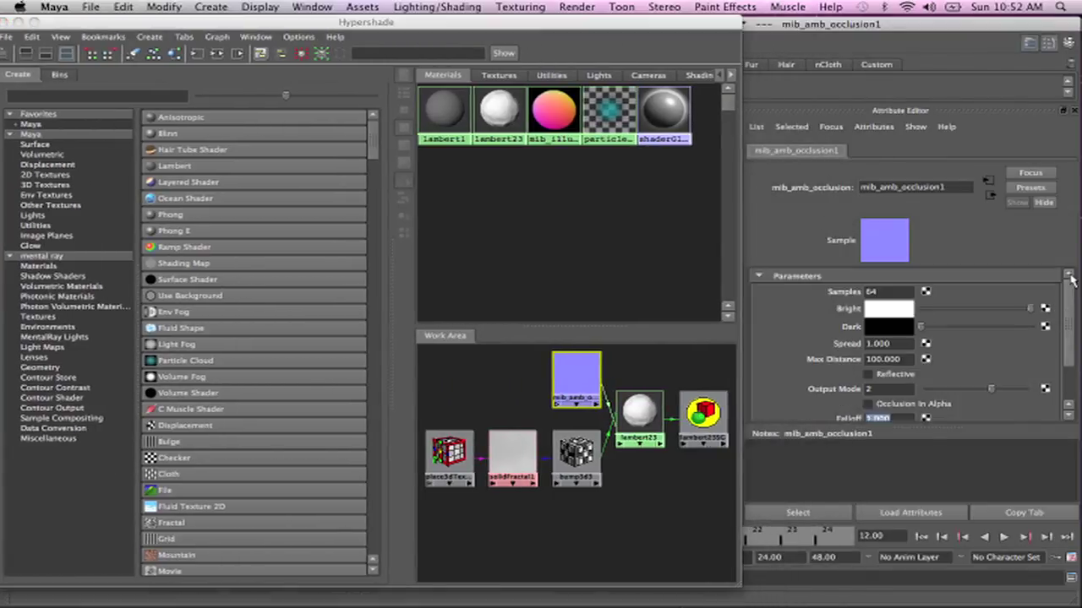
{"action": "left_click", "coordinate": [869, 293]}
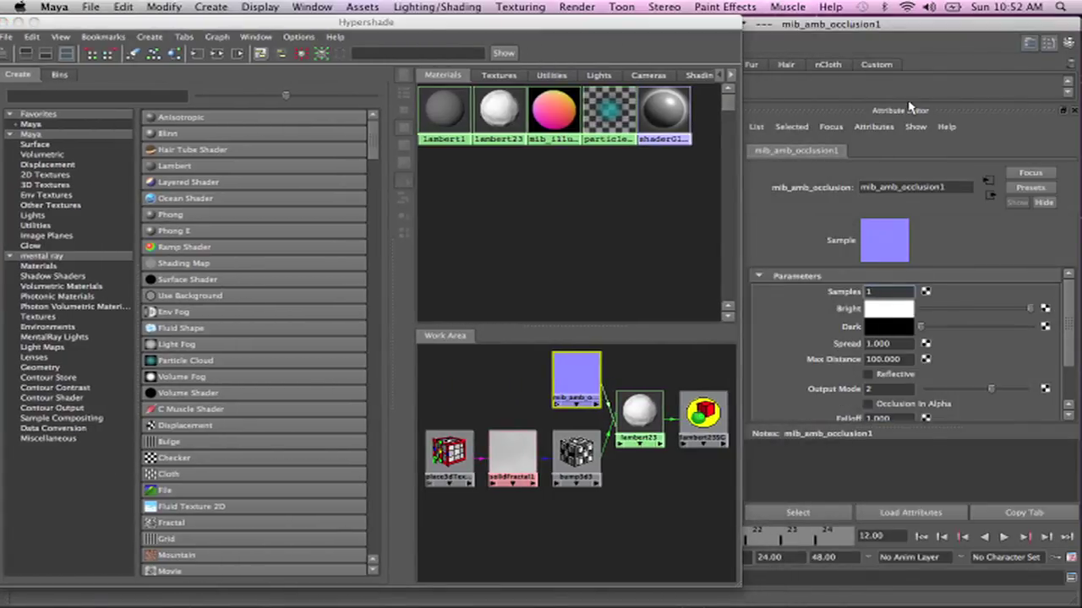
{"action": "key", "text": "Tab"}
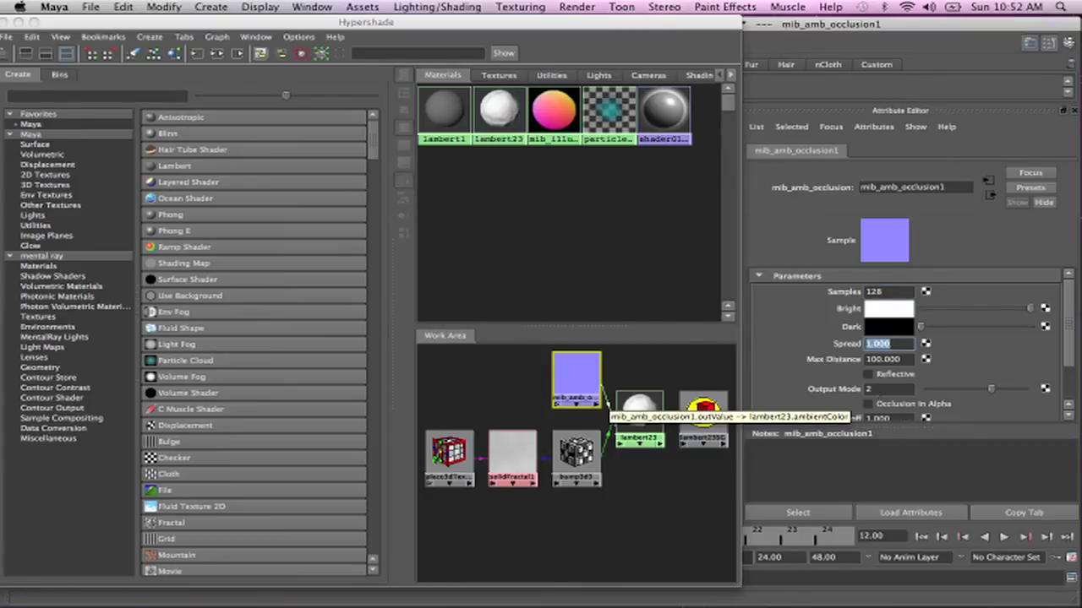
{"action": "key", "text": "Tab"}
{"action": "key", "text": "Tab"}
{"action": "type", "text": "0"}
{"action": "key", "text": "Tab"}
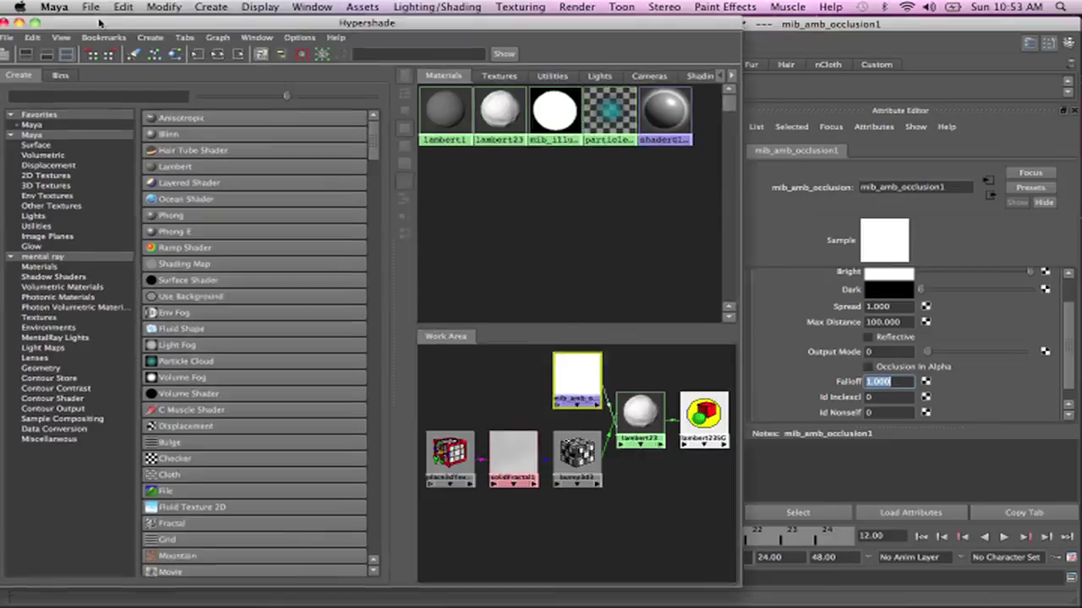
Put away the Render View and set the render test resolution to Render Settings (1024x1024)
{"action": "left_click_drag", "start_coordinate": [34, 22], "coordinate": [156, 23]}
{"action": "left_click", "coordinate": [142, 24]}
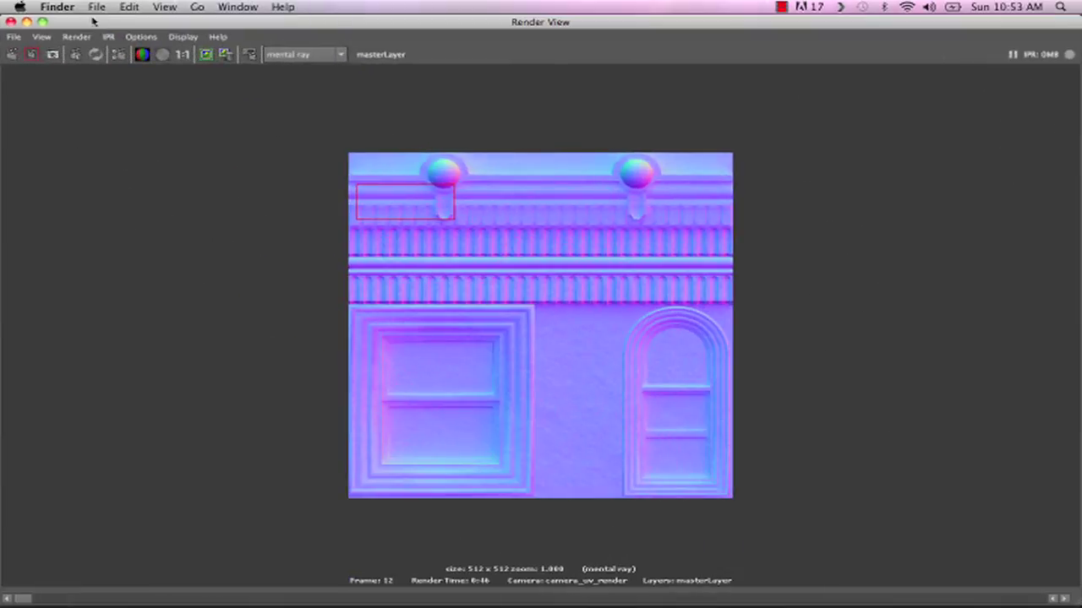
{"action": "left_click", "coordinate": [39, 22]}
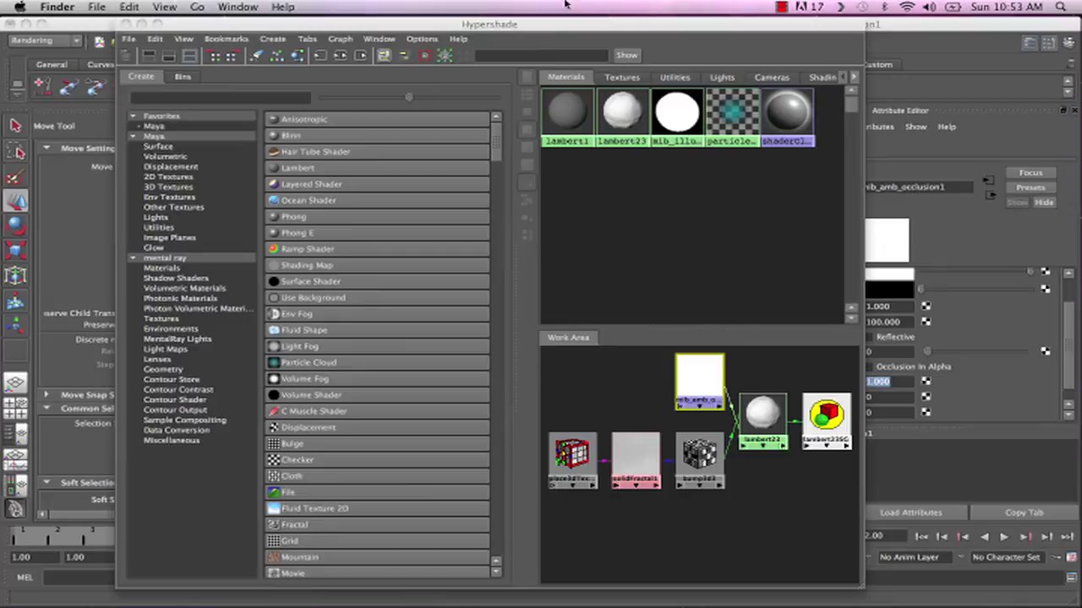
{"action": "left_click", "coordinate": [248, 23]}
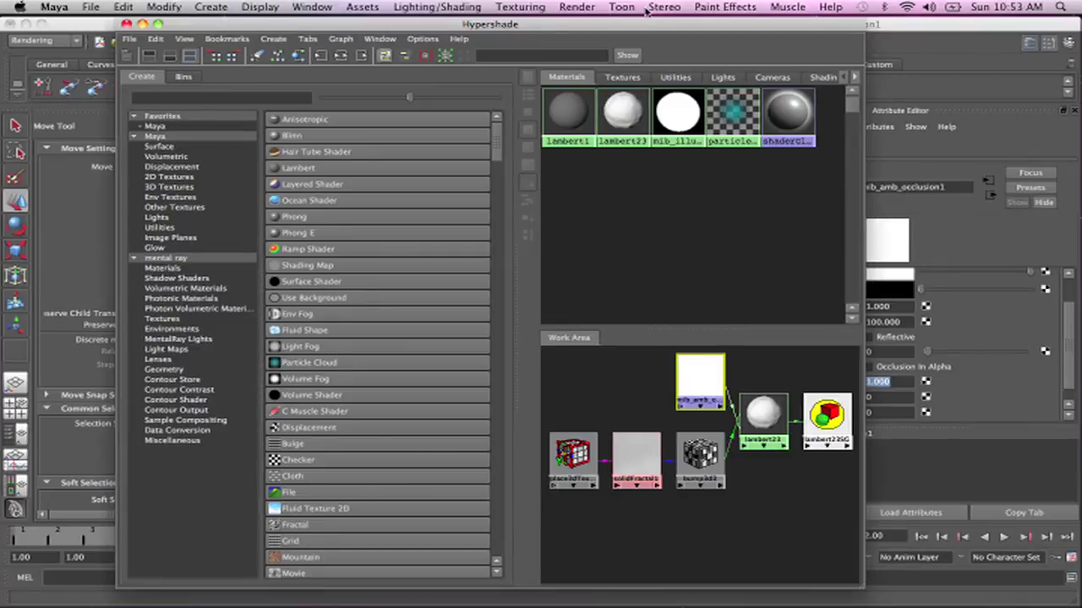
{"action": "left_click", "coordinate": [564, 7]}
{"action": "mouse_move", "coordinate": [582, 96]}
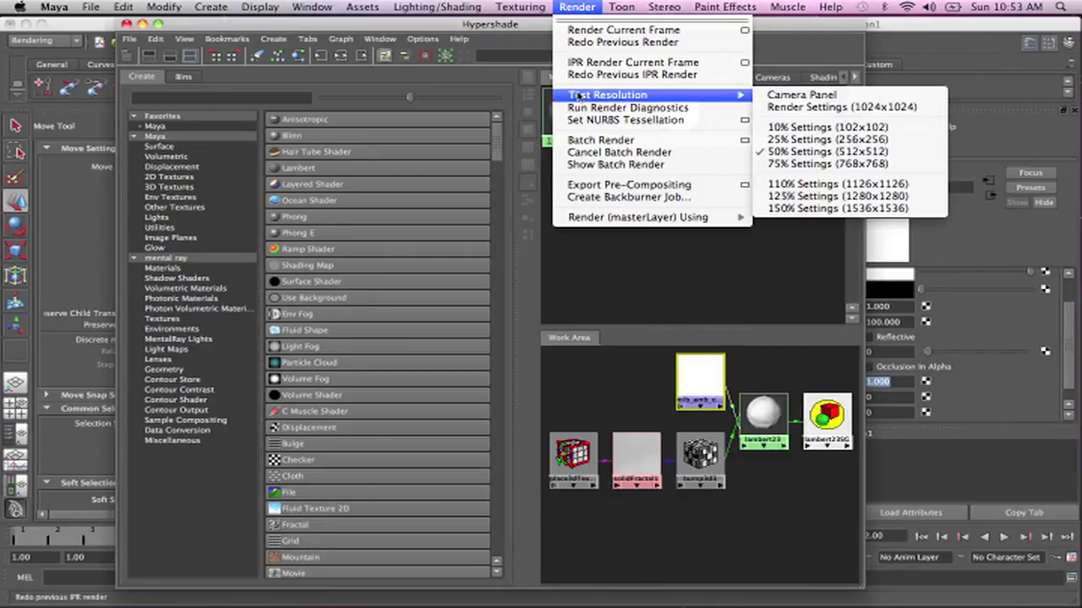
{"action": "left_click", "coordinate": [855, 107]}
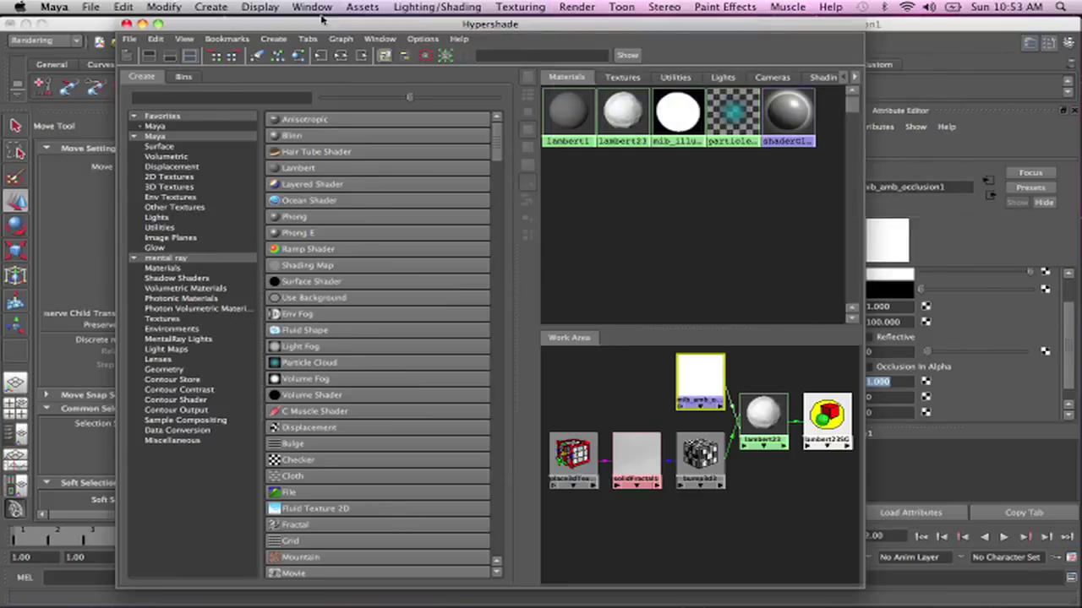
Set the output image format to TIFF (tif) in the common Render Settings
{"action": "left_click_drag", "start_coordinate": [740, 23], "coordinate": [596, 103]}
{"action": "left_click", "coordinate": [488, 42]}
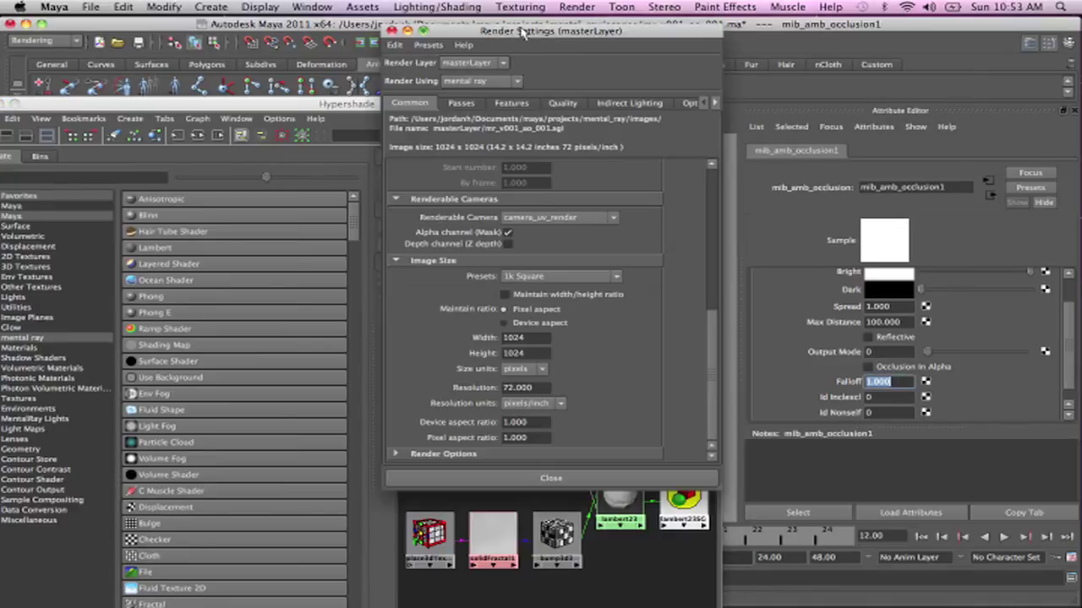
{"action": "left_click_drag", "start_coordinate": [522, 32], "coordinate": [316, 24]}
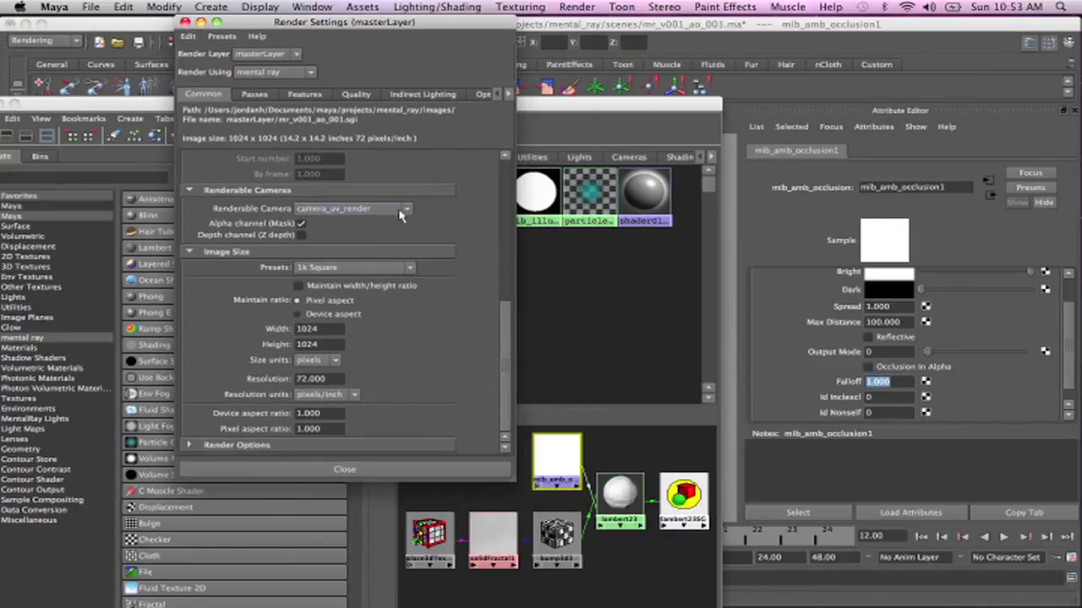
{"action": "left_click_drag", "start_coordinate": [502, 355], "coordinate": [497, 196]}
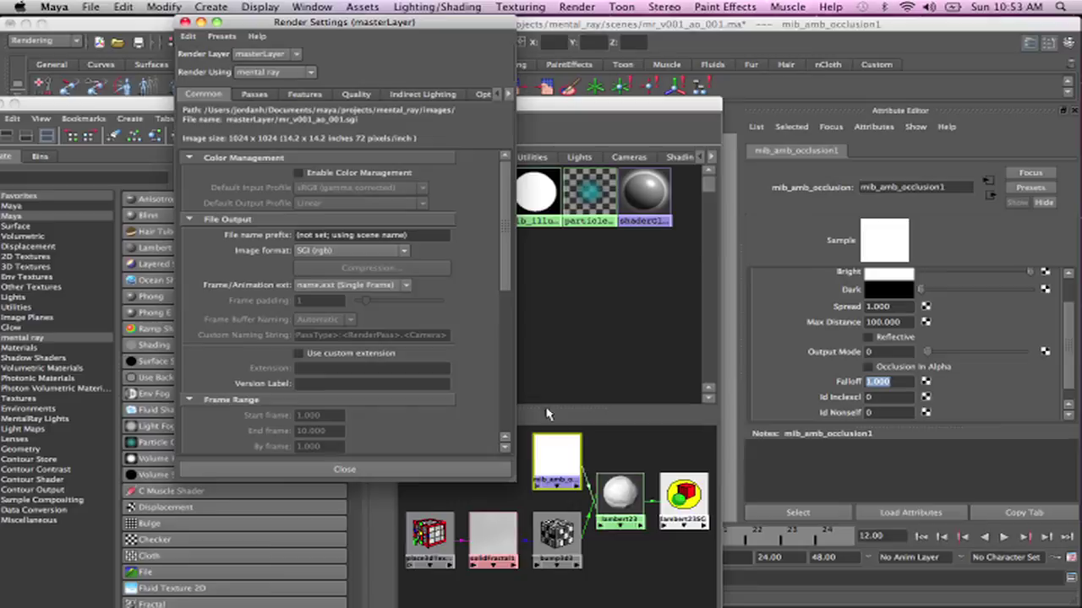
{"action": "left_click", "coordinate": [346, 251]}
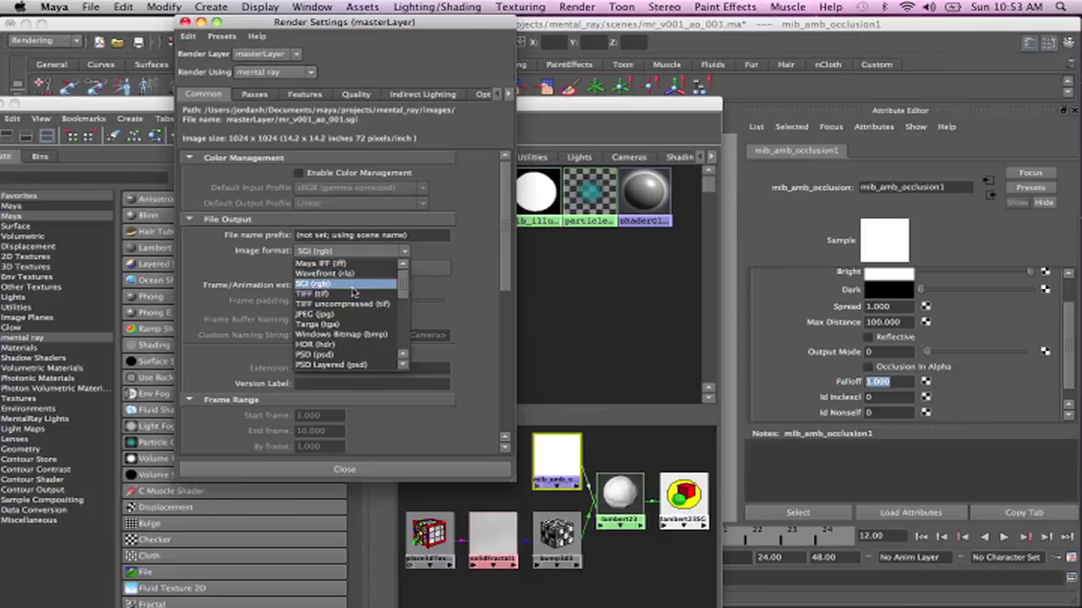
{"action": "left_click", "coordinate": [350, 295]}
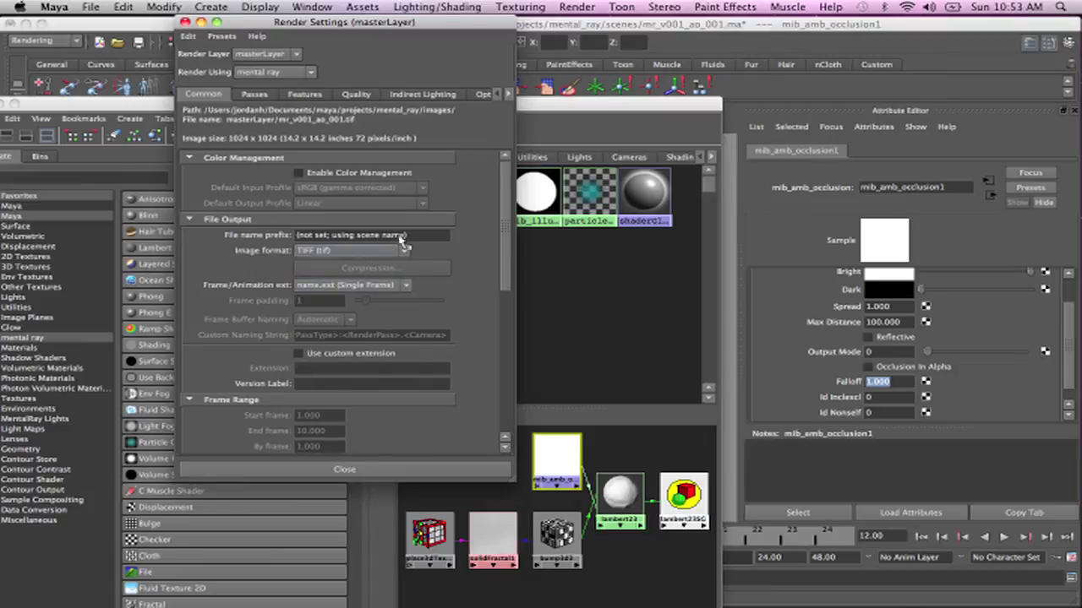
Set the framebuffer Data Type to RGBA (Float) 4x32 Bit in the render quality settings and move the Hypershade window up
{"action": "left_click", "coordinate": [356, 94]}
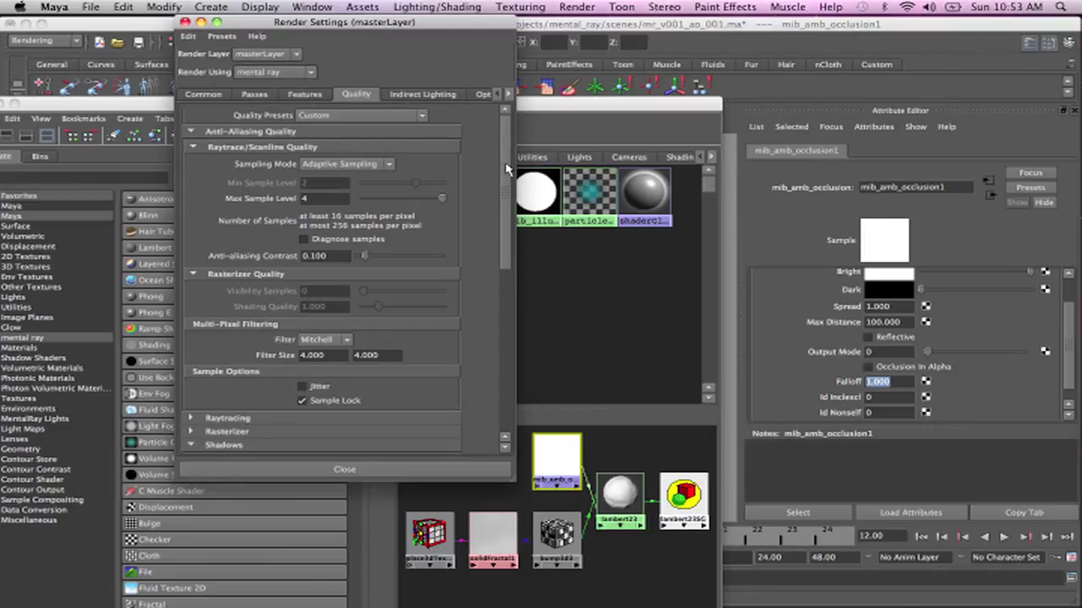
{"action": "left_click_drag", "start_coordinate": [506, 173], "coordinate": [504, 438]}
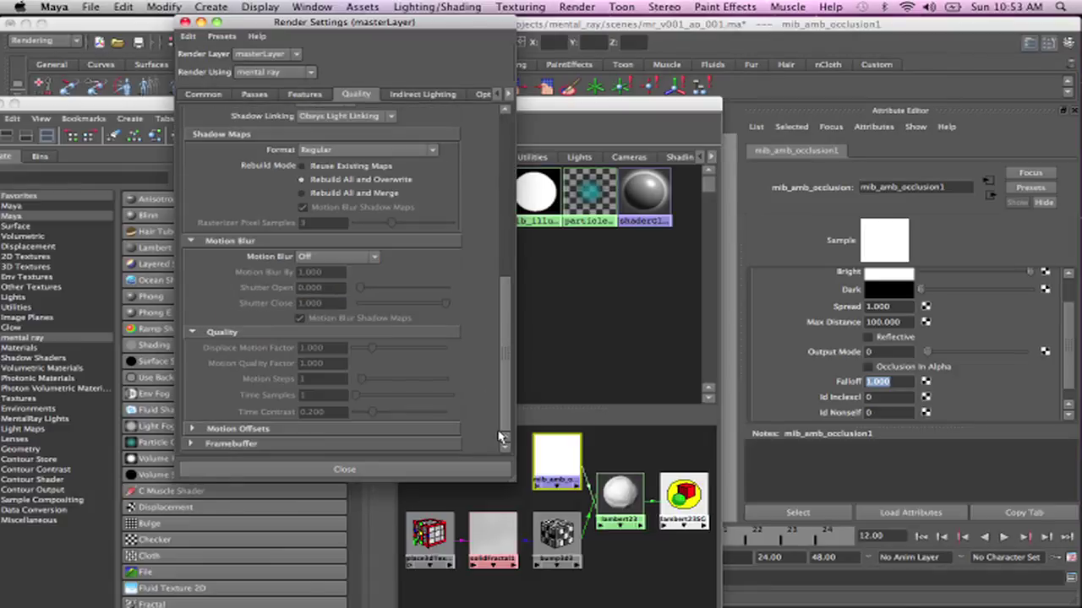
{"action": "left_click", "coordinate": [207, 445]}
{"action": "left_click_drag", "start_coordinate": [503, 351], "coordinate": [505, 420]}
{"action": "left_click", "coordinate": [376, 327]}
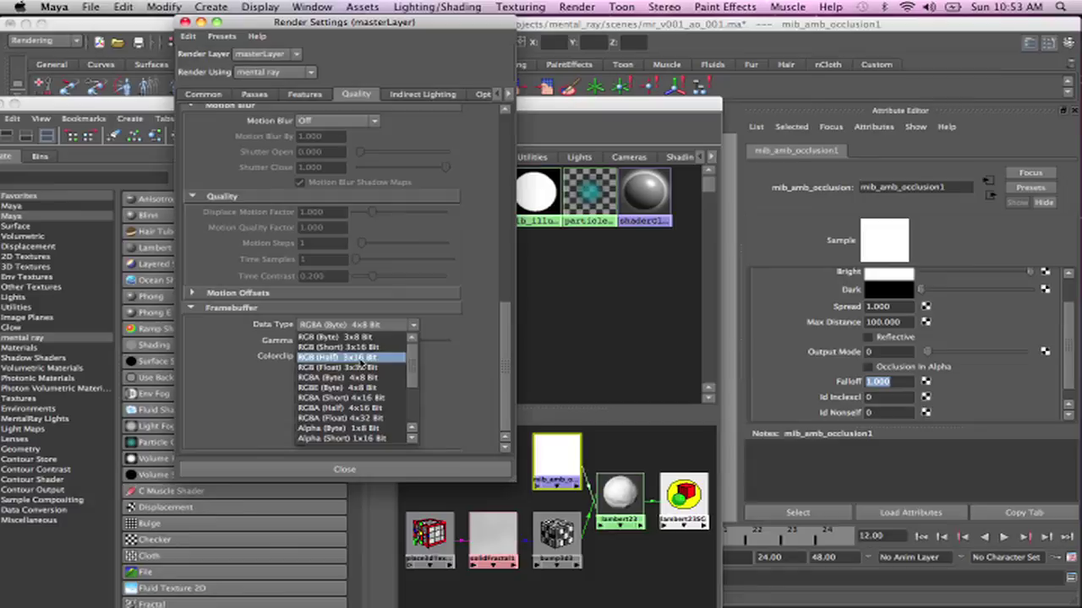
{"action": "left_click", "coordinate": [369, 420]}
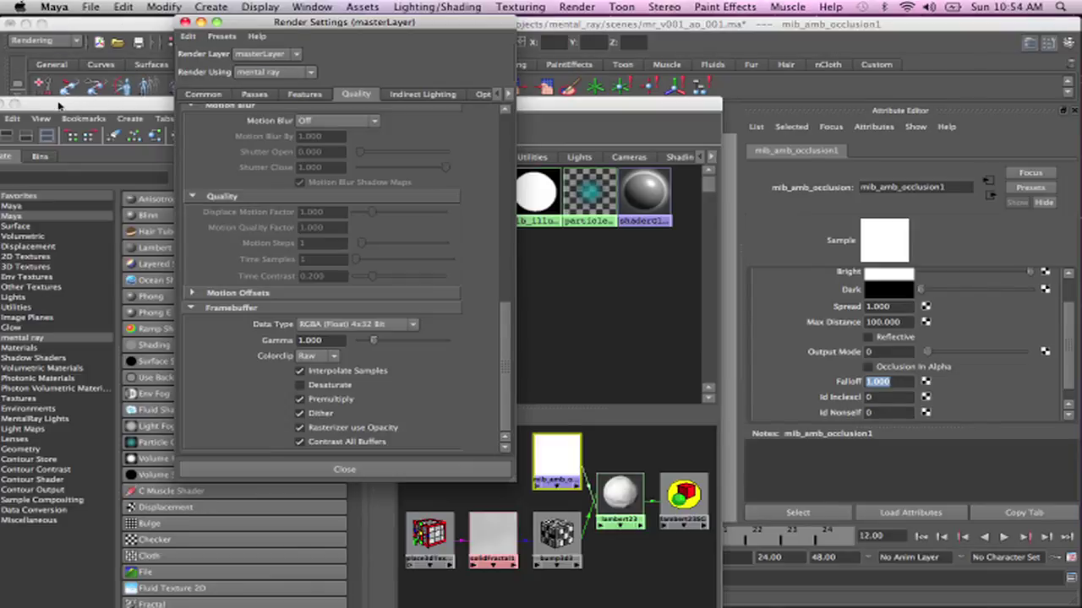
{"action": "left_click_drag", "start_coordinate": [50, 107], "coordinate": [65, 15]}
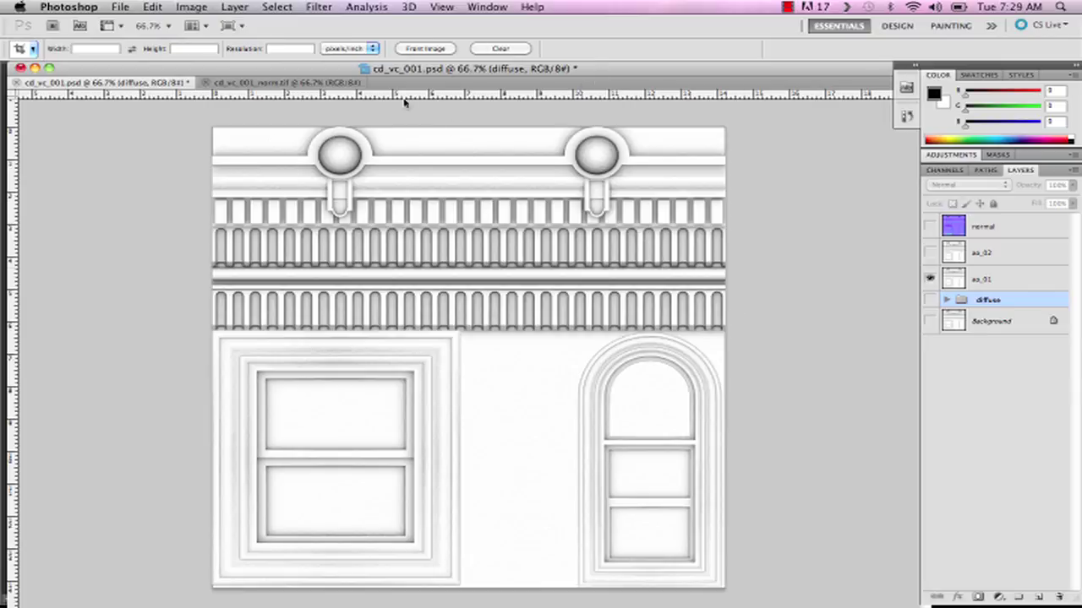
Switch to Photoshop, hide the ao_01 layer of cd_vc_001.psd, and briefly view the normal layer on its own
{"action": "left_click", "coordinate": [931, 279]}
{"action": "left_click", "coordinate": [929, 227]}
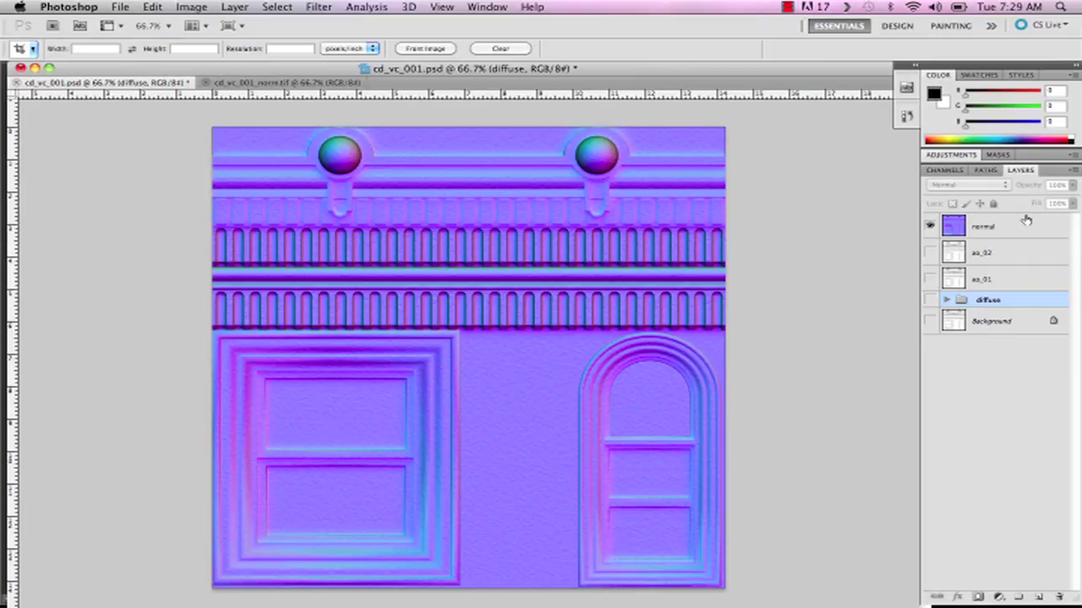
{"action": "left_click", "coordinate": [930, 227]}
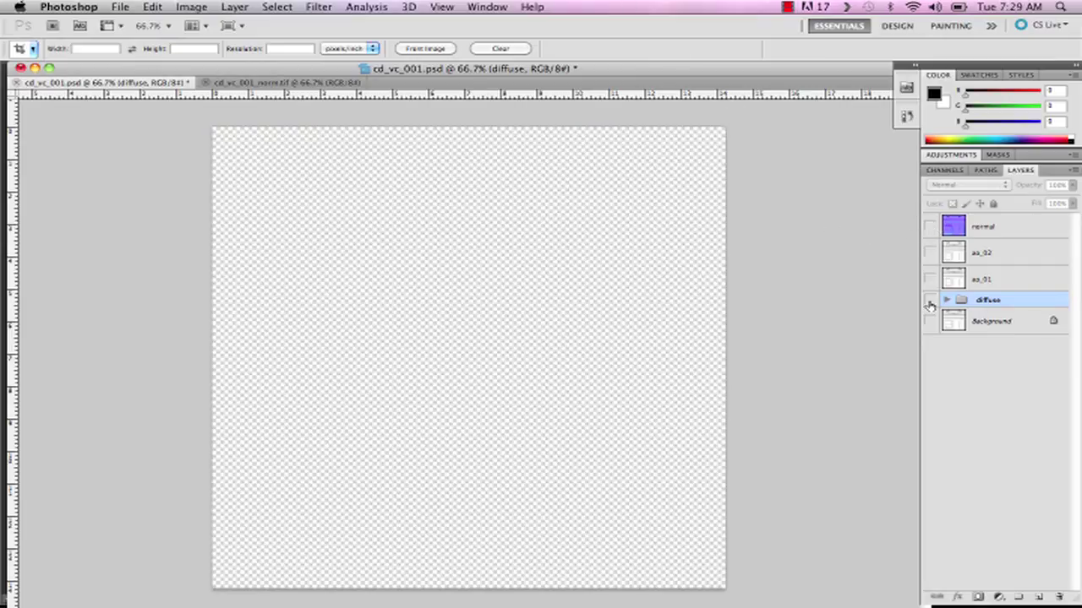
Show the diffuse group with the ao_01 layer over it, select ao_01, and toggle the normal layer's visibility
{"action": "left_click", "coordinate": [930, 300]}
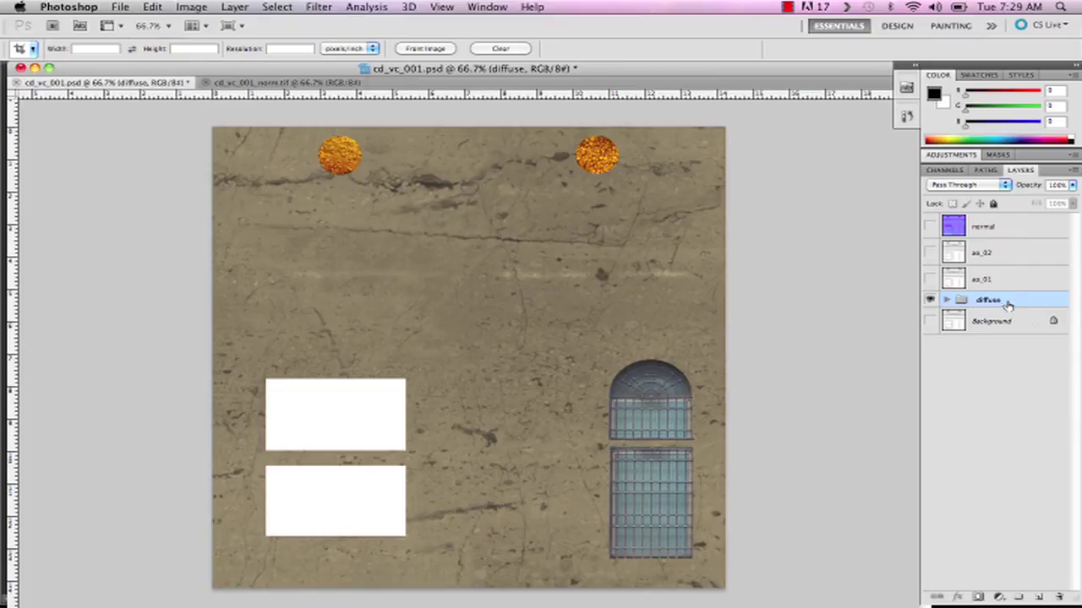
{"action": "left_click", "coordinate": [931, 279]}
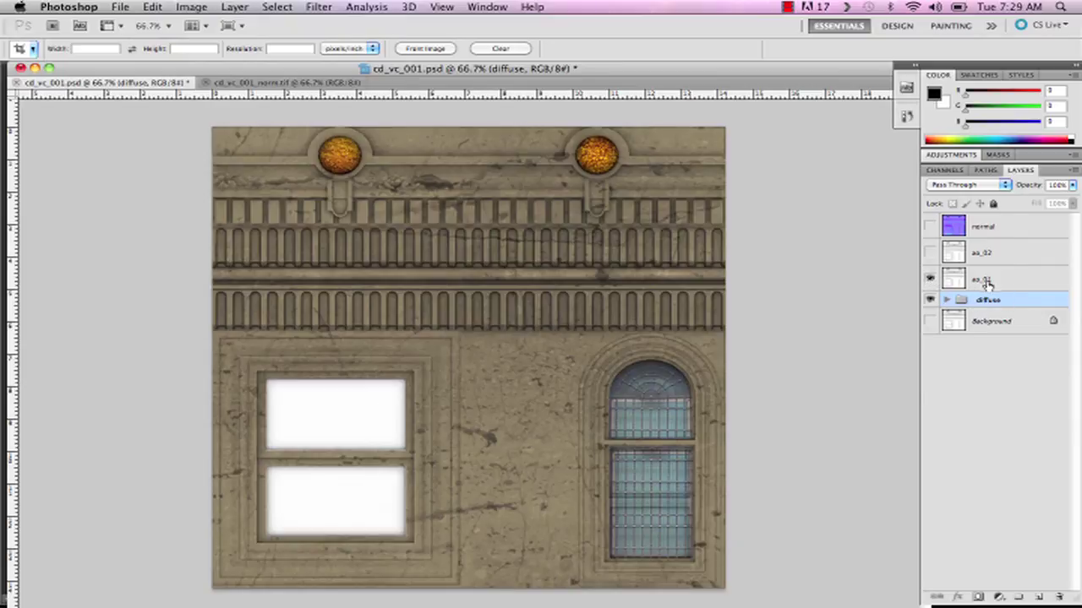
{"action": "left_click", "coordinate": [985, 280]}
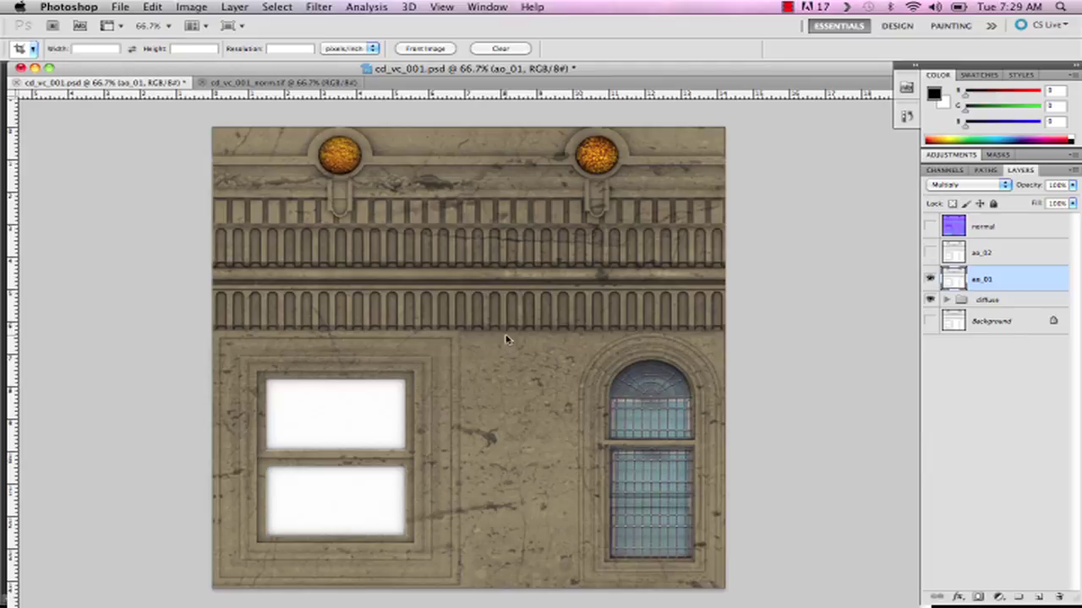
{"action": "left_click", "coordinate": [930, 226]}
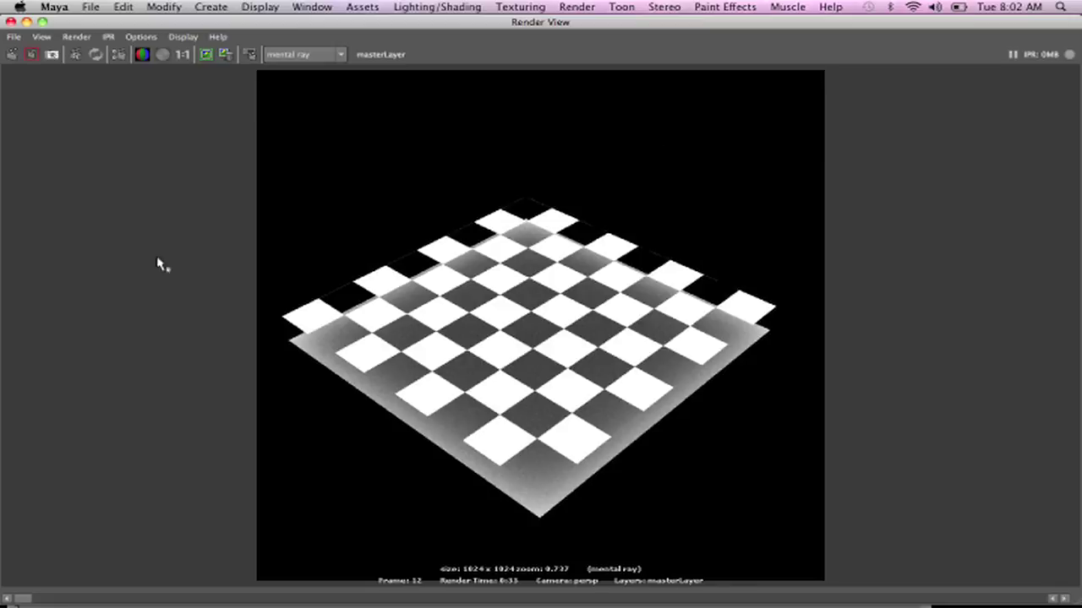
Switch to Maya and examine the checker-driven transparency network of lambert24 against its checkerboard render
{"action": "left_click", "coordinate": [26, 22]}
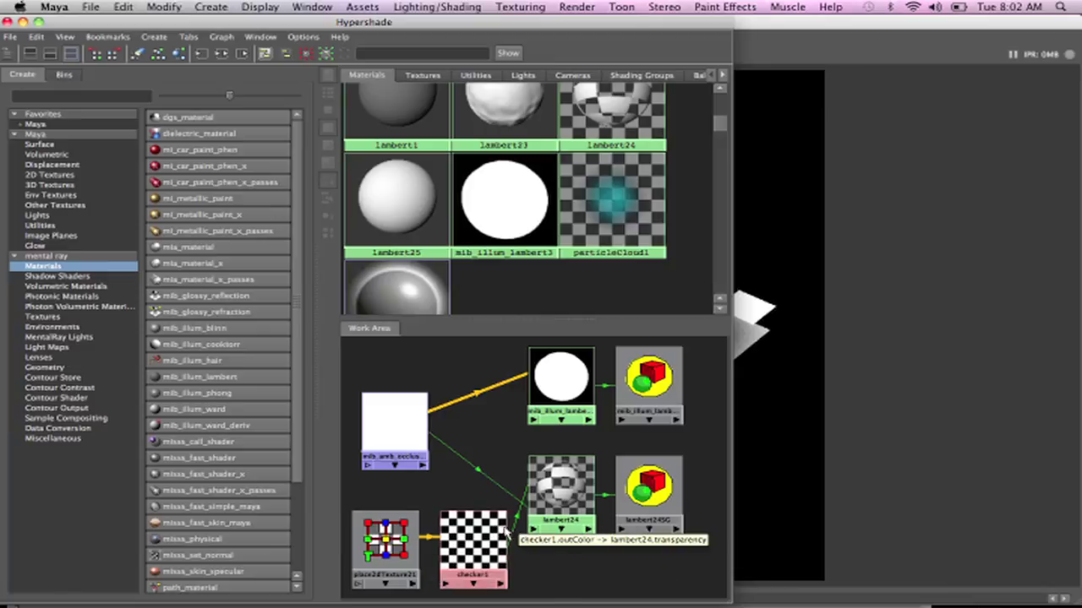
{"action": "left_click", "coordinate": [557, 492]}
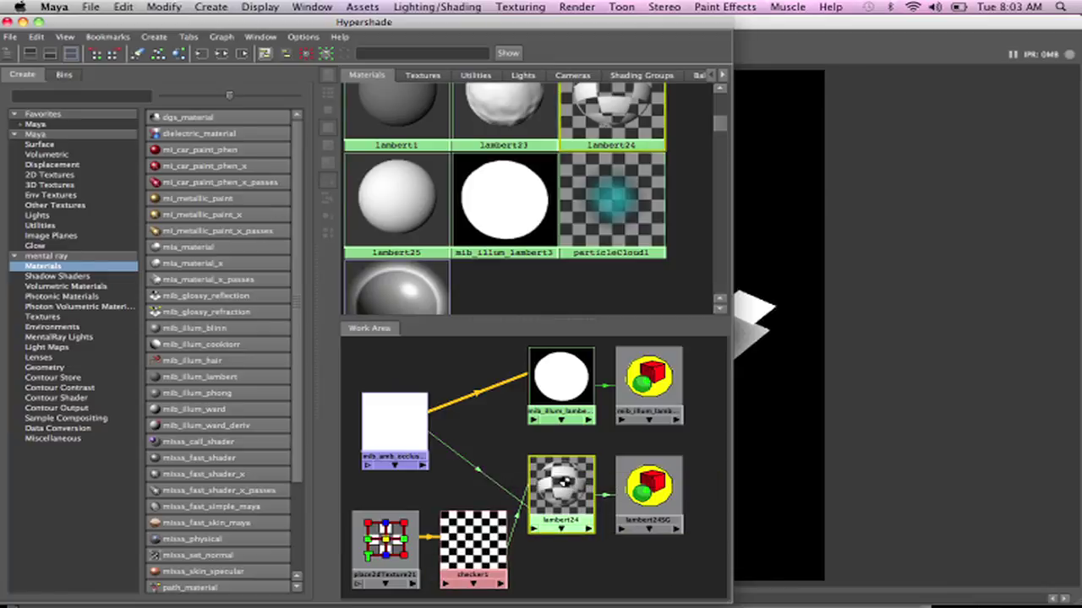
{"action": "left_click", "coordinate": [776, 35]}
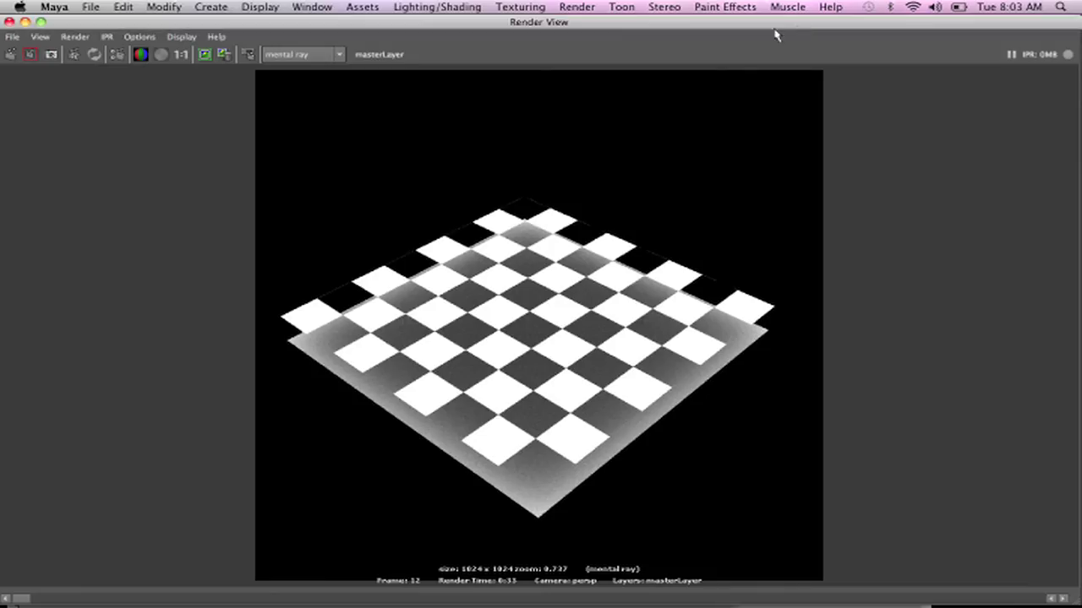
{"action": "left_click", "coordinate": [16, 21]}
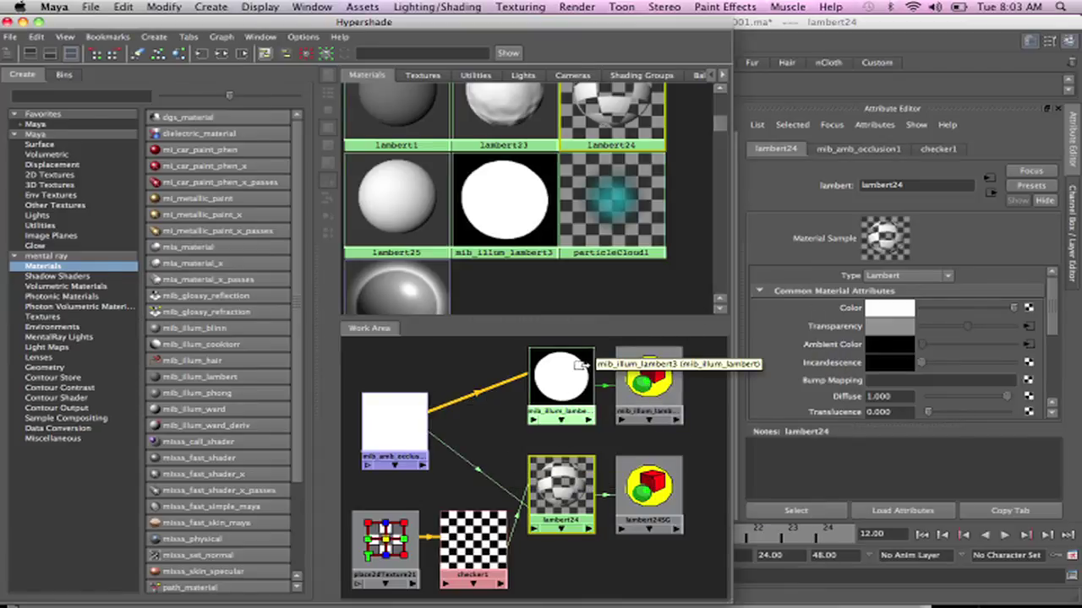
Delete the lambert24 material, its shading group, the checker1 texture and its 2D placement node, keeping the occlusion and mib_illum_lambert3 nodes
{"action": "left_click_drag", "start_coordinate": [648, 490], "coordinate": [706, 519]}
{"action": "left_click_drag", "start_coordinate": [593, 498], "coordinate": [604, 536]}
{"action": "left_click_drag", "start_coordinate": [477, 558], "coordinate": [302, 579]}
{"action": "left_click_drag", "start_coordinate": [385, 402], "coordinate": [376, 373]}
{"action": "left_click", "coordinate": [355, 461]}
{"action": "left_click_drag", "start_coordinate": [473, 458], "coordinate": [718, 562]}
{"action": "key", "text": "Delete"}
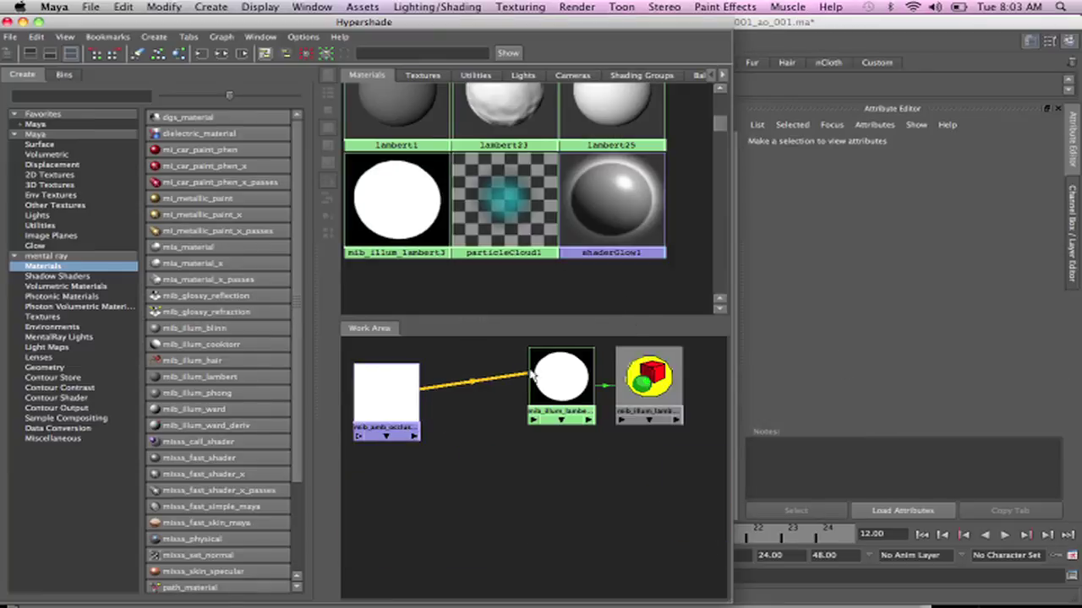
Move the mib_illum_lambert3 node closer to the occlusion node and list the mental ray Sample Compositing nodes
{"action": "left_click_drag", "start_coordinate": [537, 387], "coordinate": [467, 398]}
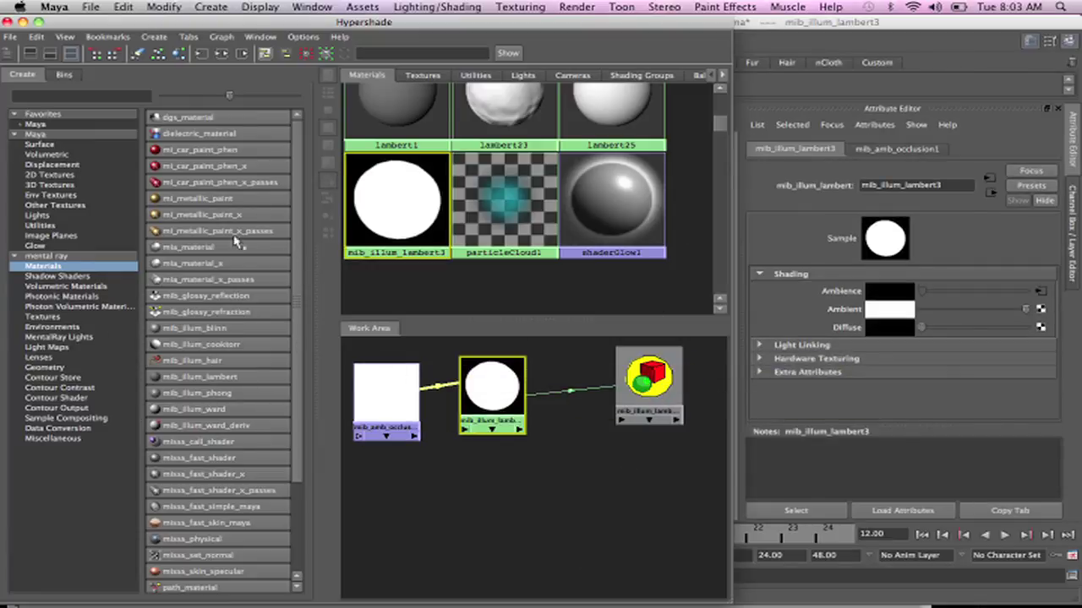
{"action": "left_click", "coordinate": [91, 418]}
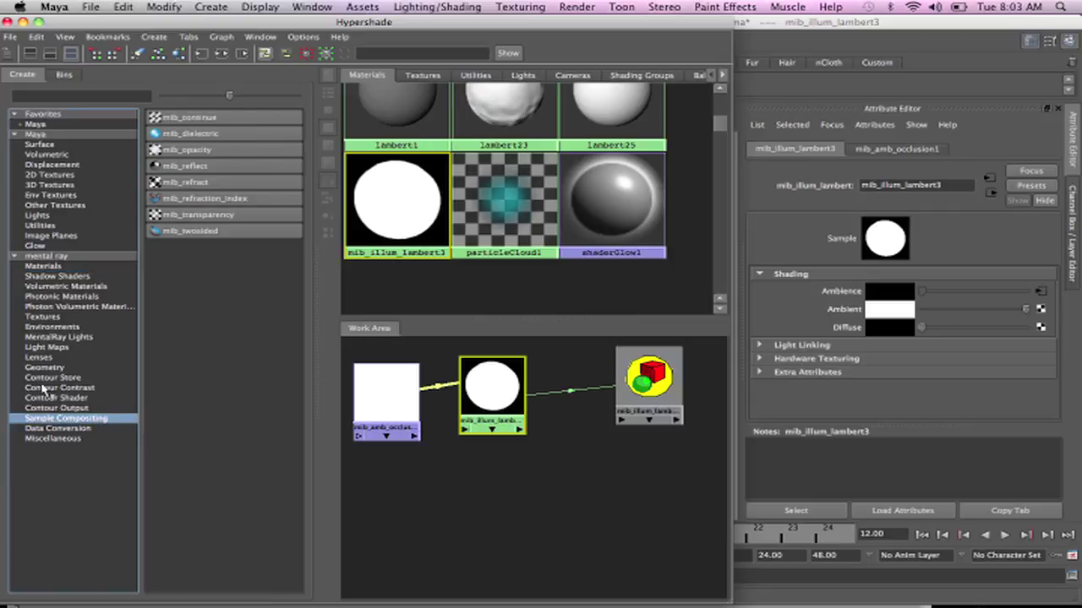